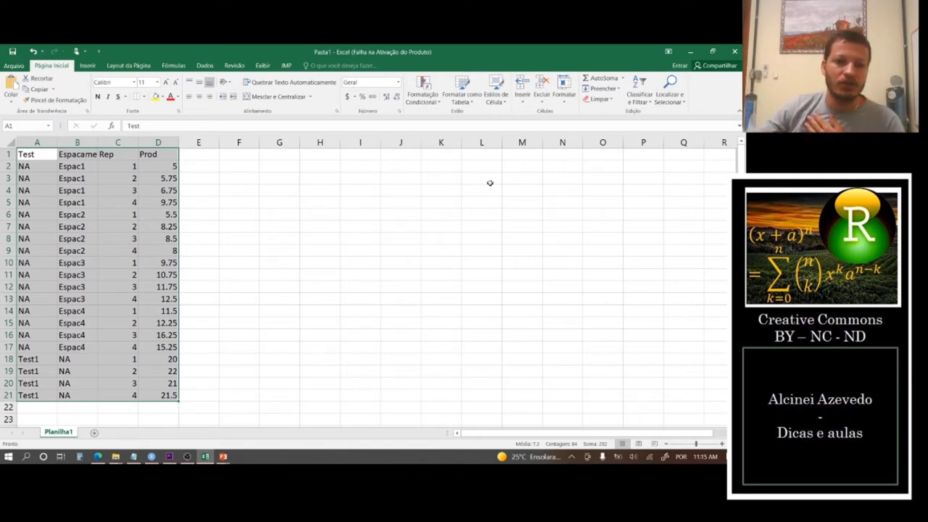
Step: Review the header cells of the Test, Espacamento, Rep and Prod columns in the worksheet
left_click(30, 142)
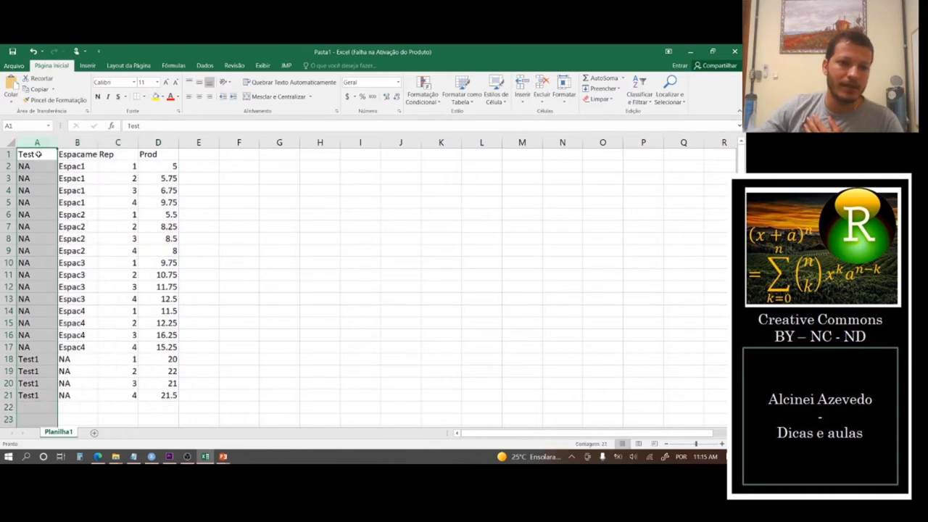
left_click(40, 154)
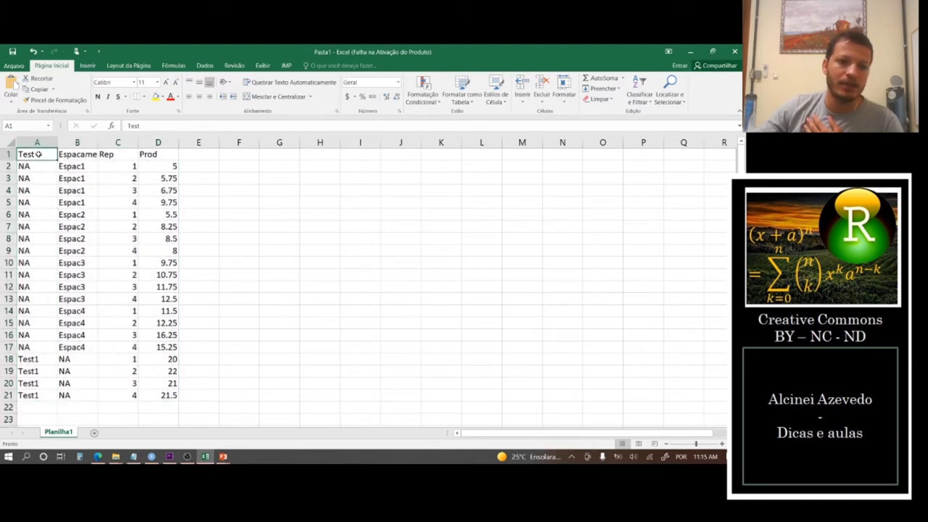
left_click(70, 155)
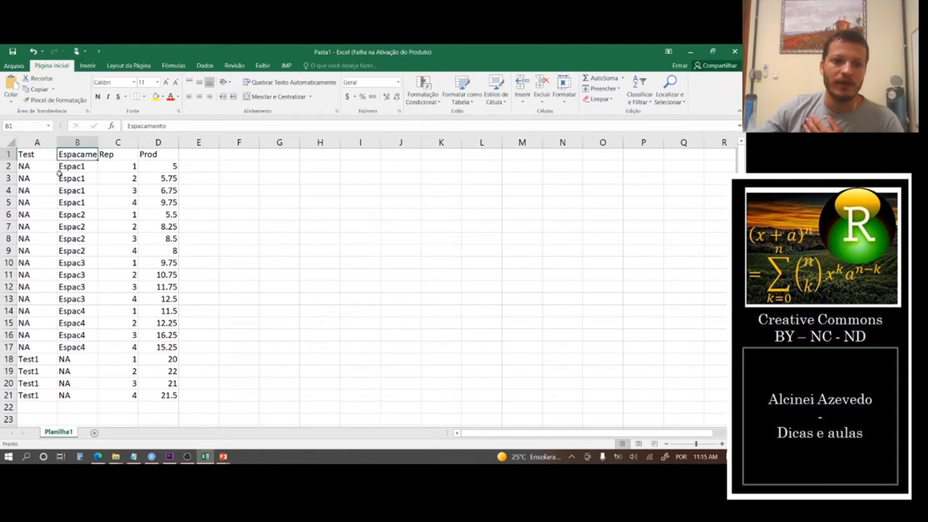
left_click(116, 158)
left_click(161, 154)
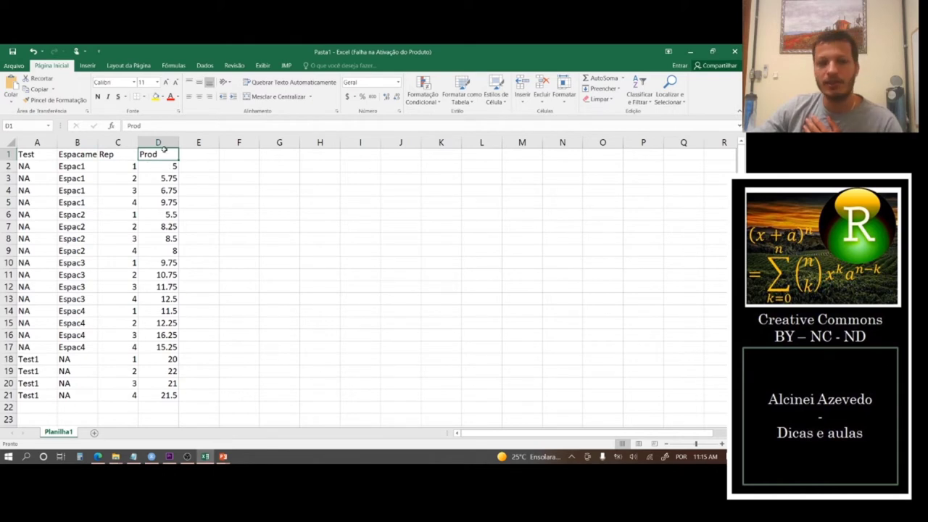
left_click(29, 154)
Step: Examine how the Test, Espacamento, Rep and Prod columns are filled in for the Test1 rows and the spacing treatment rows
left_click(37, 142)
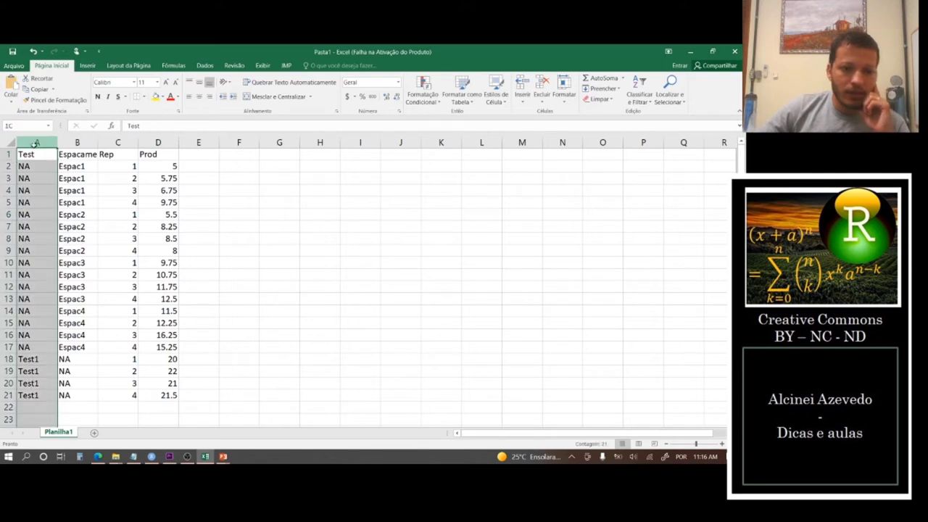
left_click_drag(43, 360, 44, 395)
left_click_drag(11, 359, 10, 395)
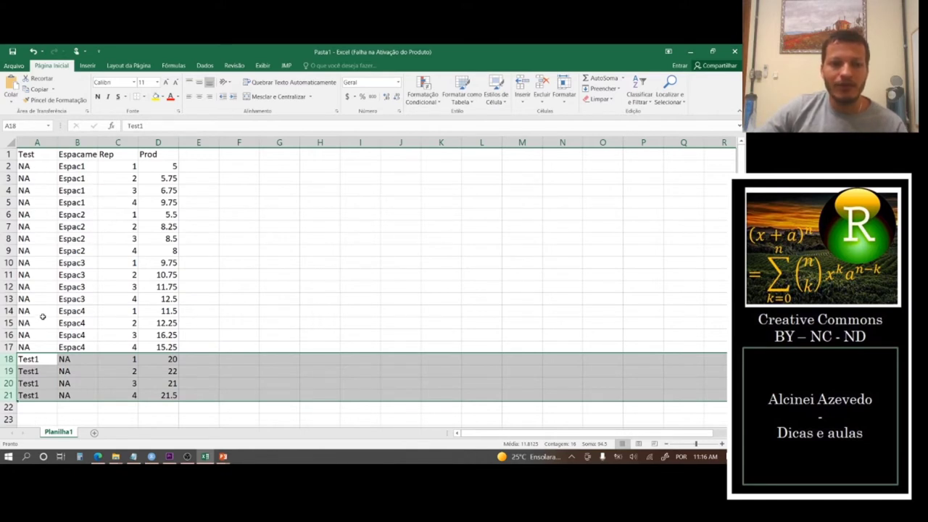
left_click_drag(41, 348, 45, 170)
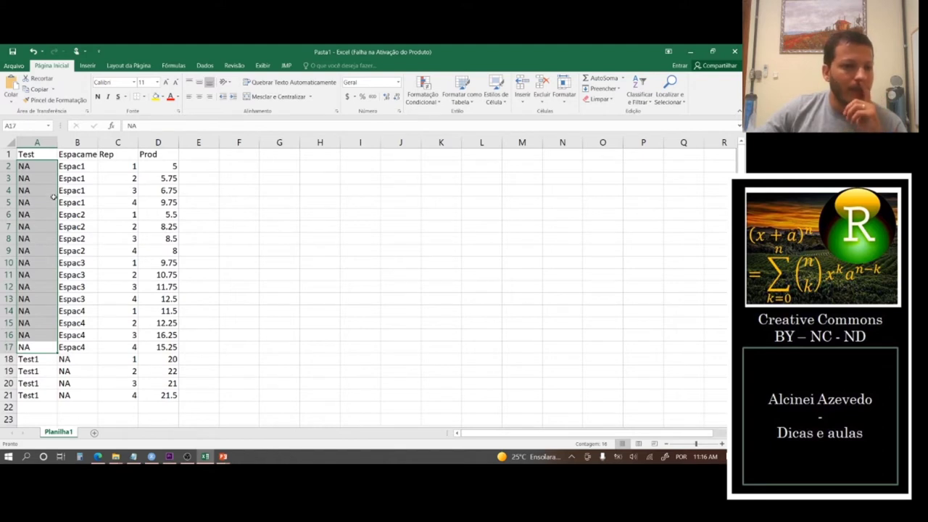
left_click(76, 142)
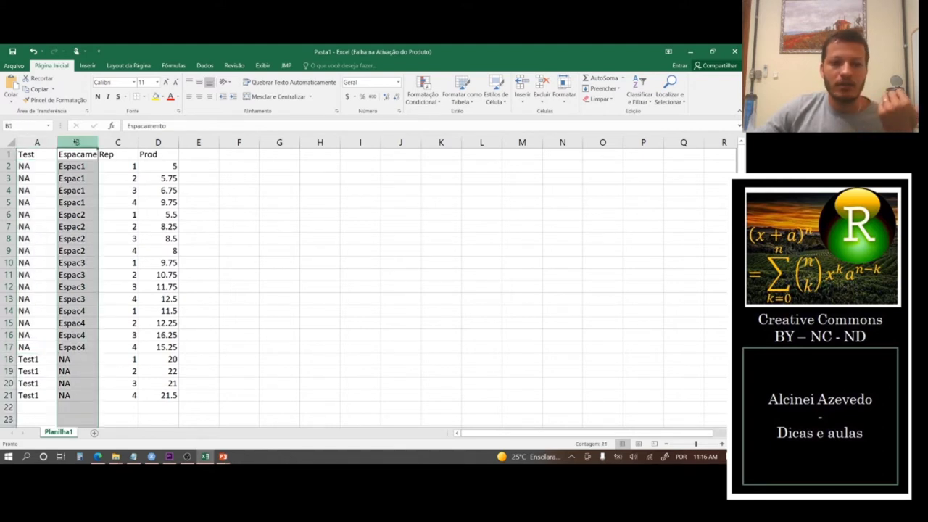
left_click_drag(78, 166, 73, 399)
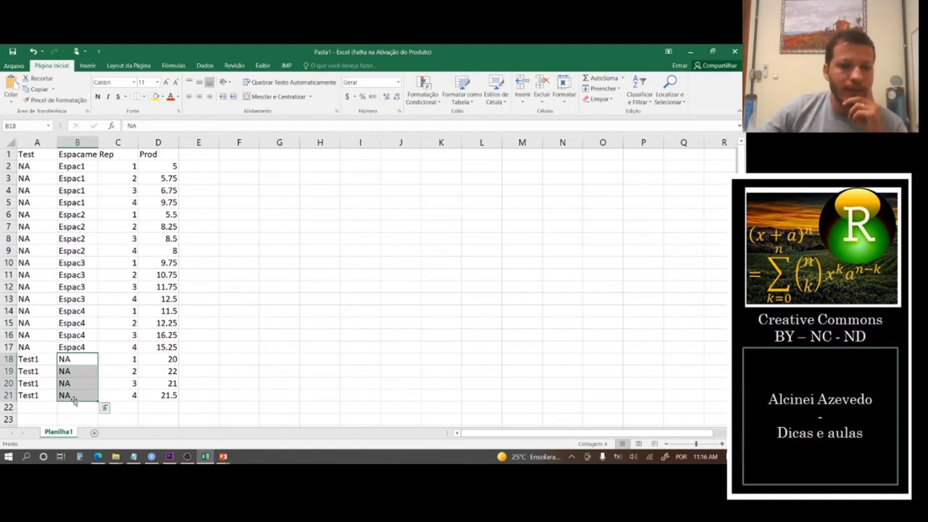
left_click(129, 137)
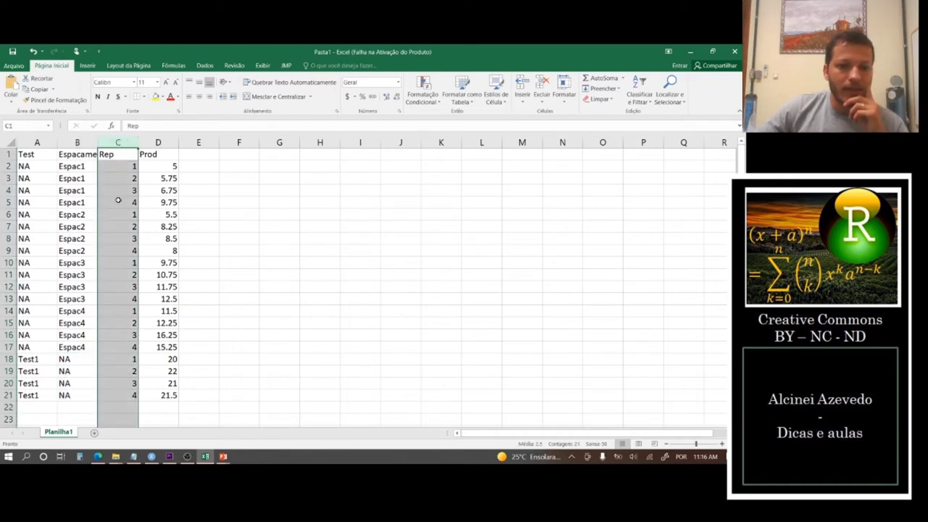
left_click(158, 142)
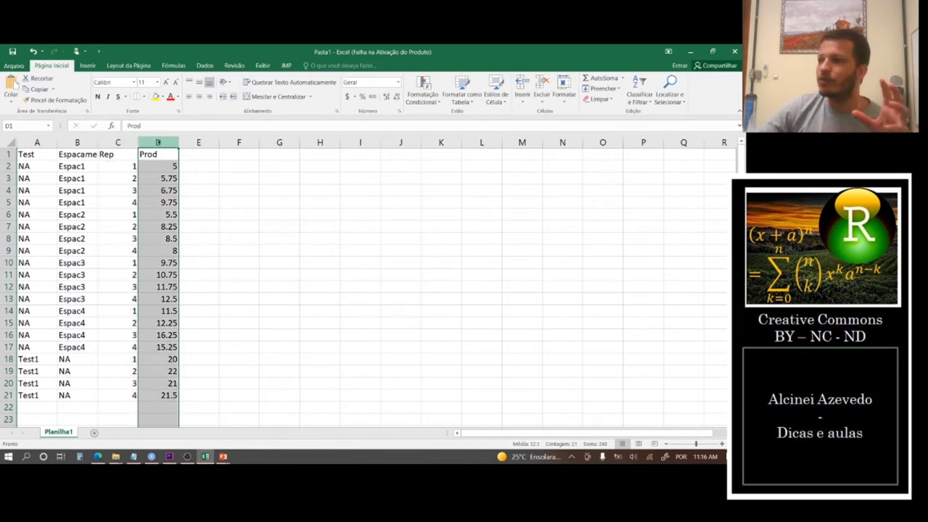
left_click_drag(49, 151, 141, 392)
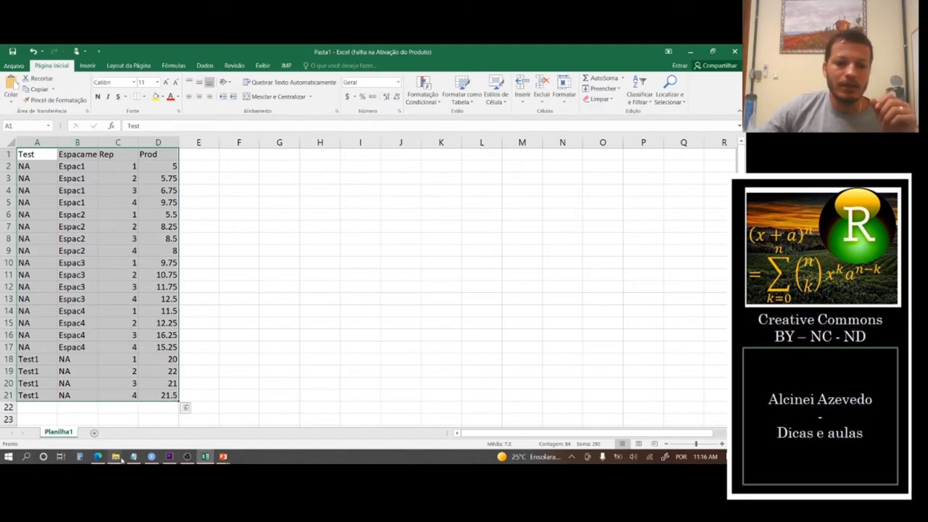
Step: Switch to the data folder in File Explorer and view the contents of Dados1.txt in Notepad
mouse_move(116, 456)
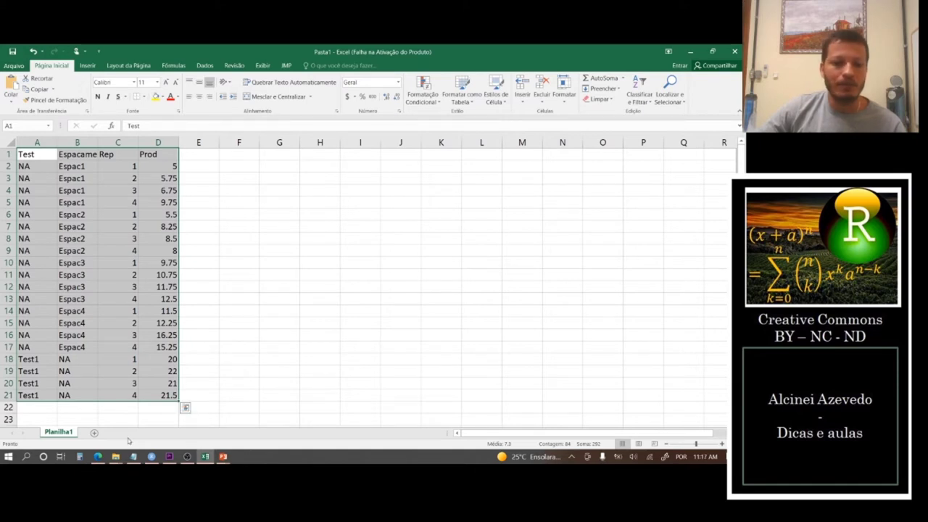
left_click(118, 462)
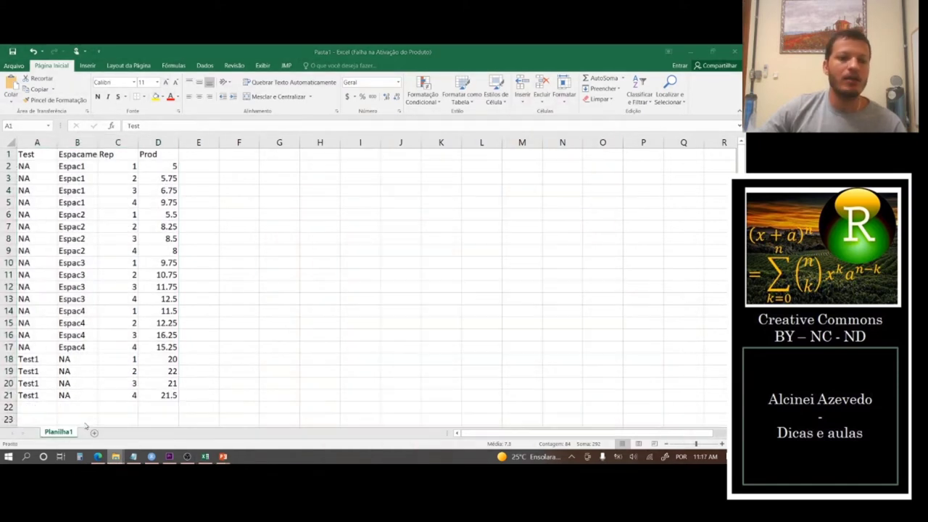
left_click_drag(551, 155, 181, 47)
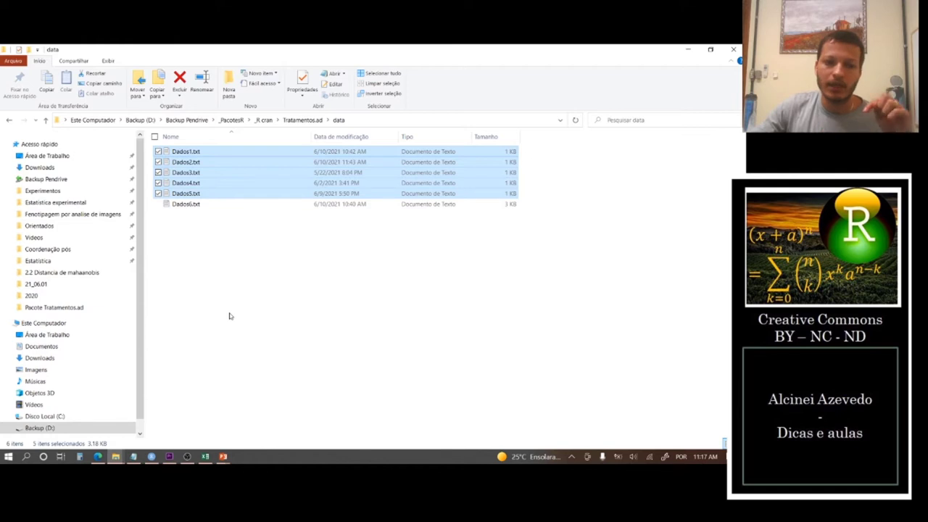
left_click(197, 152)
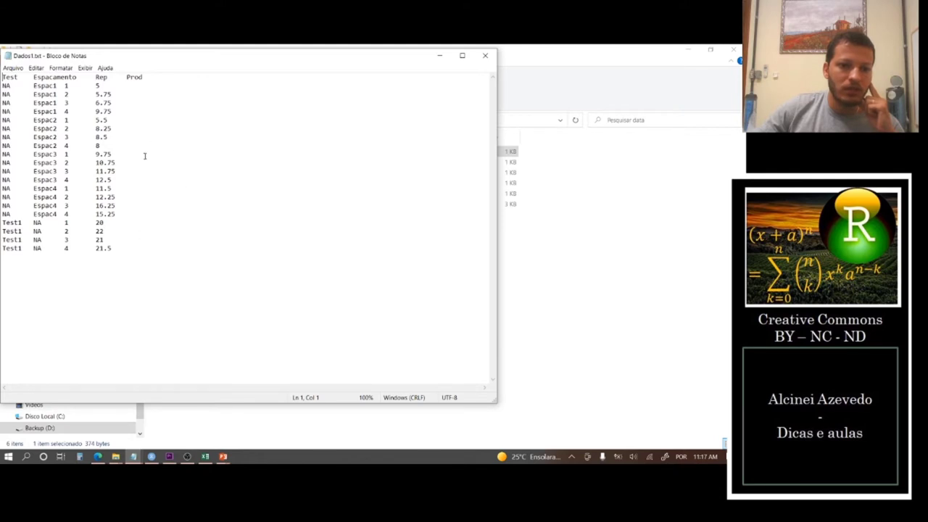
left_click(486, 57)
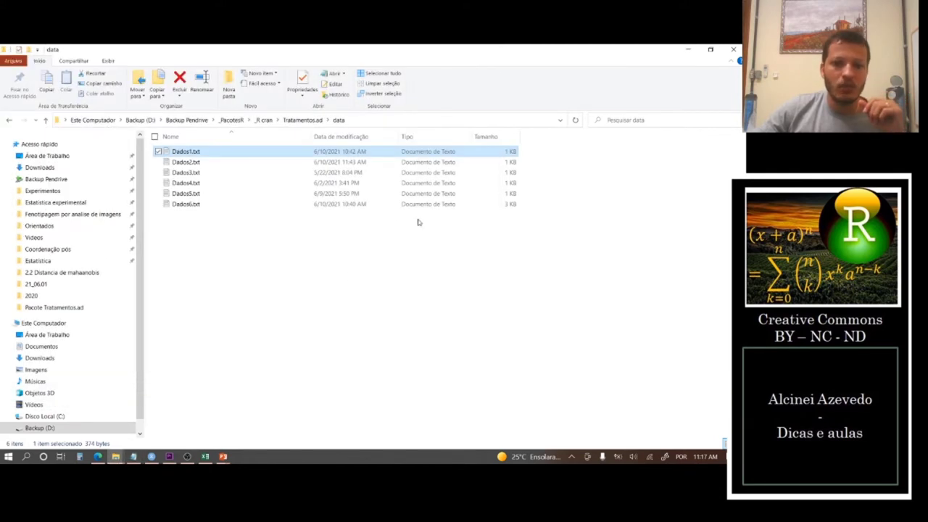
Step: Copy the full path of the data folder and switch to RStudio
left_click(372, 119)
key("ctrl+c")
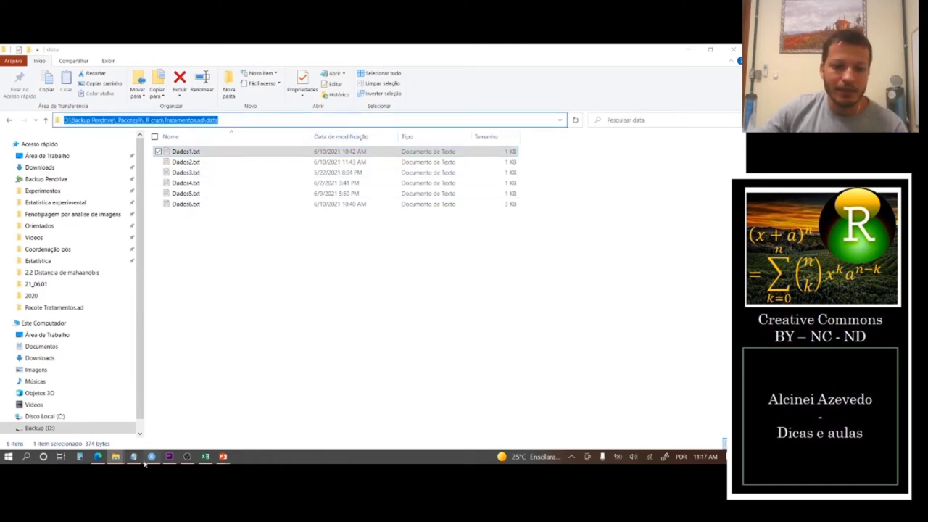
left_click(145, 462)
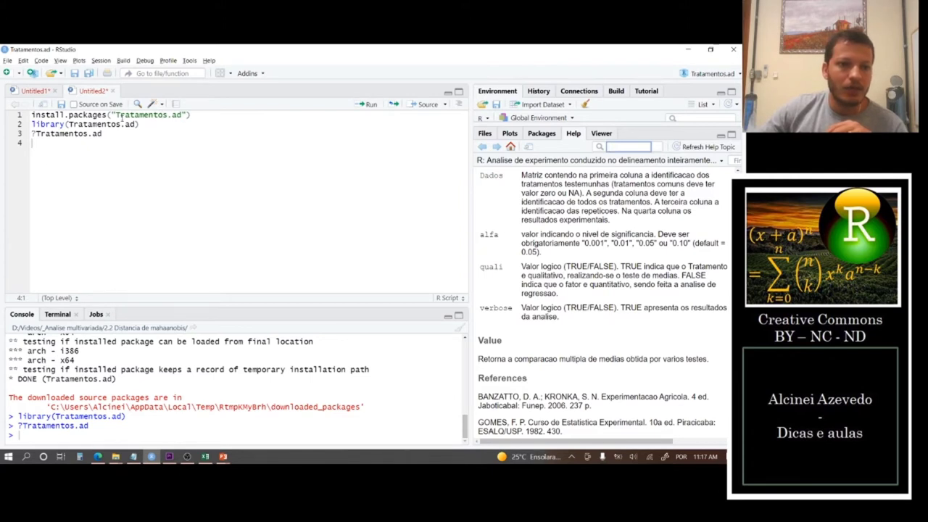
Step: Review the script lines that install the Tratamentos.ad package, load it and open its help
left_click(201, 112)
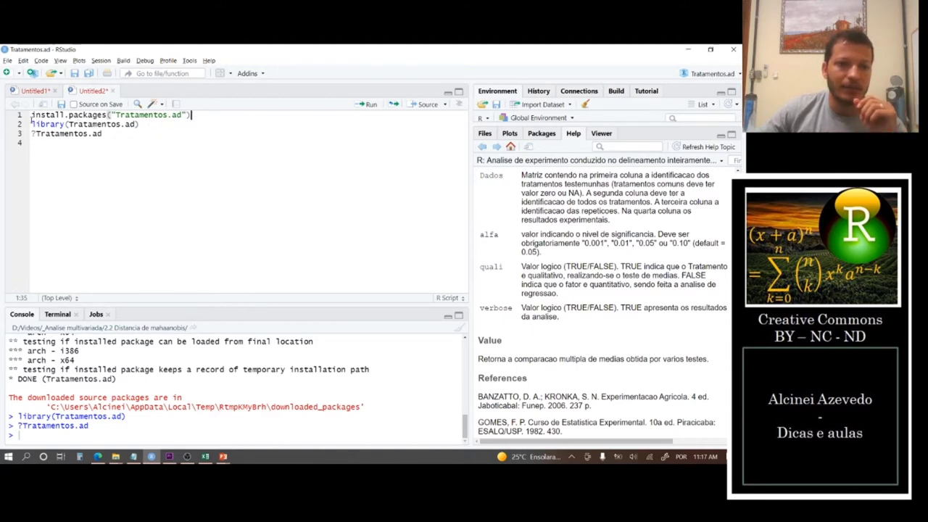
left_click_drag(104, 135, 22, 138)
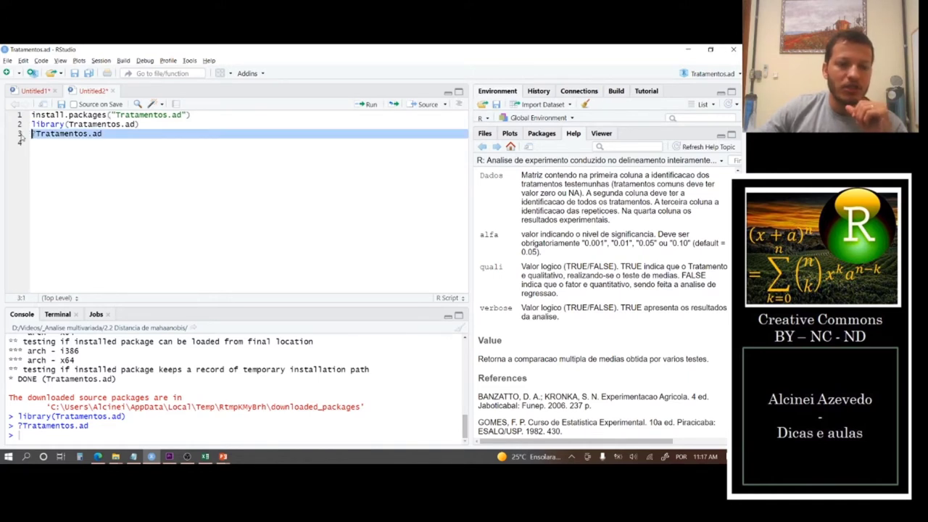
left_click(93, 145)
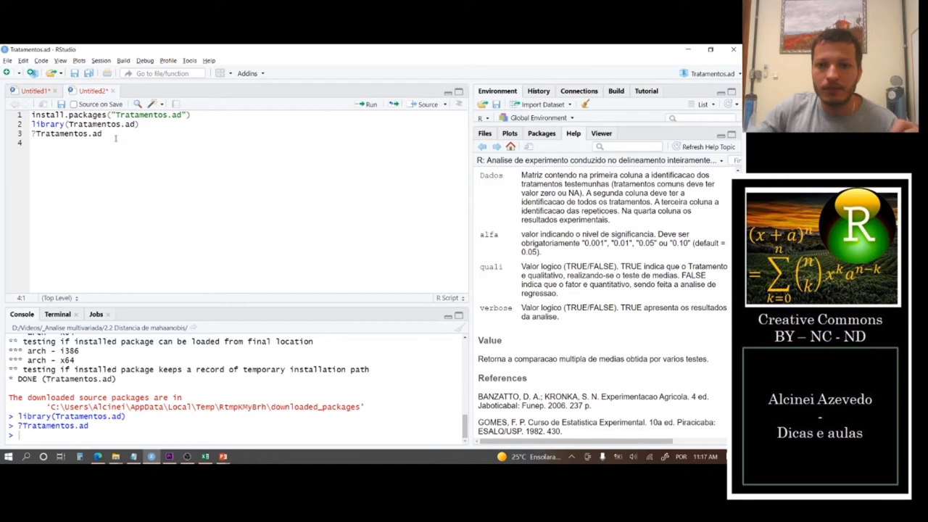
Step: Enlarge the Environment pane and clear all workspace objects by adding and running remove(list=ls()) in the script
left_click_drag(562, 126, 565, 231)
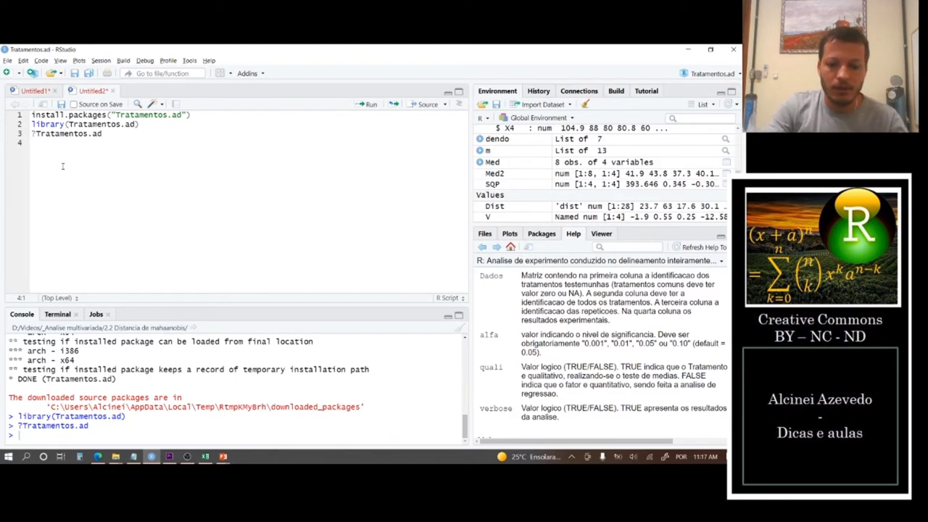
key("Return")
type("remo")
type("ve(list")
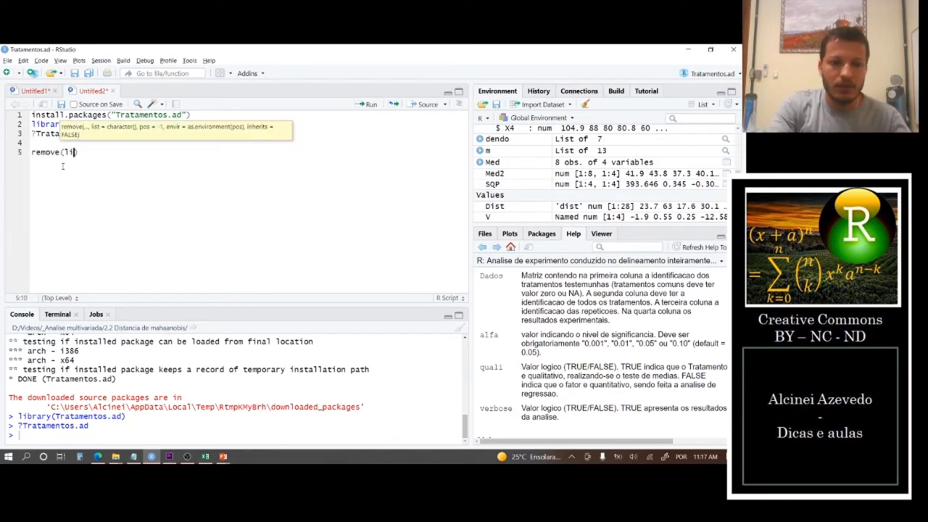
type("=ls")
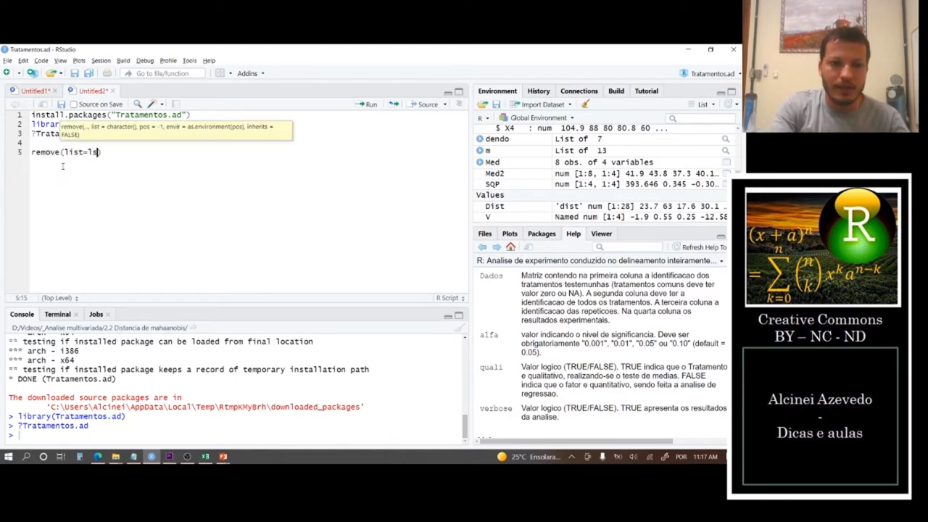
type("()")
key("ctrl+Return")
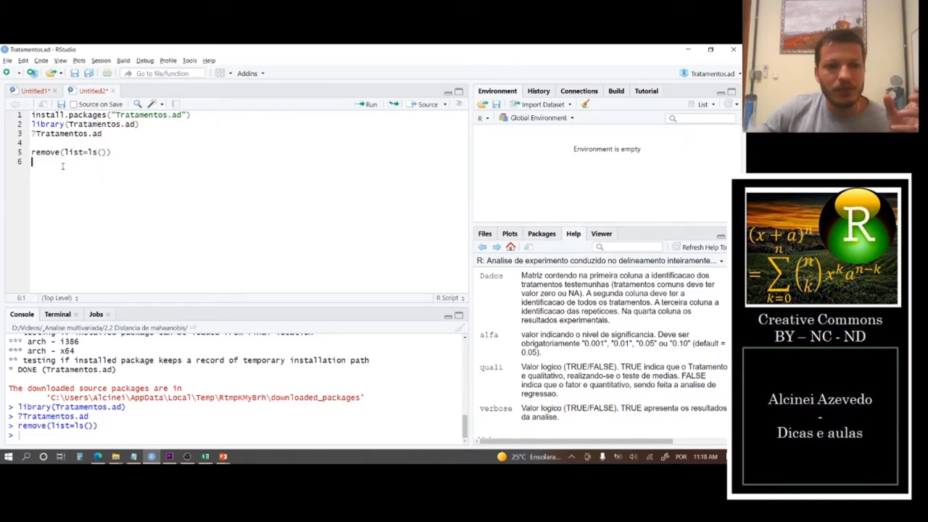
Step: Add a setwd line with the copied data folder path, replace all its backslashes with forward slashes, and run it
type("setwd(\"")
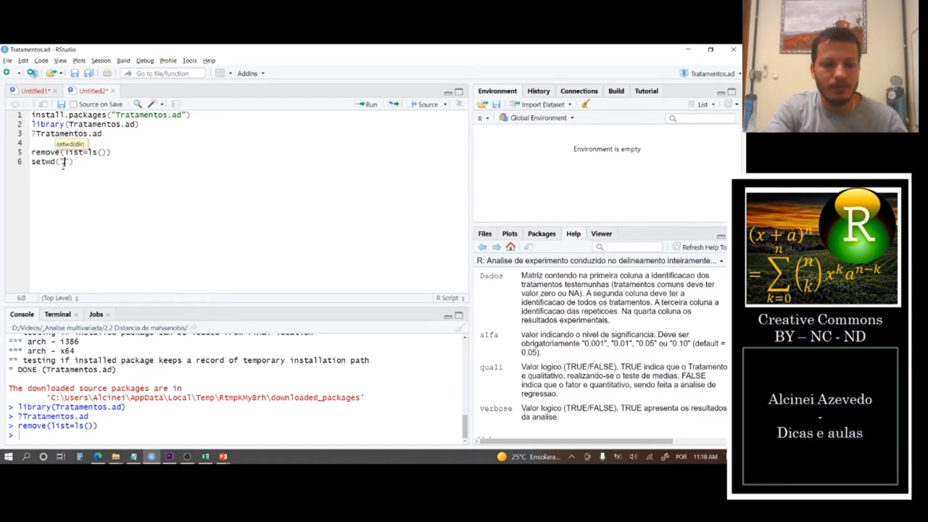
key("ctrl+v")
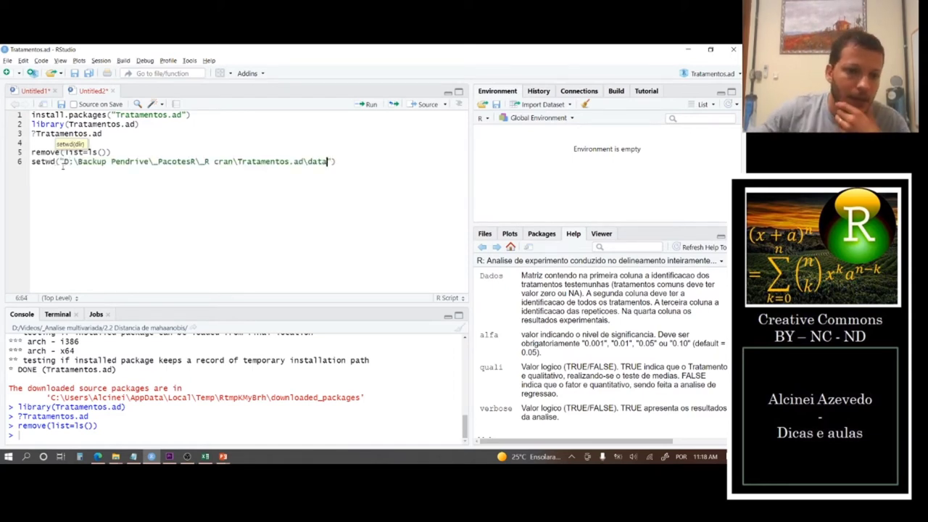
left_click(73, 162)
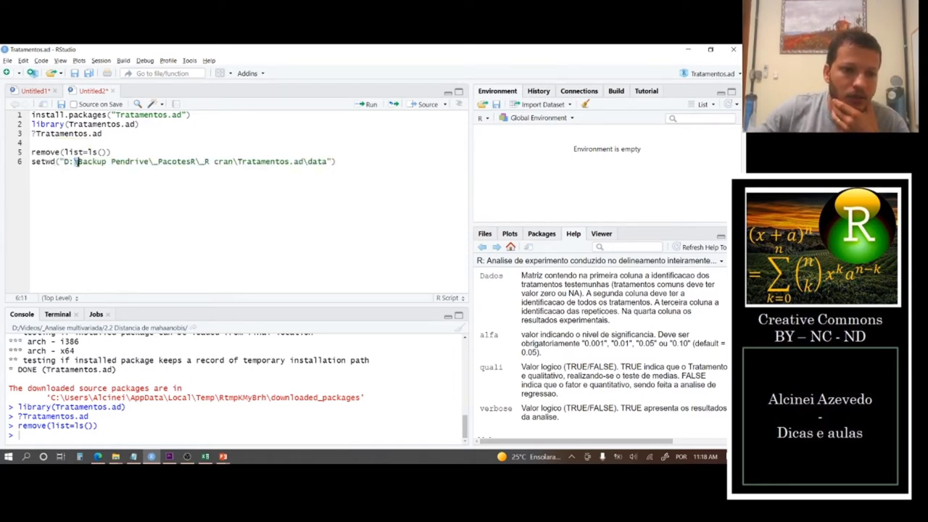
left_click(138, 104)
left_click(188, 119)
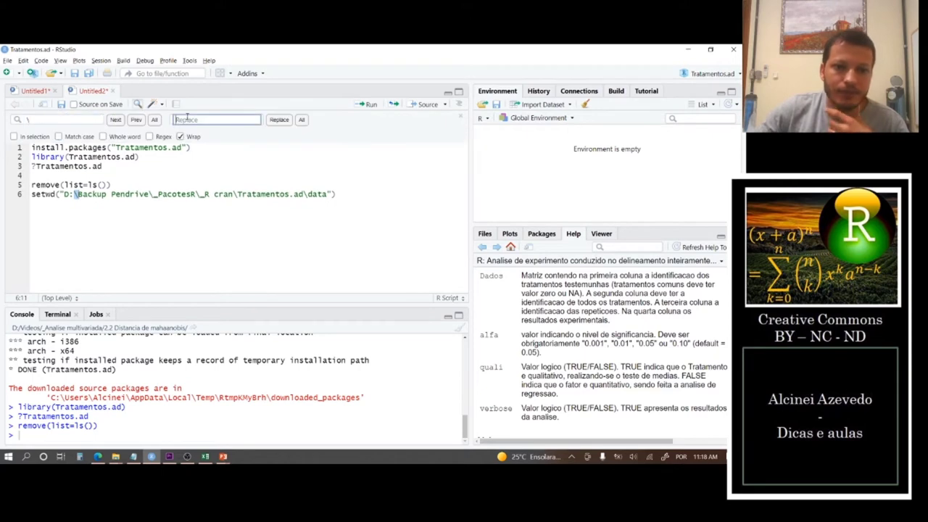
type("/")
left_click(302, 120)
left_click(395, 263)
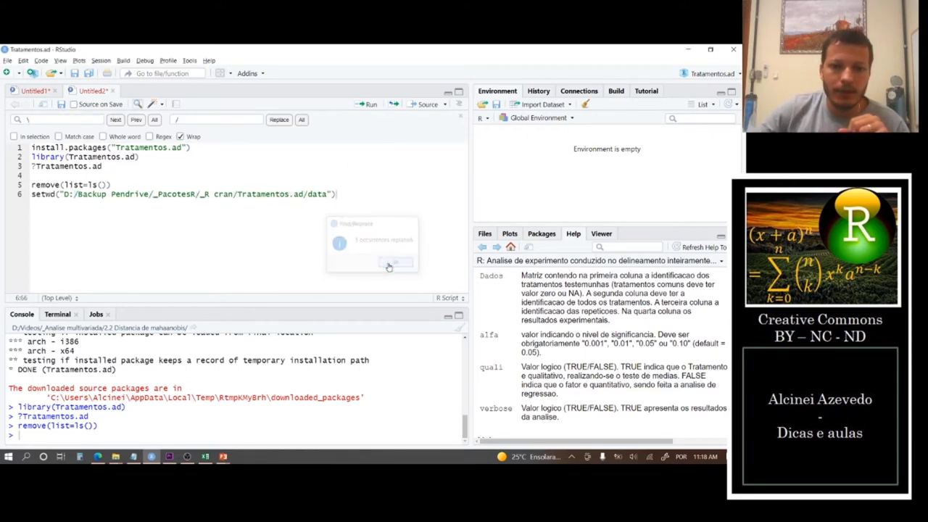
key("ctrl+Return")
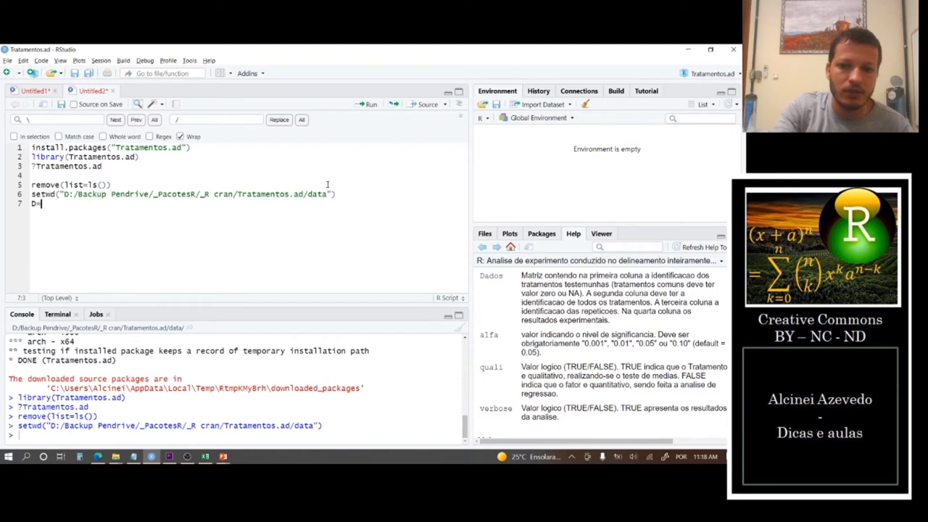
Step: Add and run D=read.table("Dados1.txt",h=T) in the script, then view the loaded table D and return to the script
type("D=read.t")
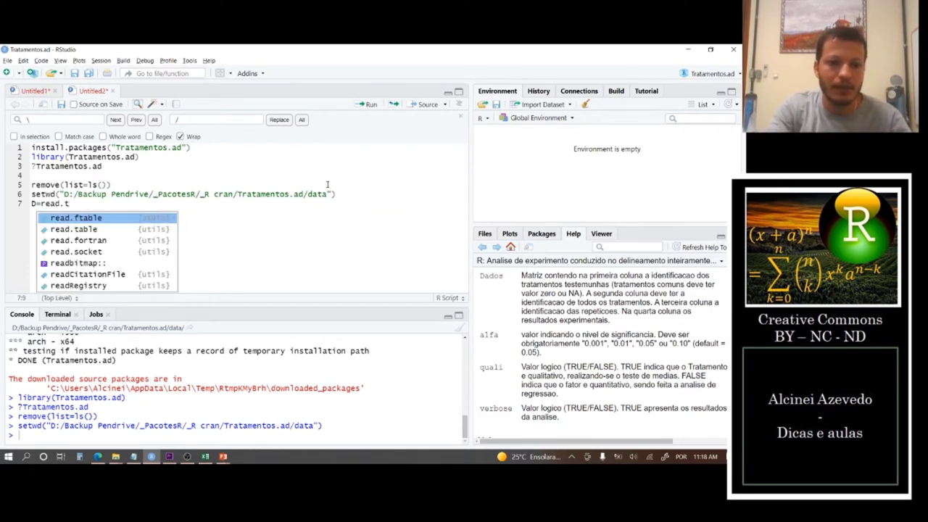
key("Down")
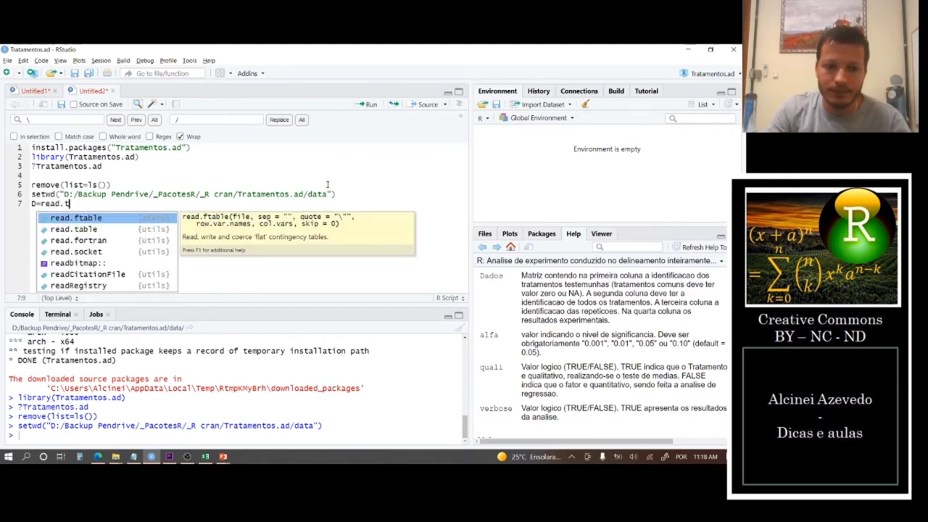
key("Return")
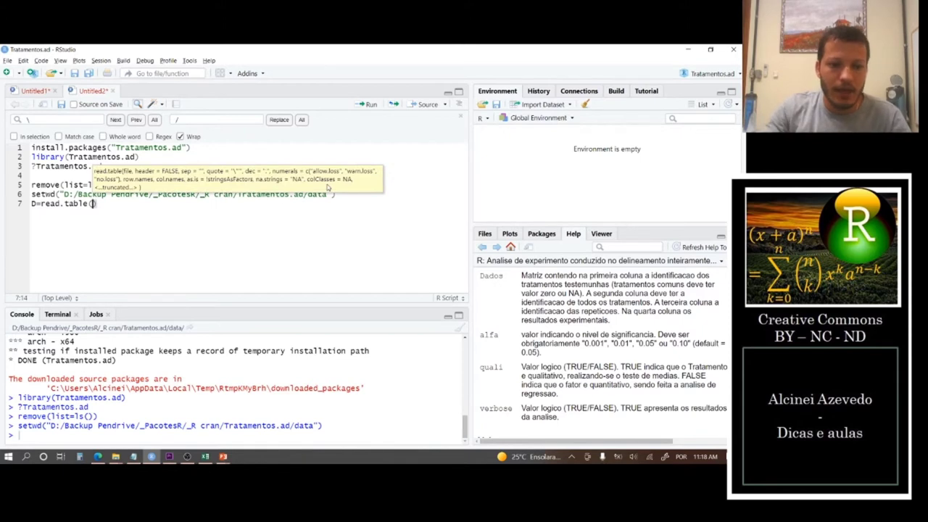
type("\"")
key("Return")
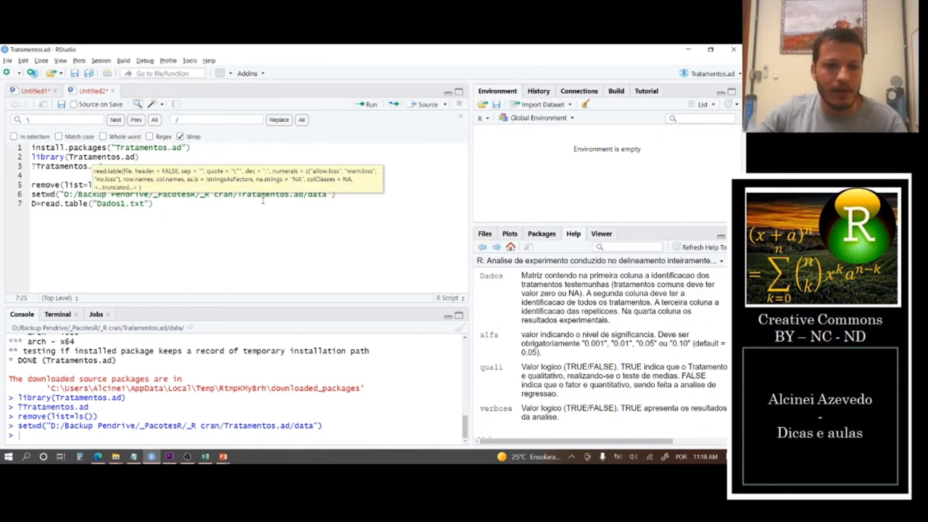
type("\",h=T")
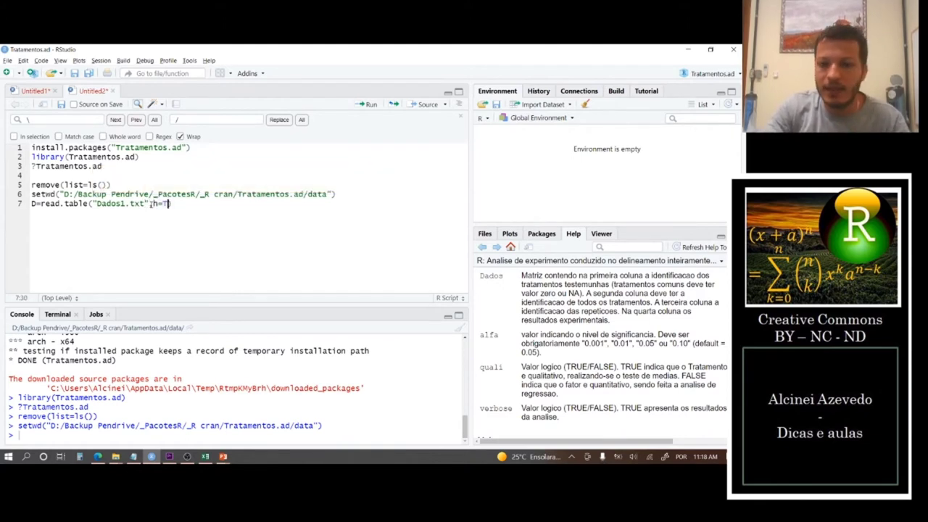
key("ctrl+Return")
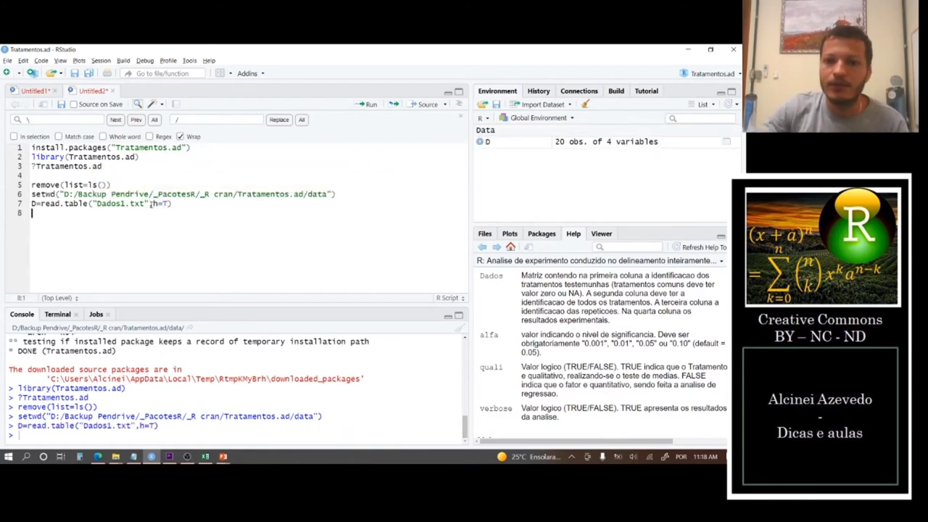
left_click(589, 144)
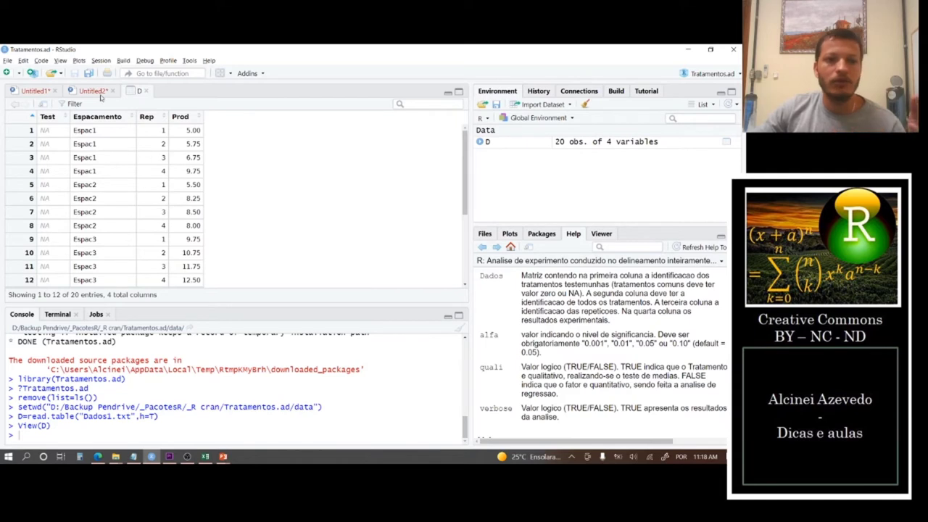
left_click(93, 90)
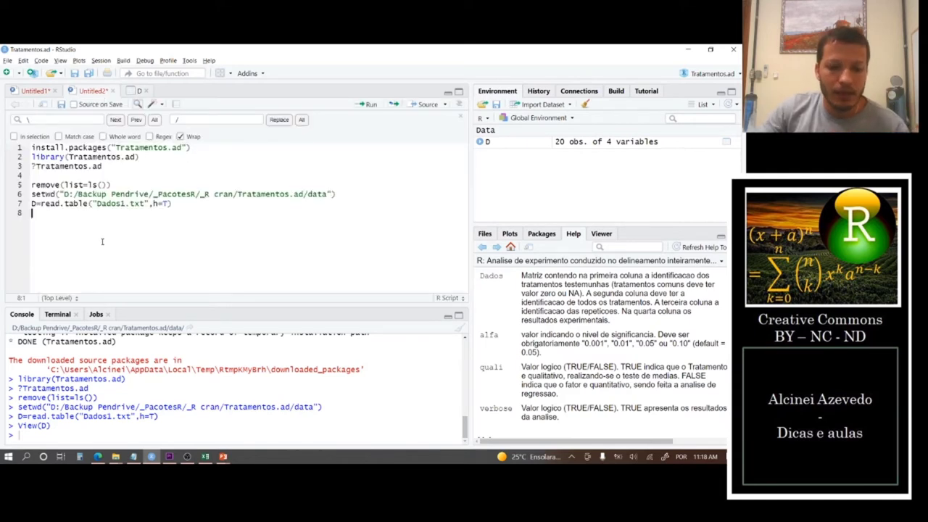
Step: Add and run ?dic.ad in the script and read the function's description and usage in the help page
type("?dic.ad")
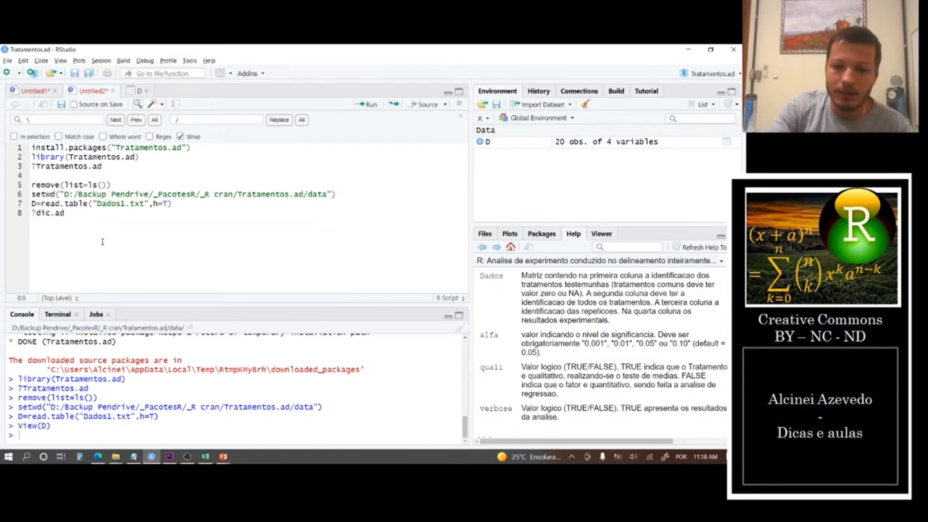
key("ctrl+Return")
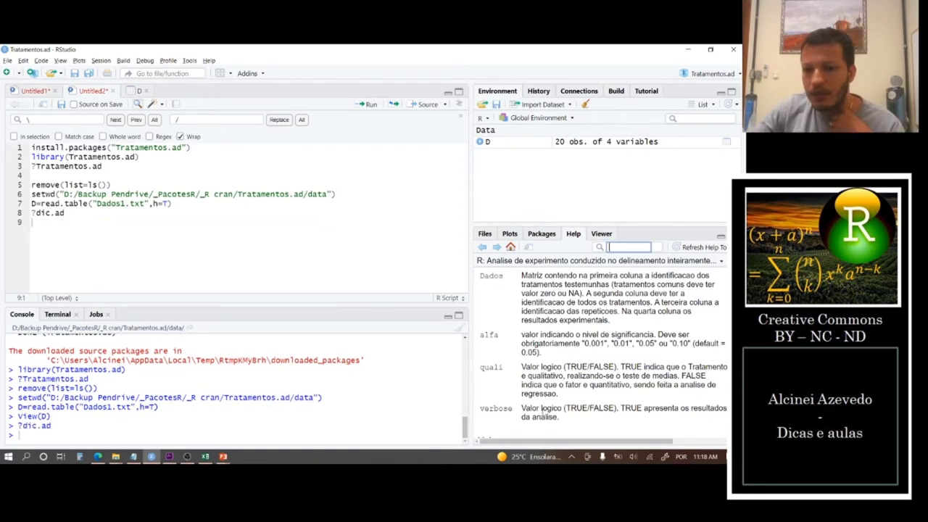
scroll(542, 408, "up", 10)
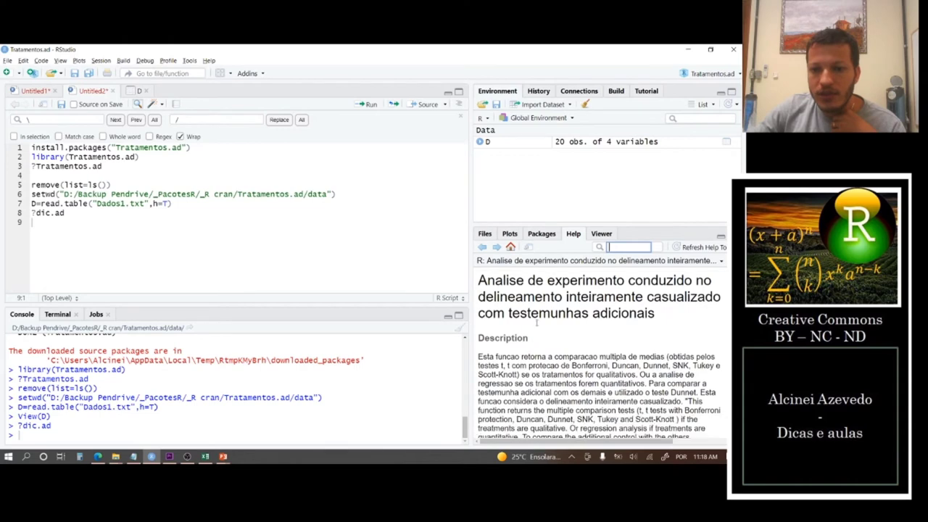
scroll(537, 324, "down", 5)
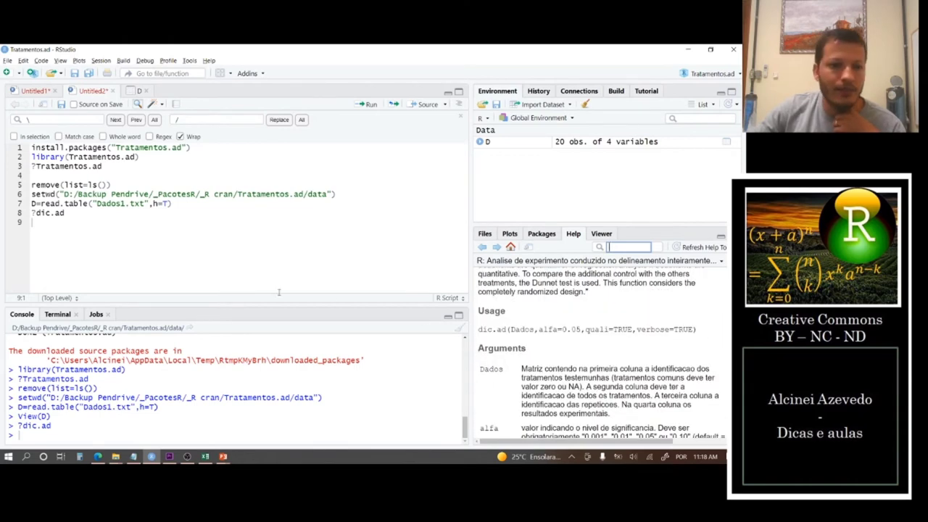
Step: Start a dic.ad call on a new script line with D as its data argument
type("dic(")
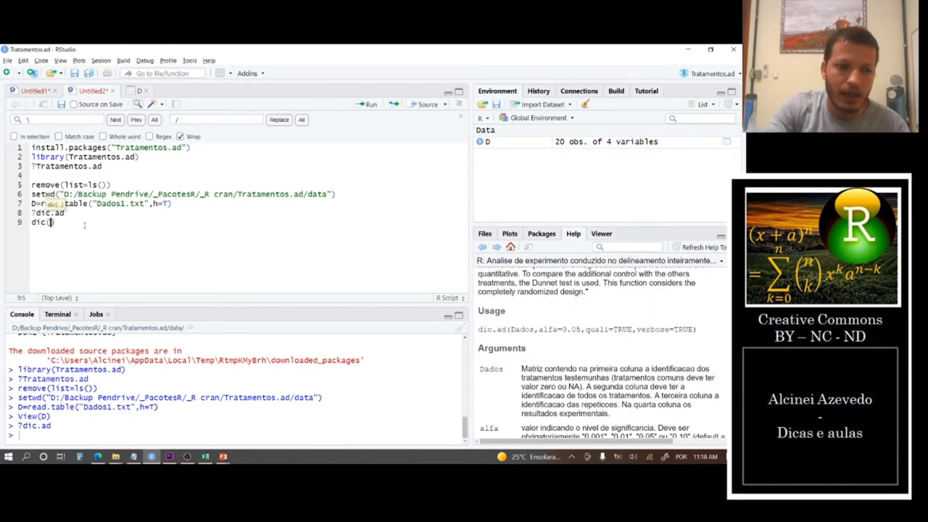
key("BackSpace")
type(".ad(")
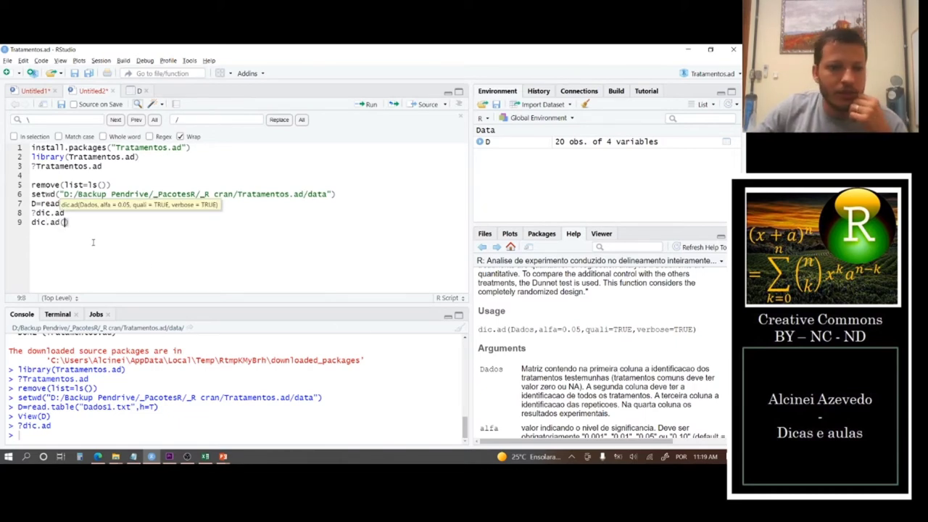
type("D,")
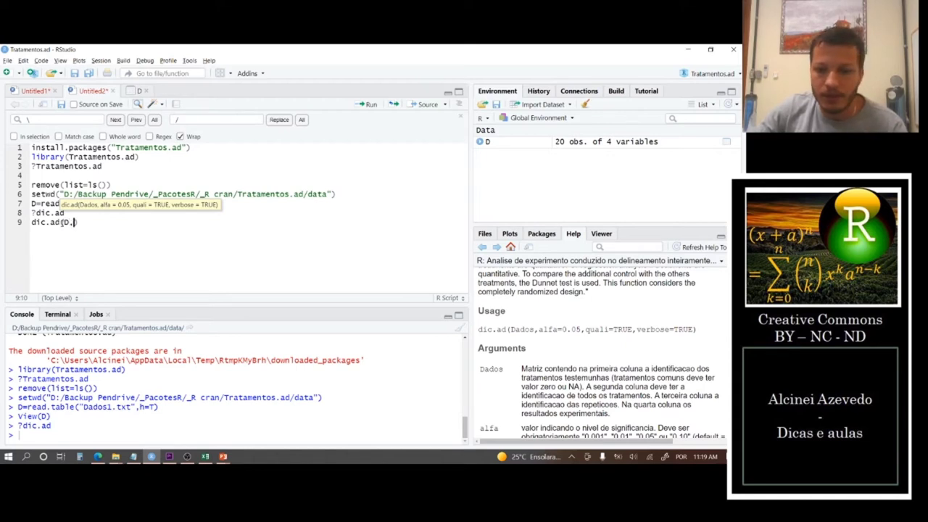
Step: Add the significance level argument alfa=0.05 to the dic.ad call
type("afl")
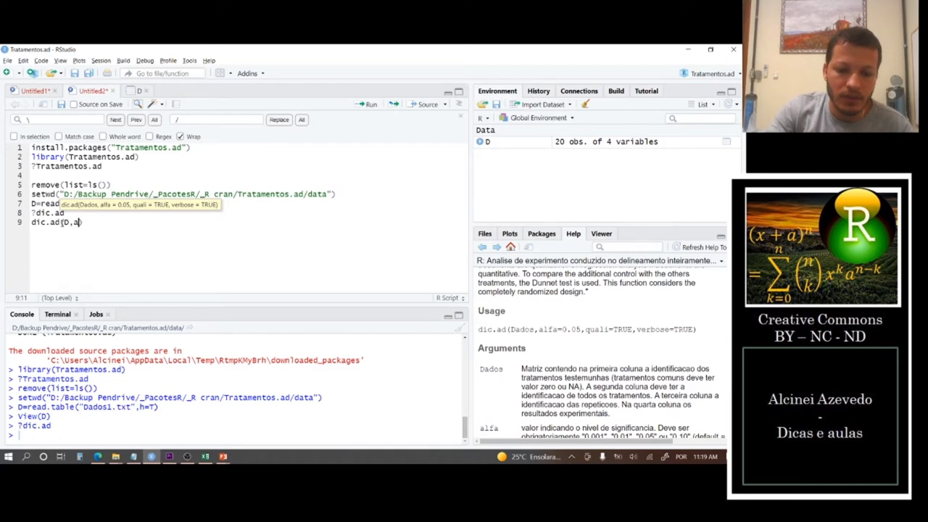
key("BackSpace")
type("a")
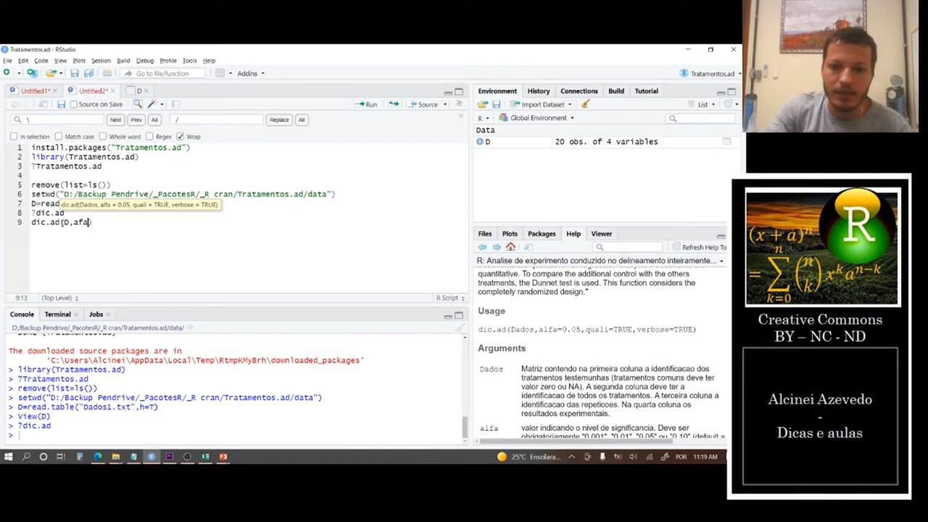
key("BackSpace")
key("BackSpace")
type("lf")
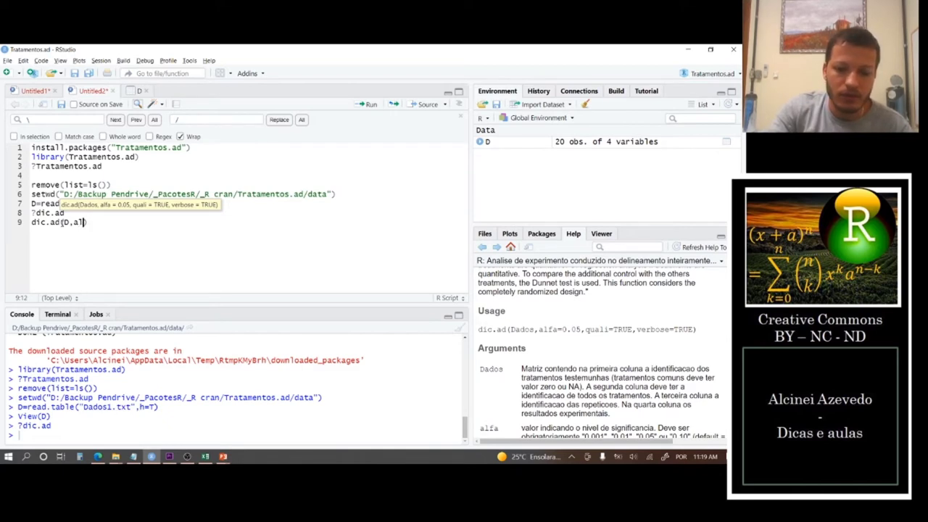
type("a=")
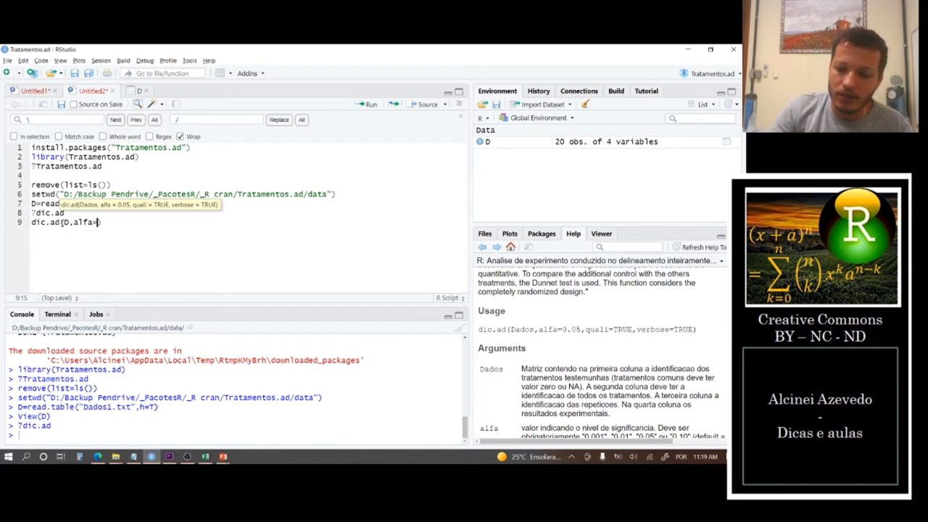
type("0.0")
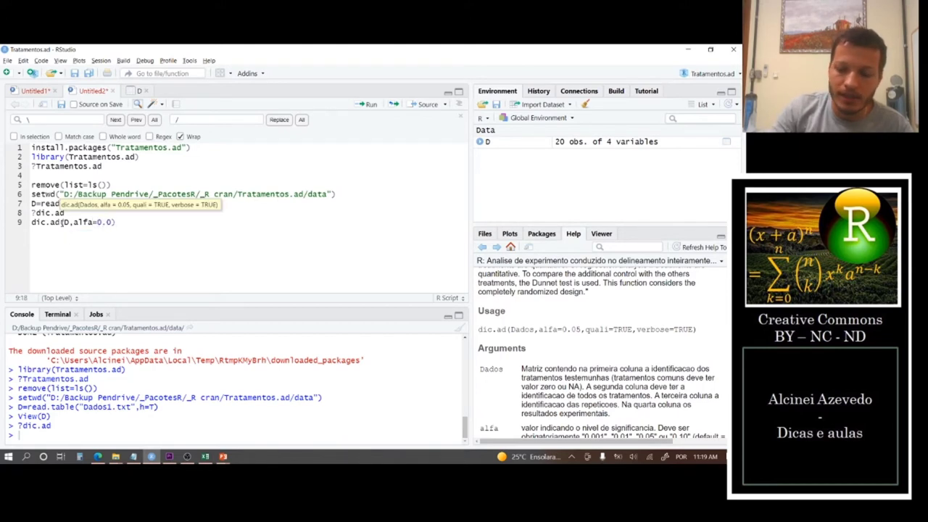
type("5")
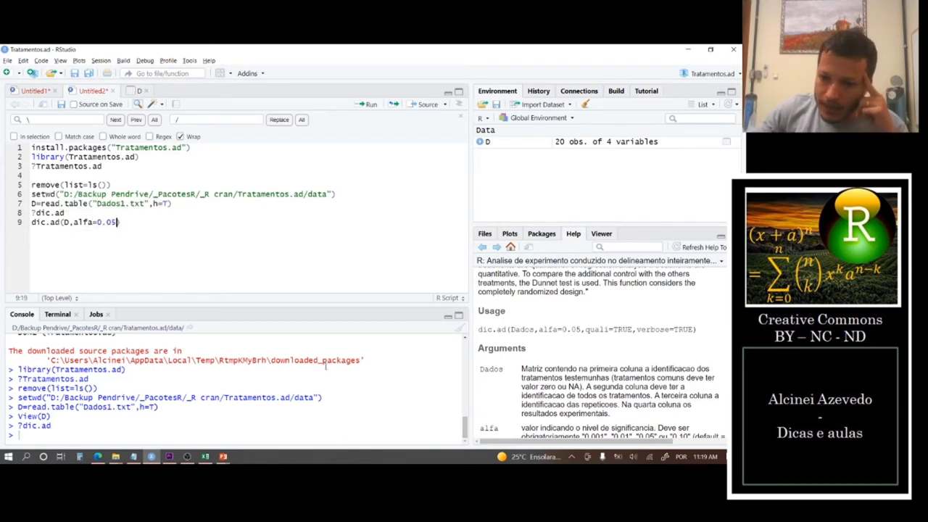
Step: Examine the allowed values and the default of the alfa argument in the dic.ad help page
scroll(581, 334, "down", 1)
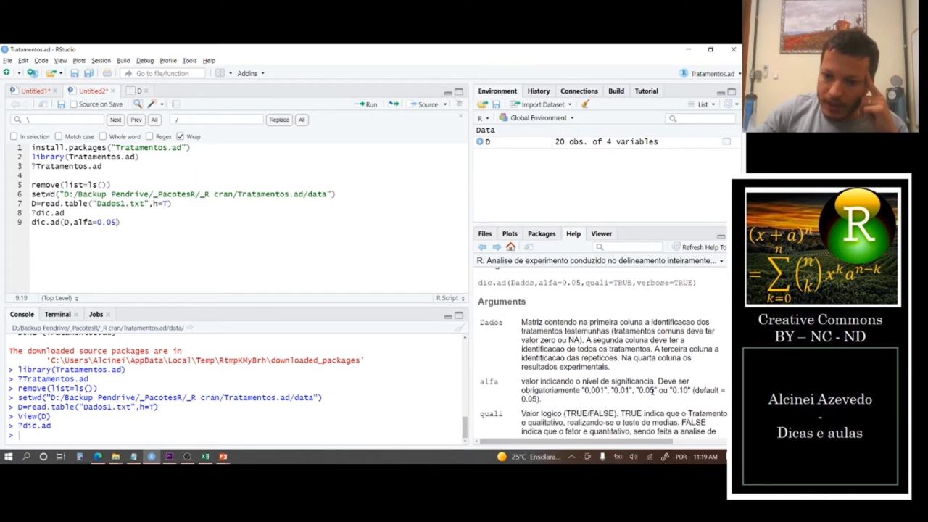
triple_click(647, 390)
left_click_drag(676, 390, 691, 390)
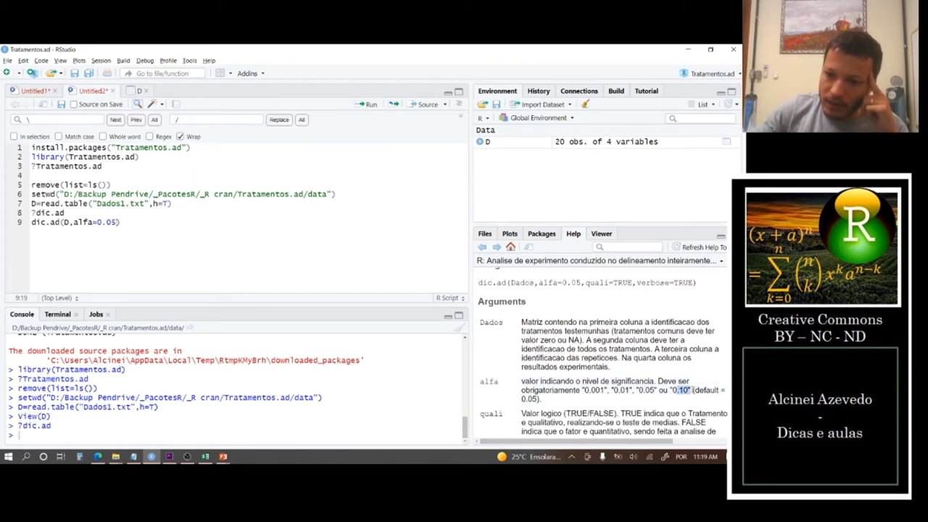
triple_click(687, 390)
left_click(613, 390)
left_click_drag(613, 390, 630, 390)
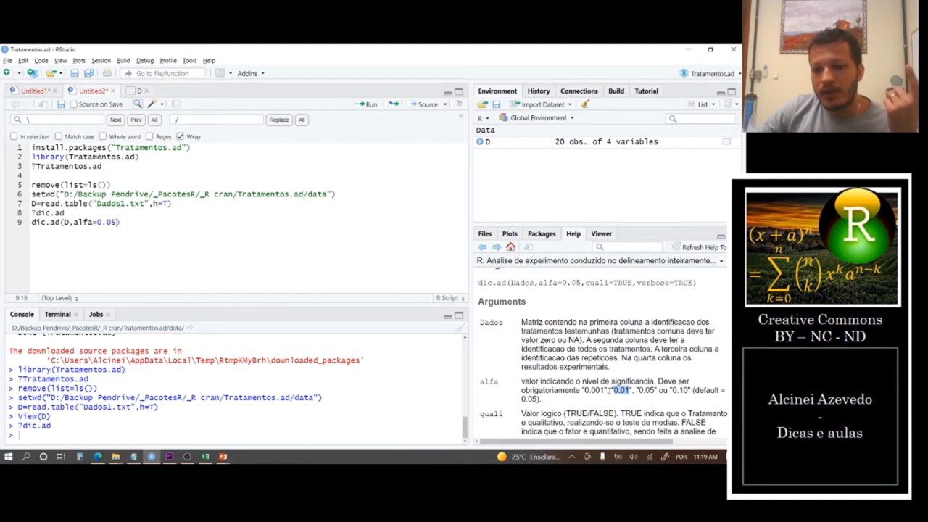
left_click_drag(606, 390, 589, 390)
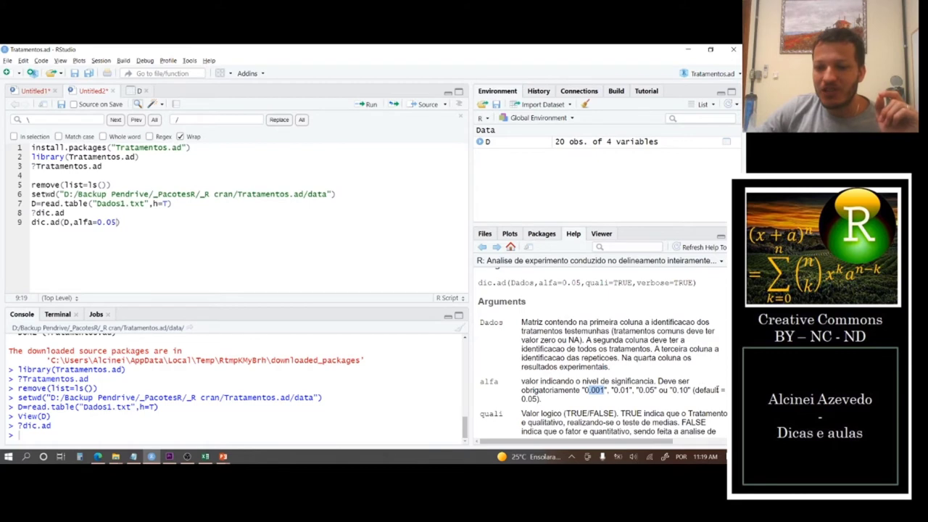
left_click(533, 399)
double_click(533, 399)
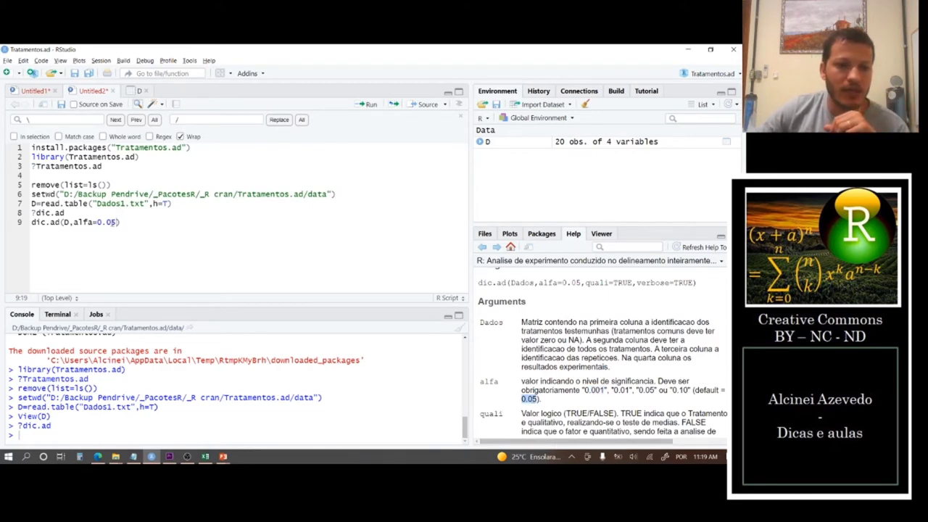
Step: Add the argument quali = TRUE to the dic.ad call so the treatments are analysed as qualitative
type(",")
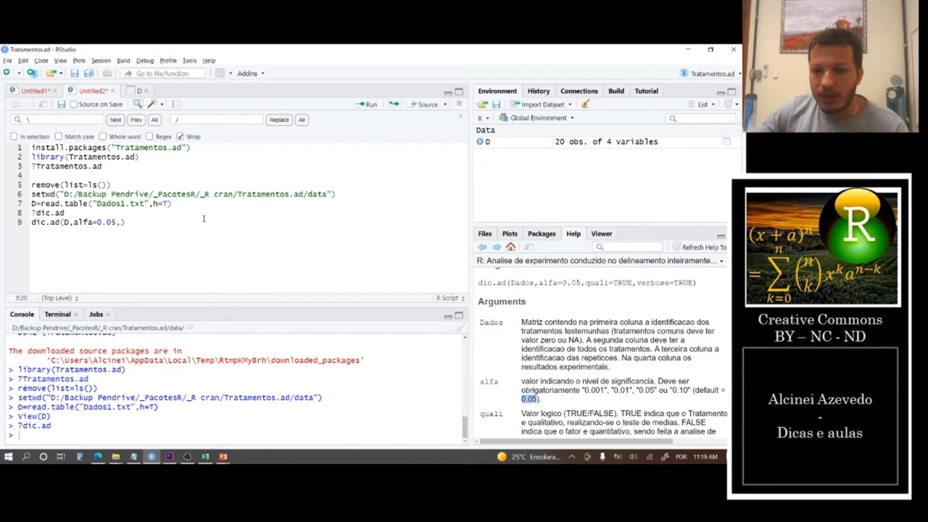
key("Tab")
key("Down")
key("Down")
key("Up")
key("Return")
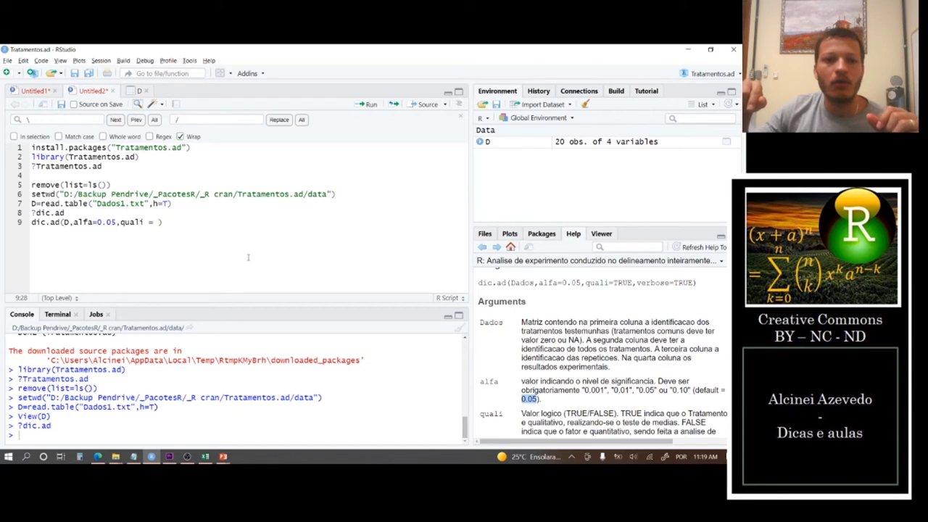
type("TRUE")
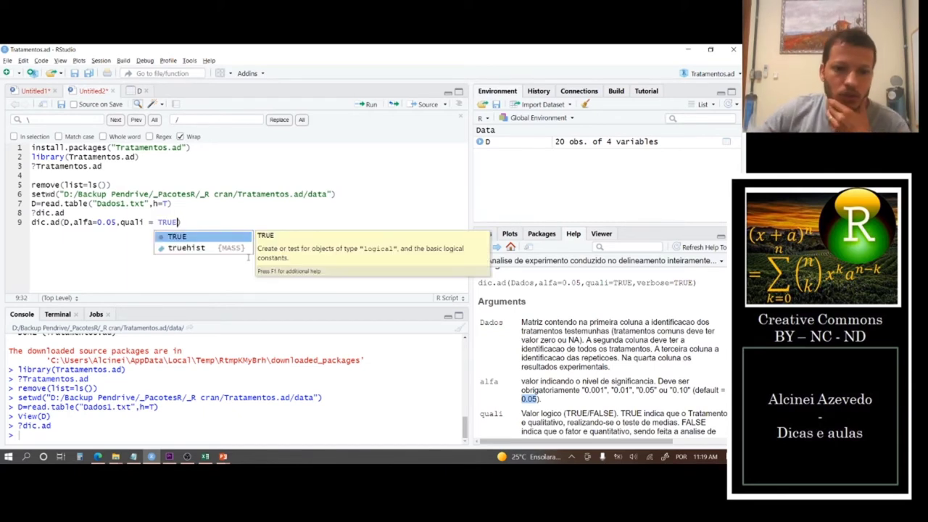
Step: Check the verbose argument in the help page and add verbose = TRUE to the dic.ad call
type(",")
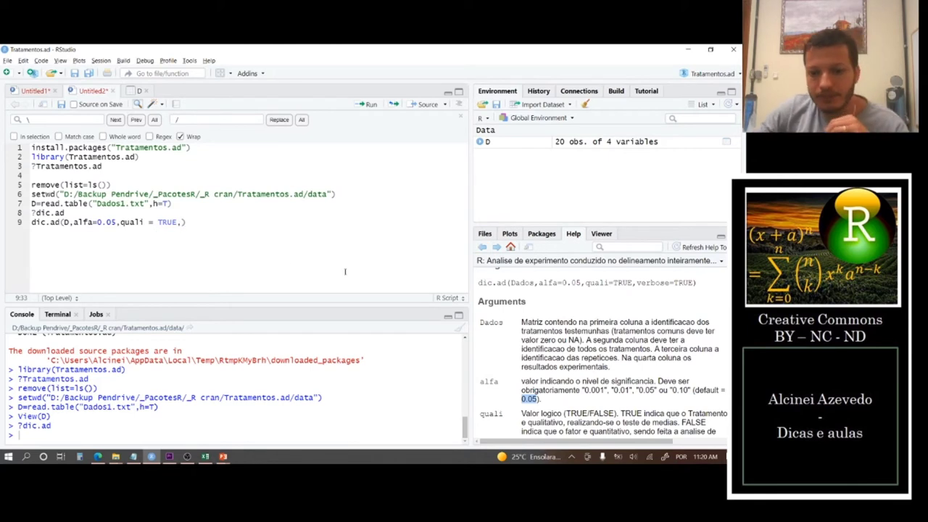
scroll(573, 330, "down", 3)
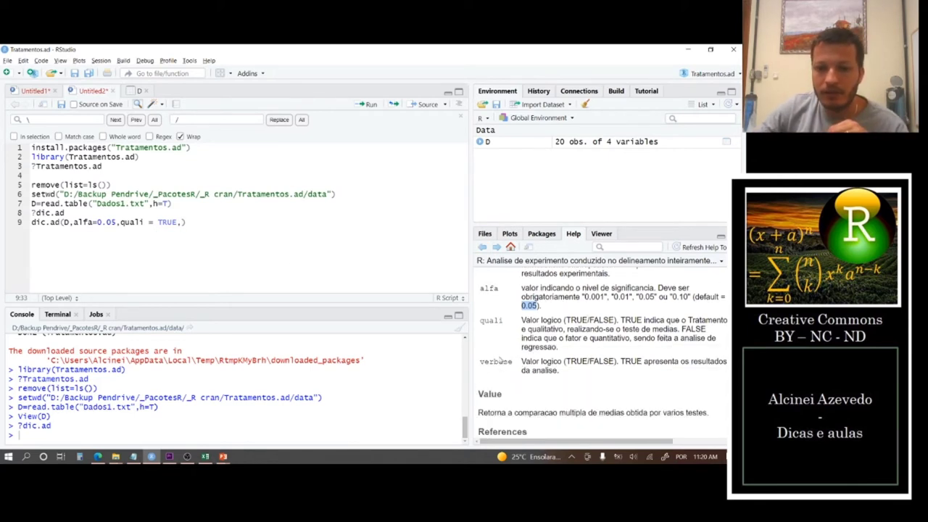
type("verbos")
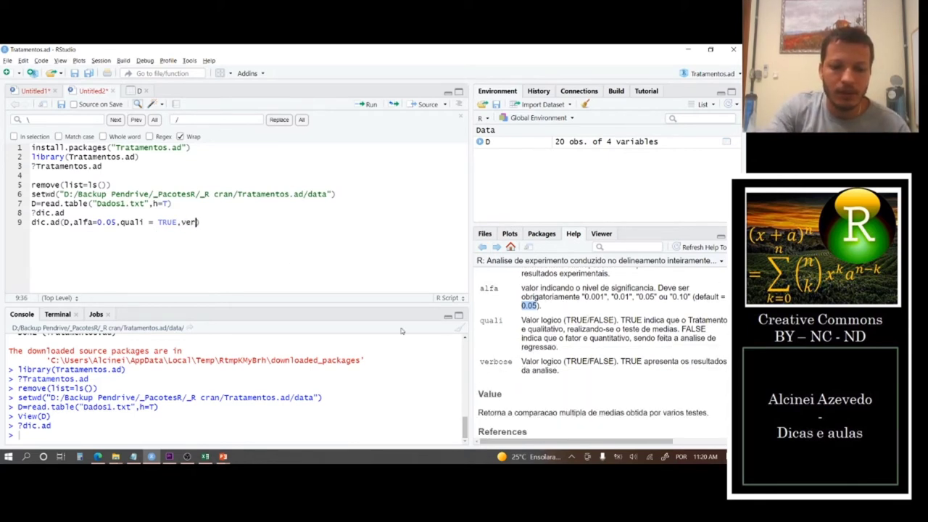
type("e")
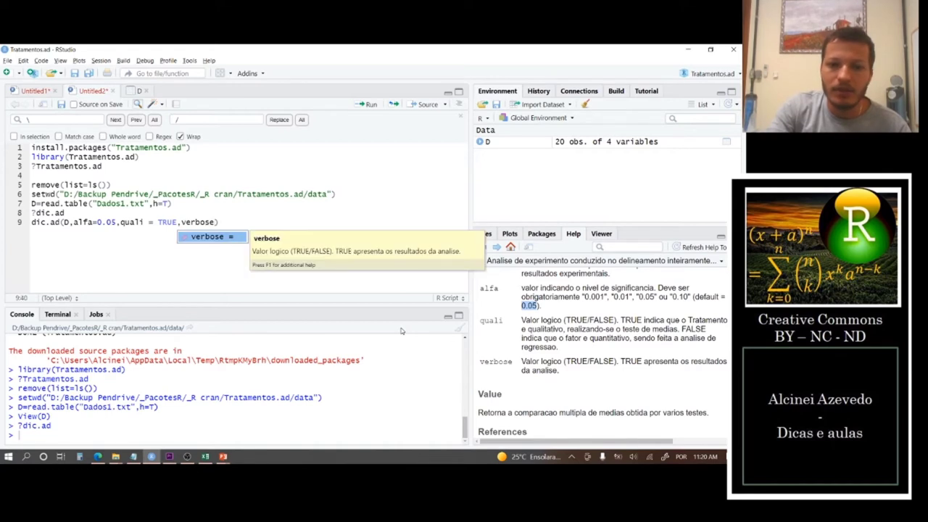
key("Return")
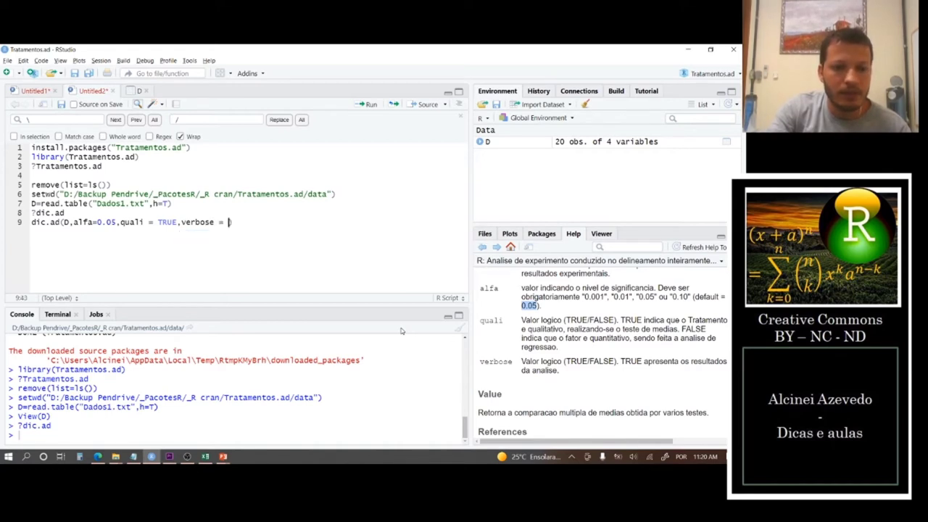
type("TRUE")
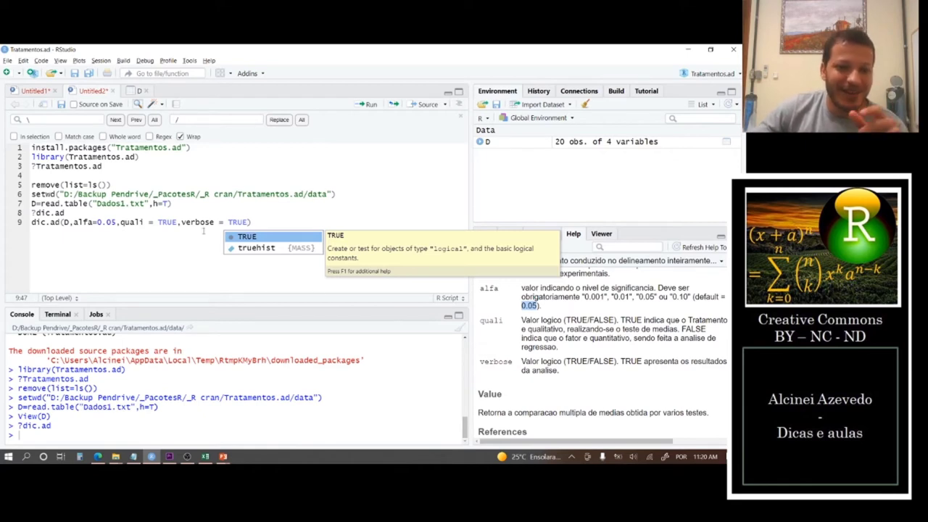
Step: Complete the dic.ad call on D with alfa=0.05, quali = TRUE and verbose = TRUE, and run it
type(")")
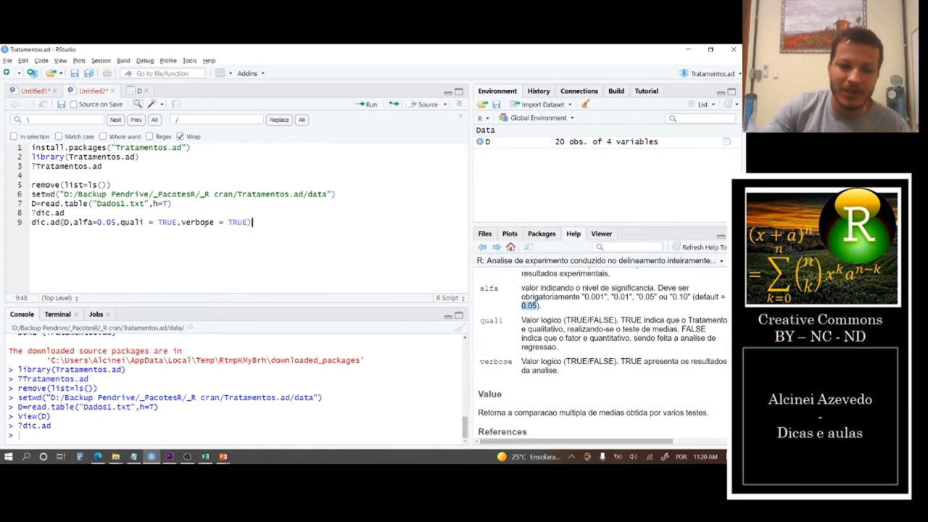
key("ctrl+Return")
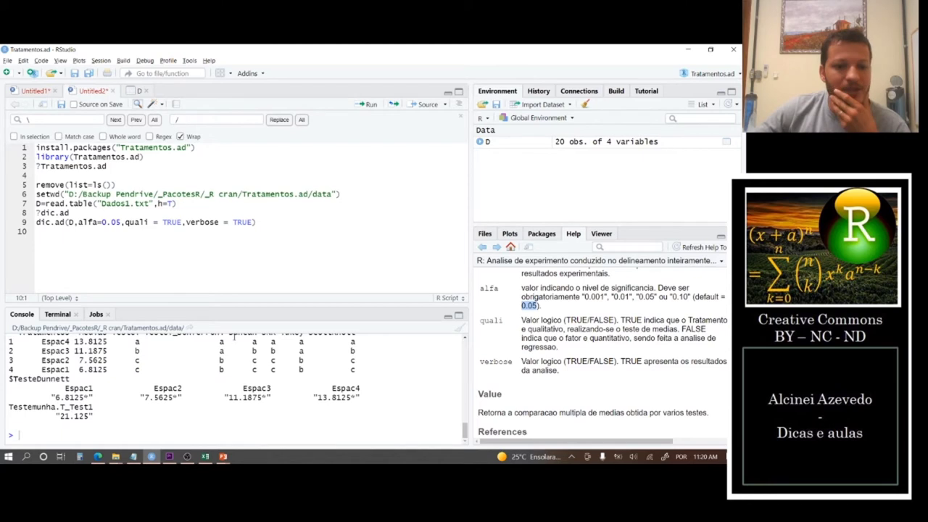
scroll(227, 378, "up", 1)
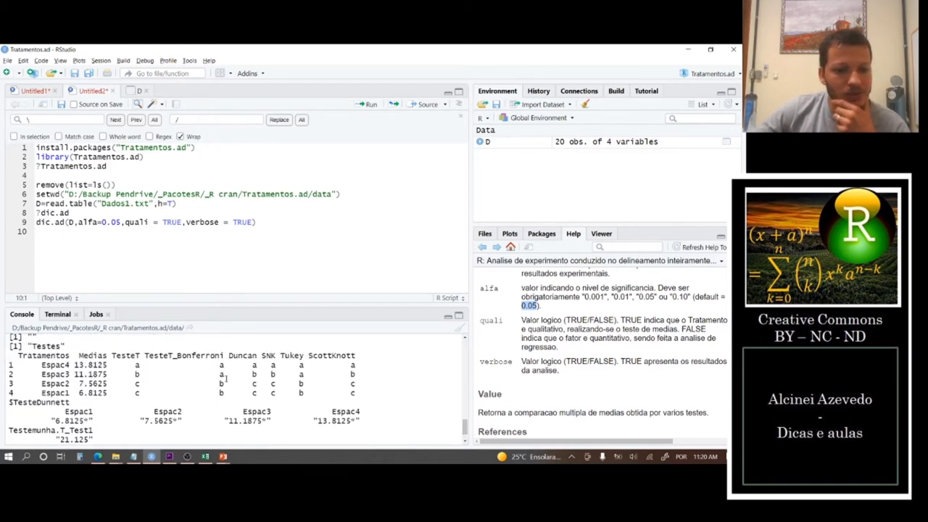
scroll(226, 378, "up", 3)
scroll(227, 378, "up", 2)
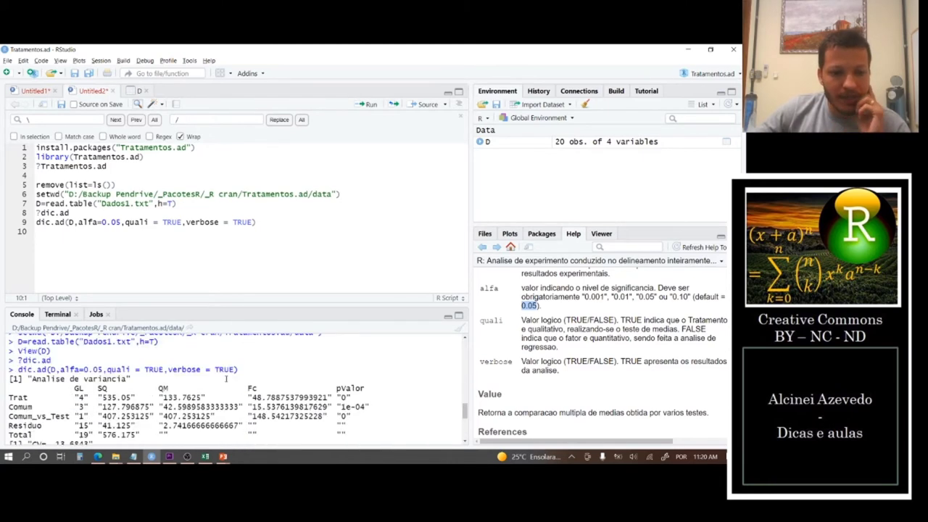
Step: Examine the Trat, Comum and Comum_vs_Test rows of the analysis of variance table, including degrees of freedom and p-values
scroll(174, 387, "down", 1)
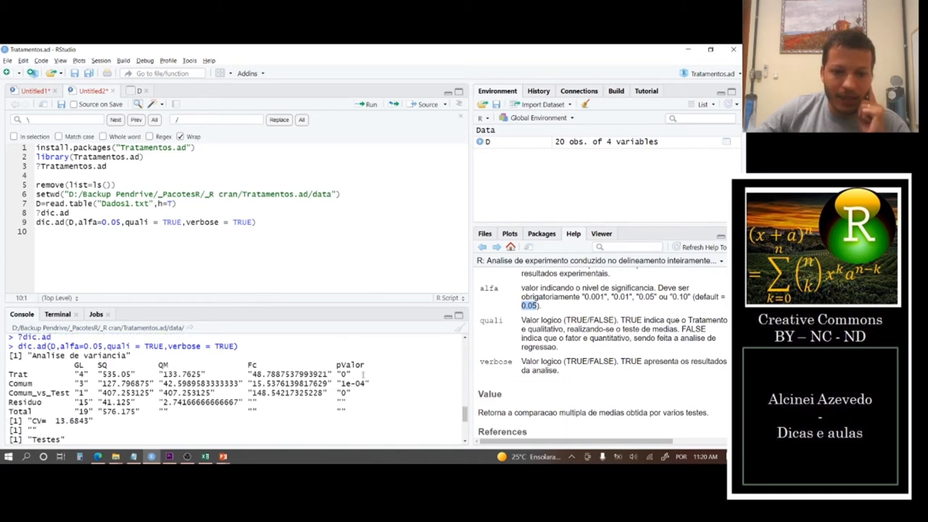
left_click_drag(353, 375, 7, 376)
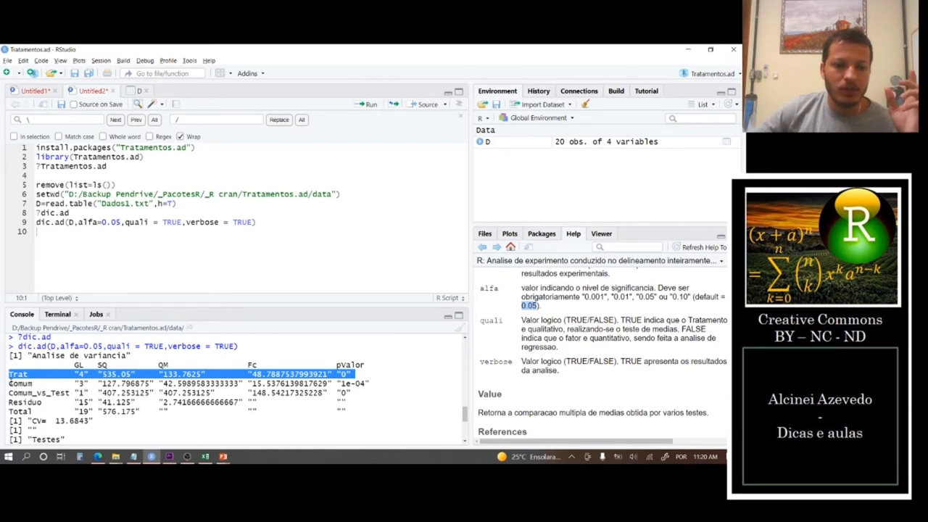
left_click_drag(374, 374, 87, 397)
left_click(86, 389)
double_click(82, 383)
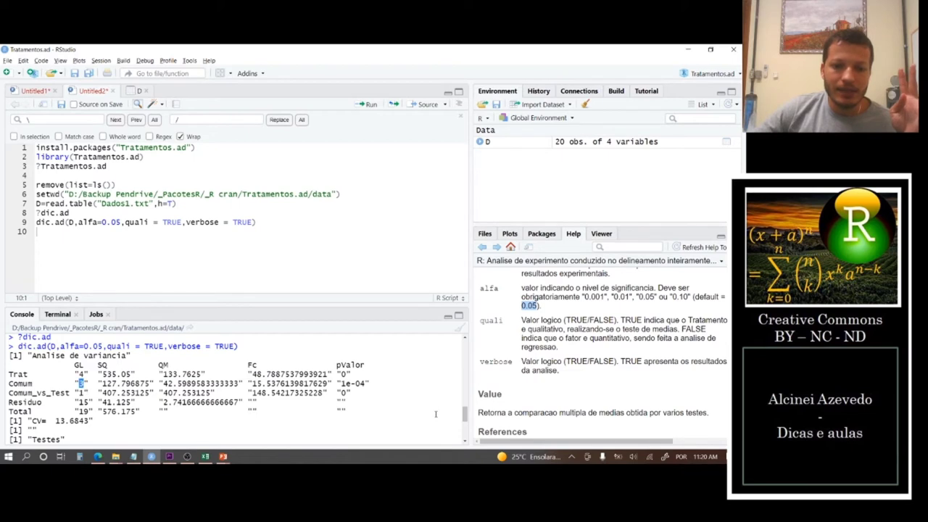
triple_click(356, 385)
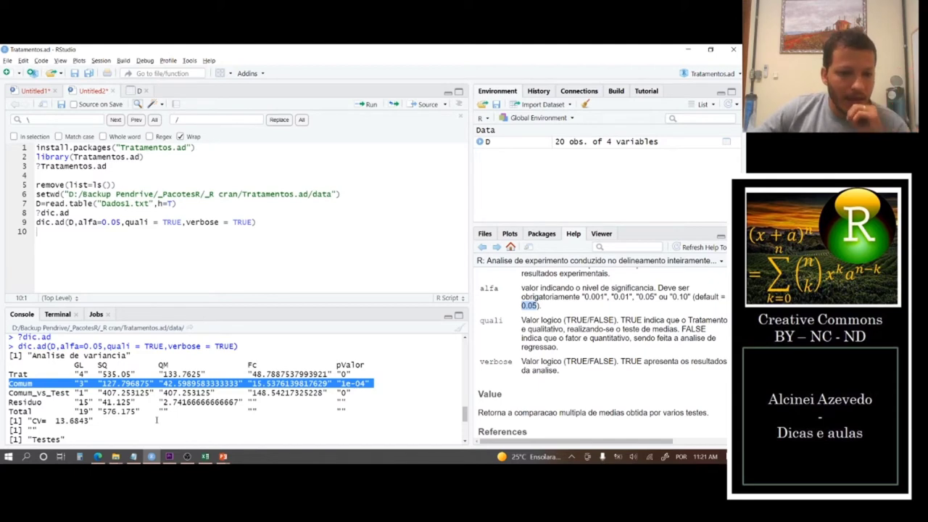
left_click_drag(22, 397, 354, 393)
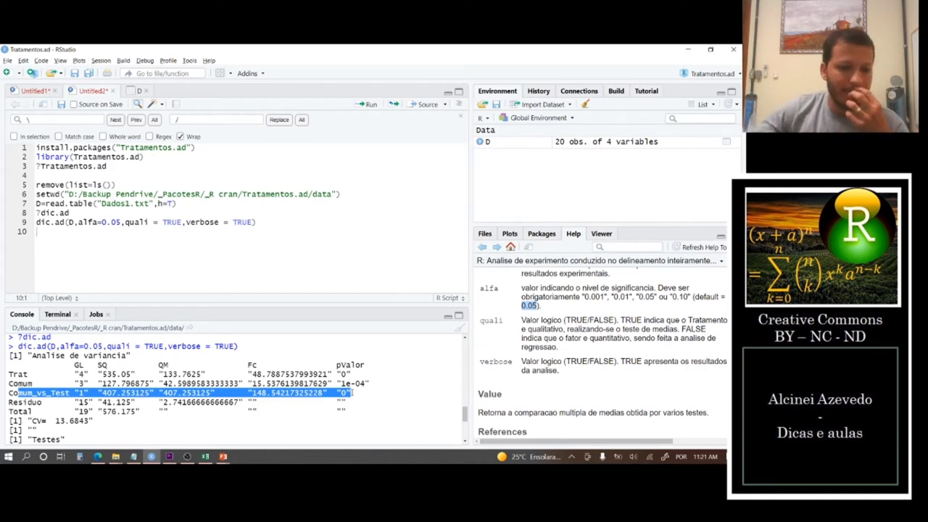
Step: Examine the coefficient of variation and the table of treatment means with the letters of each comparison test
scroll(14, 389, "down", 2)
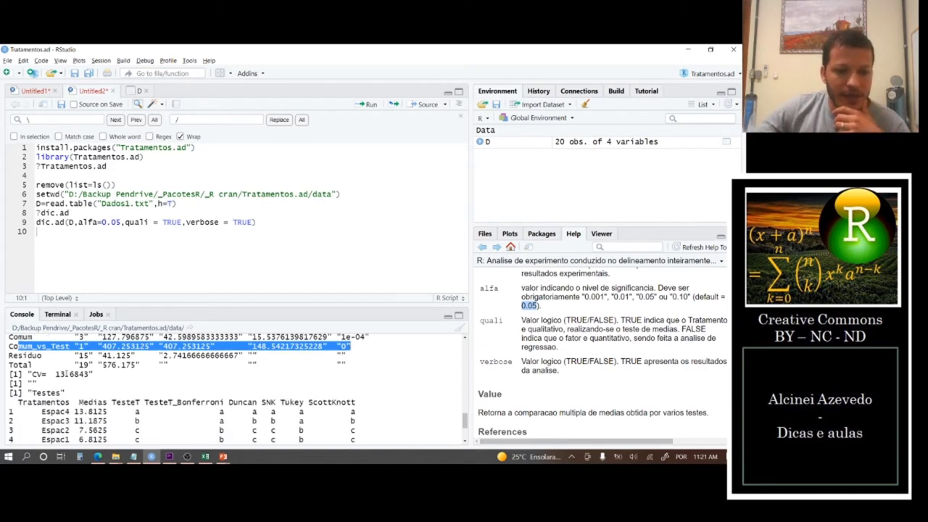
left_click(67, 374)
scroll(121, 393, "down", 2)
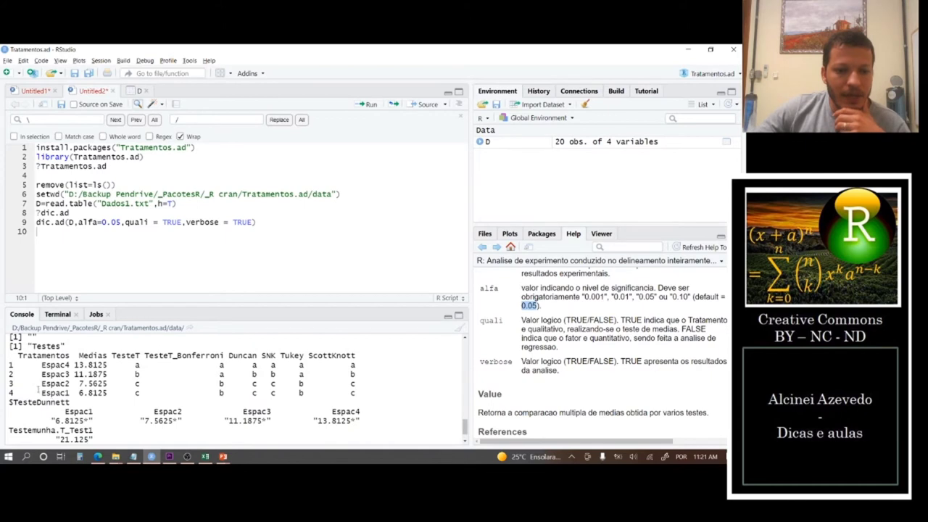
left_click_drag(357, 396, 9, 355)
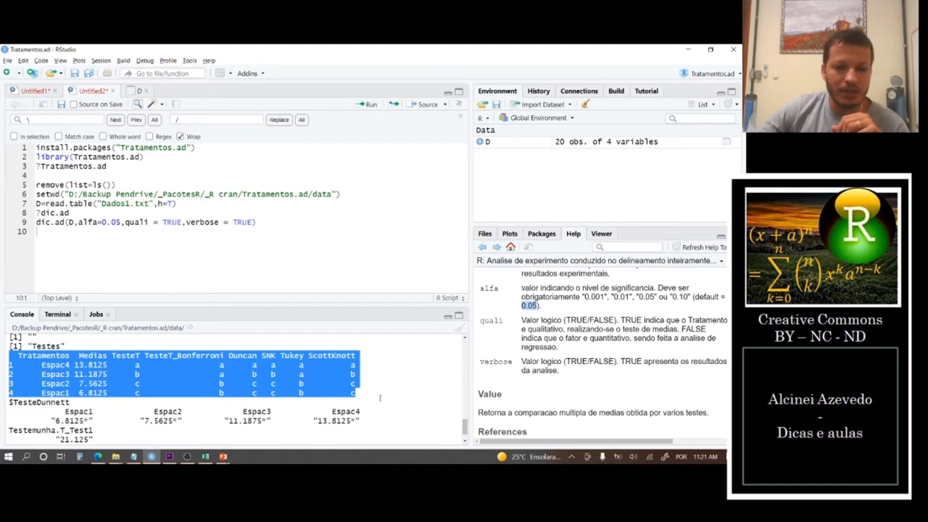
Step: Copy the four treatment rows of the means comparison table into a new sheet in Excel, starting at cell B4
left_click_drag(379, 397, 7, 365)
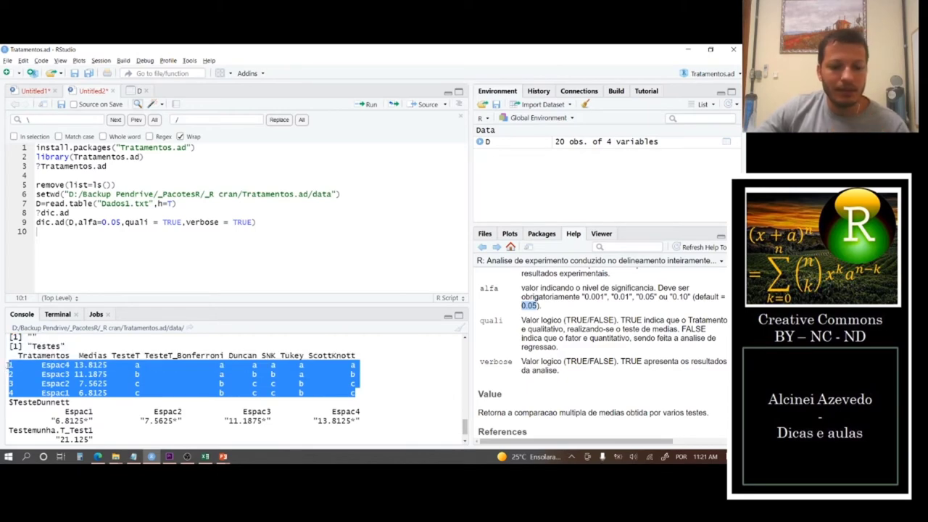
left_click(206, 456)
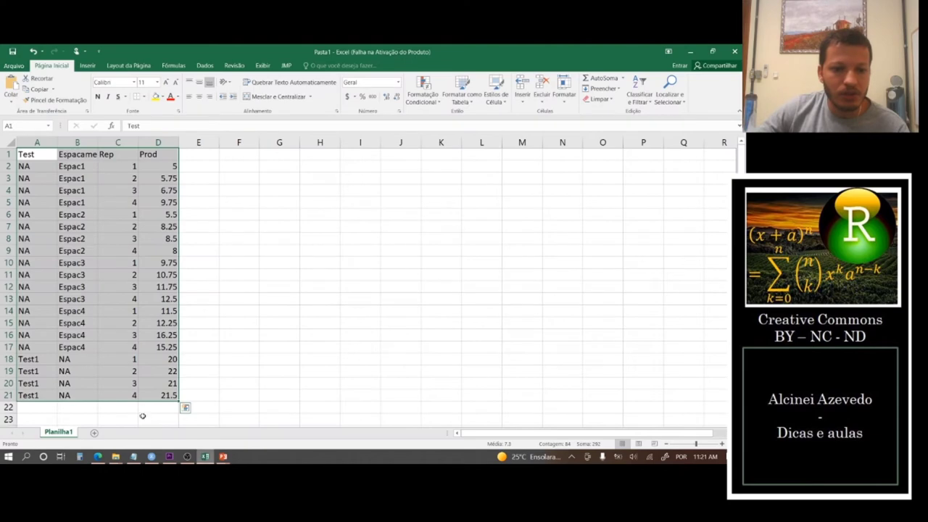
left_click(94, 432)
left_click(74, 178)
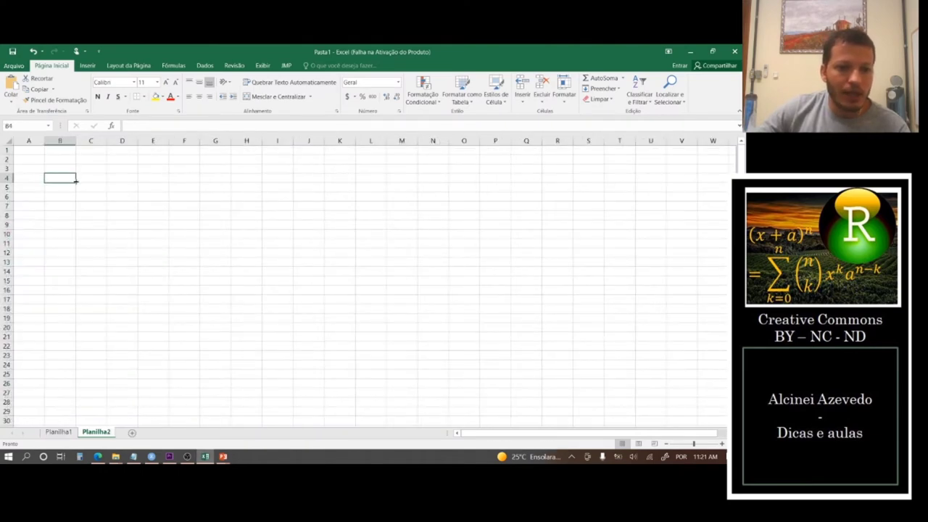
type("1 Espac4 13.8125 a a a a a a 2 Espac3 11.1875 b a b b a b 3 Espac2 7.5625 c b c c b c 4 Espac1 6.8125 c b c c b c")
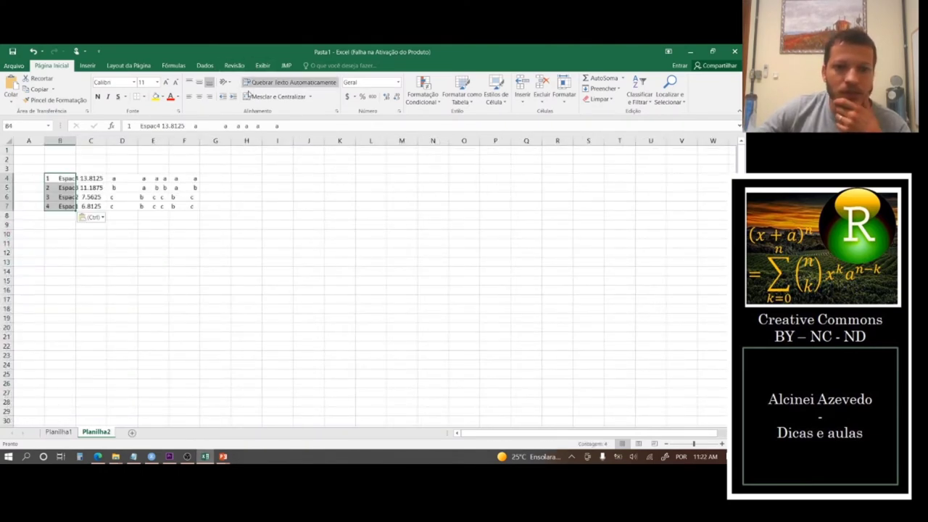
Step: Split the pasted rows in B4:B7 into separate columns using Text to Columns with fixed width
left_click(205, 66)
left_click(386, 102)
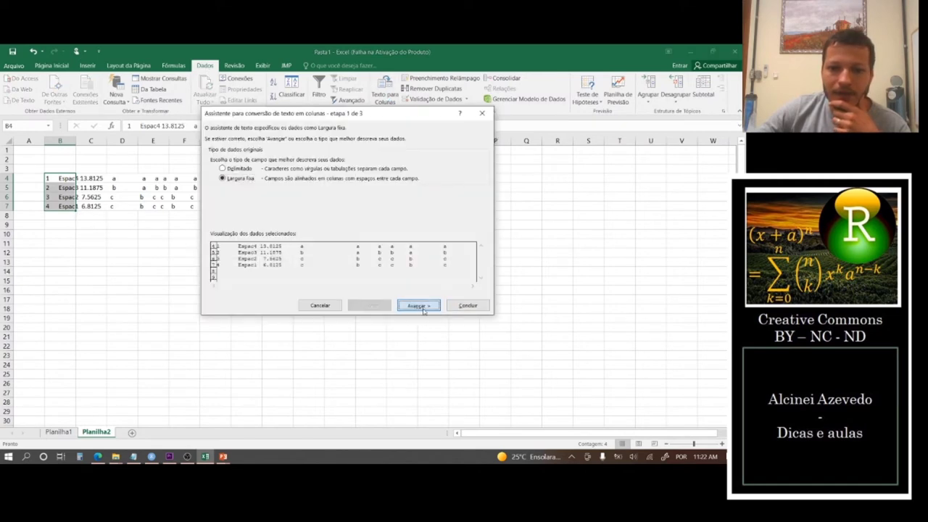
left_click(418, 305)
left_click(460, 306)
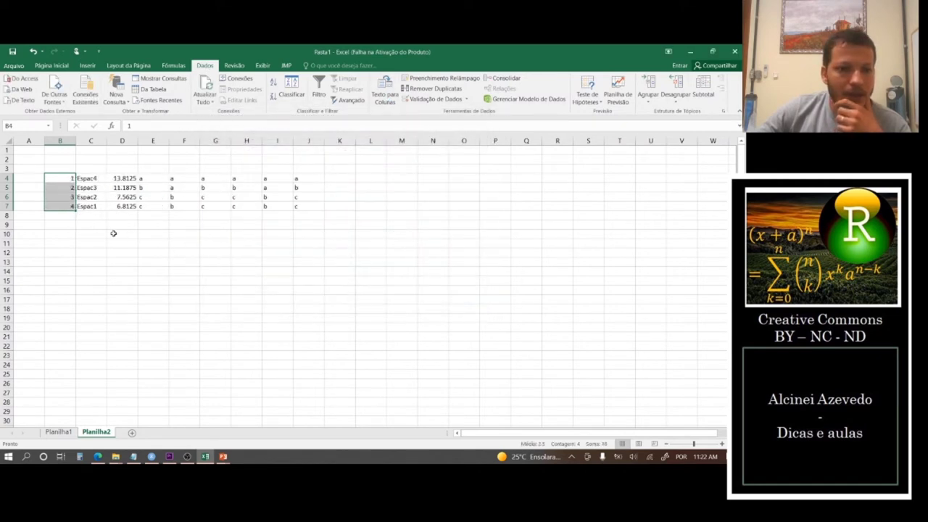
Step: Clear the row numbers in B4:B7 and delete columns E to I, keeping only the last column of test letters
left_click_drag(66, 181, 64, 202)
key("Delete")
left_click_drag(152, 142, 269, 141)
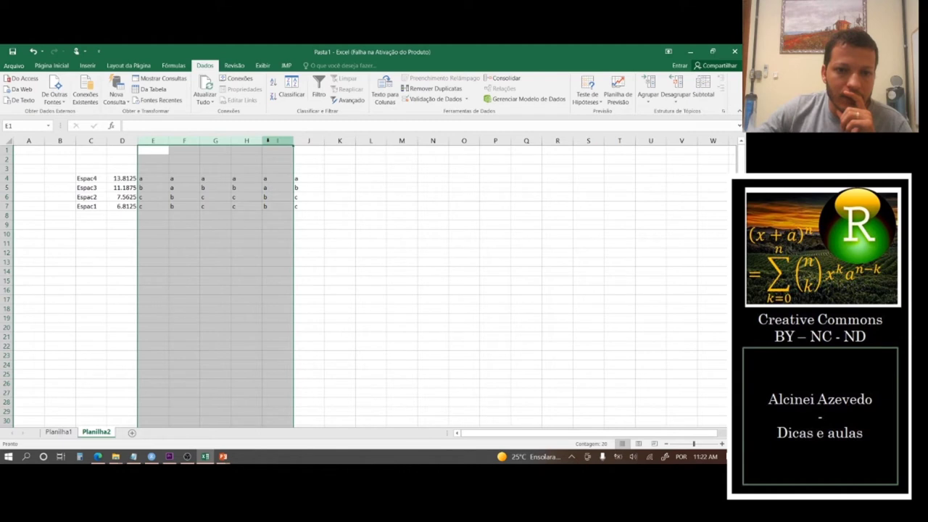
right_click(268, 141)
left_click(291, 222)
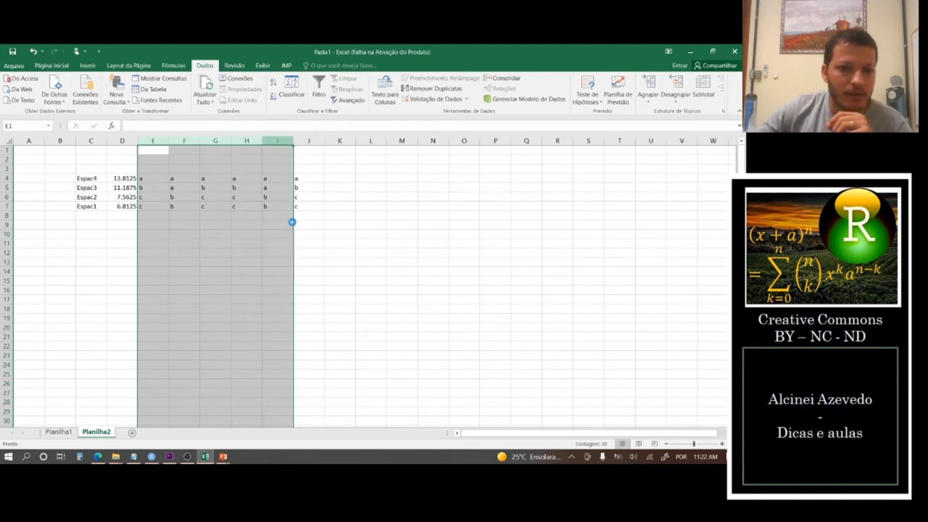
Step: Enter the headings TRAT in C3 and PROD in D3 above the treatment names and means
left_click(121, 169)
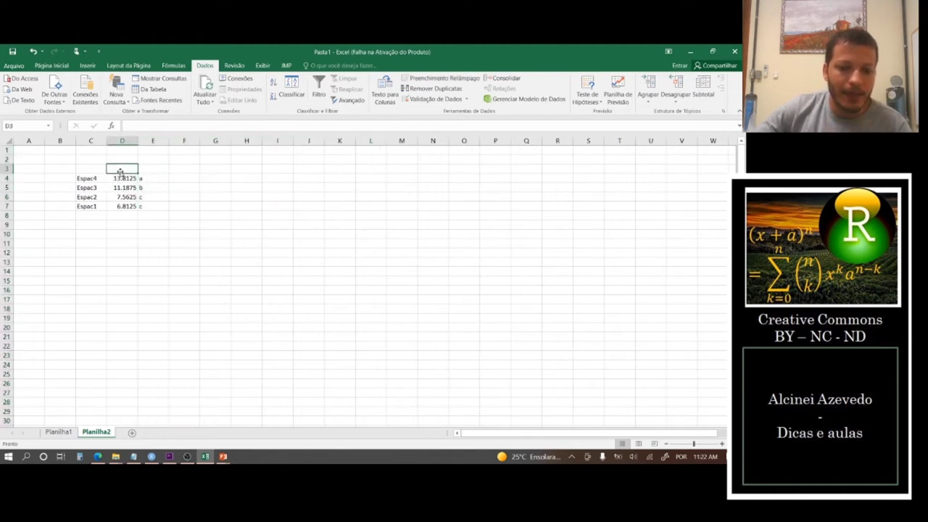
type("PROD")
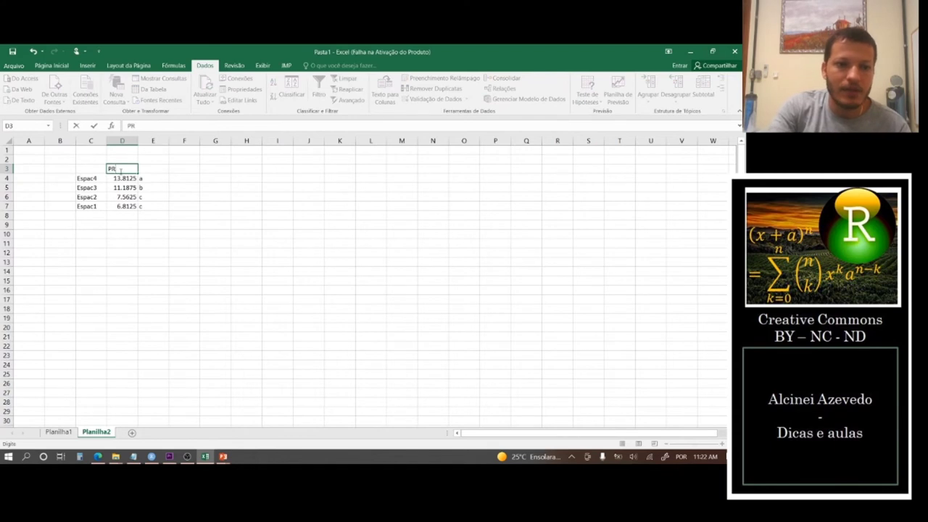
left_click(98, 169)
type("TRAT")
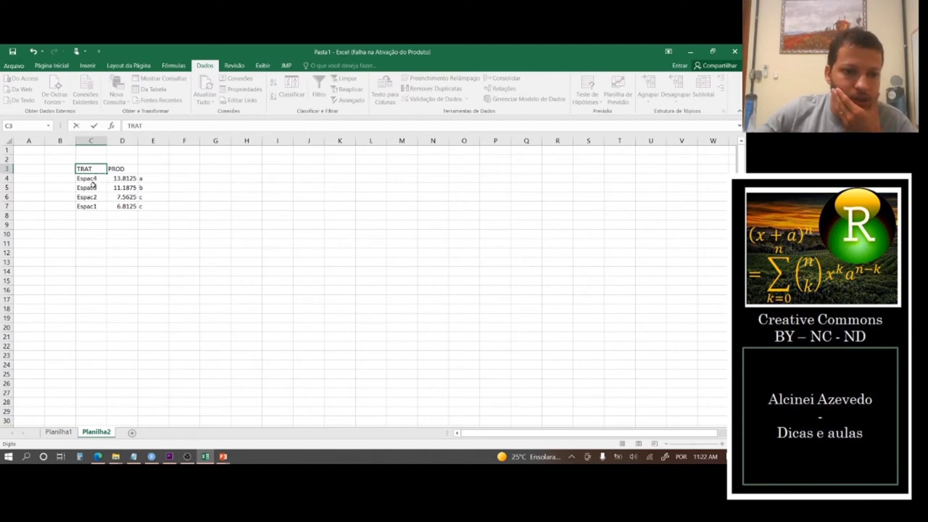
Step: Sort the table by treatment name in ascending order, expanding the selection to the adjacent columns
left_click_drag(93, 180, 91, 206)
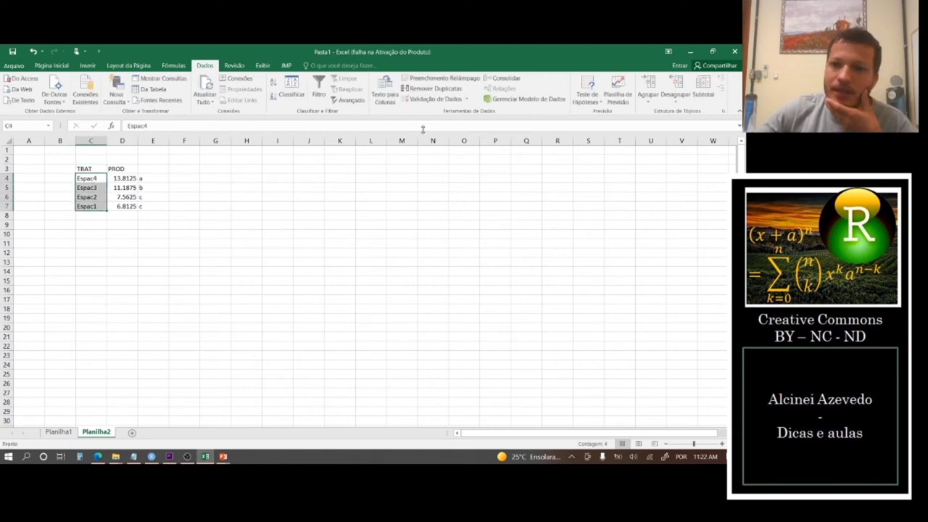
left_click(274, 83)
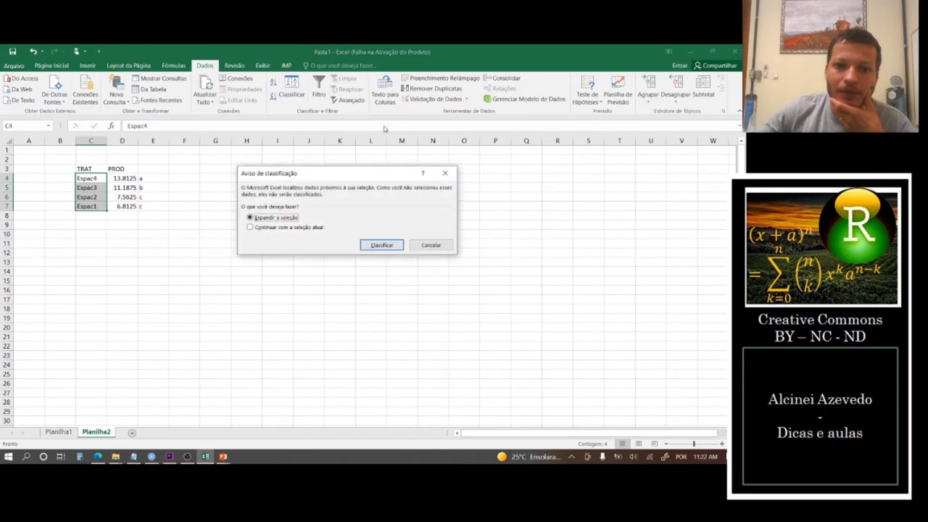
left_click(376, 245)
Step: Add a Test row at C8 with the control mean 21.125 in D8, copied from the RStudio console output
left_click(93, 215)
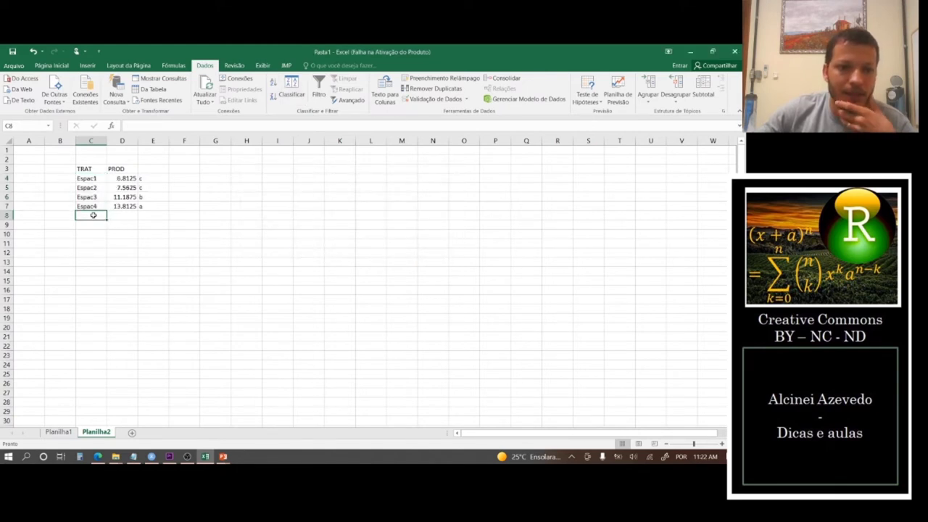
type("Test")
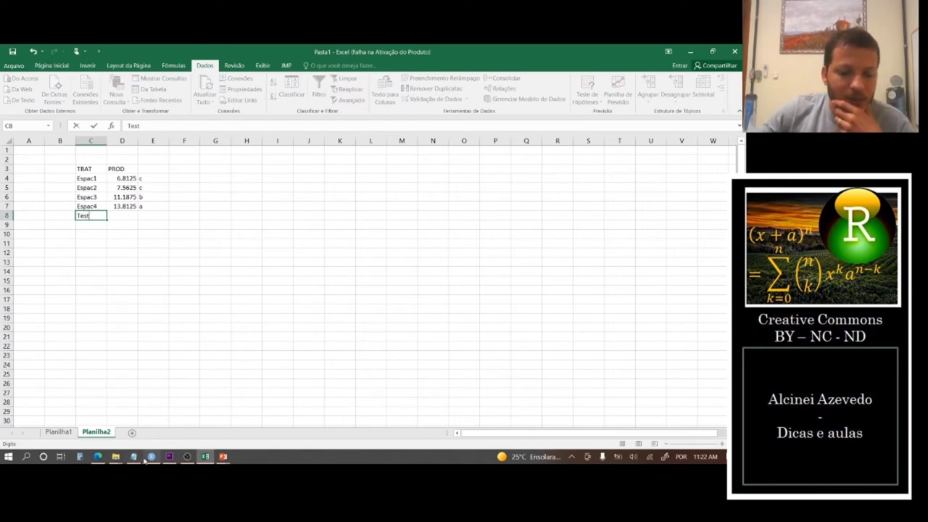
left_click(147, 433)
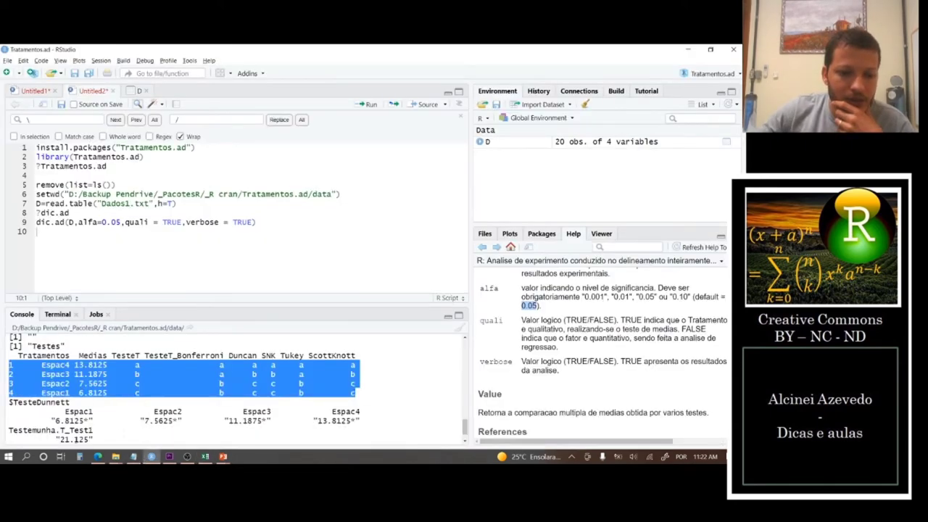
double_click(75, 440)
key("alt+Tab")
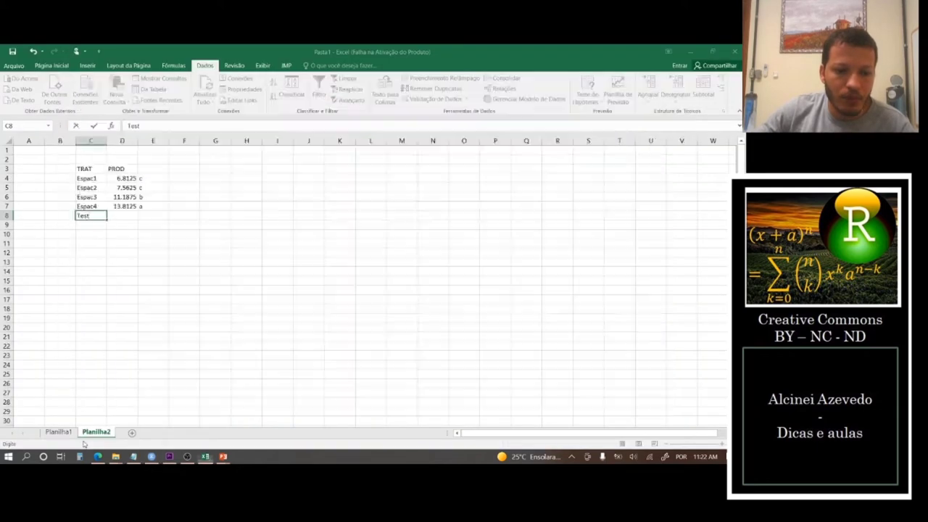
double_click(123, 214)
type("21.125")
Step: Add horizontal borders across columns C to E at the heading row and above and below the Test row
left_click(101, 168)
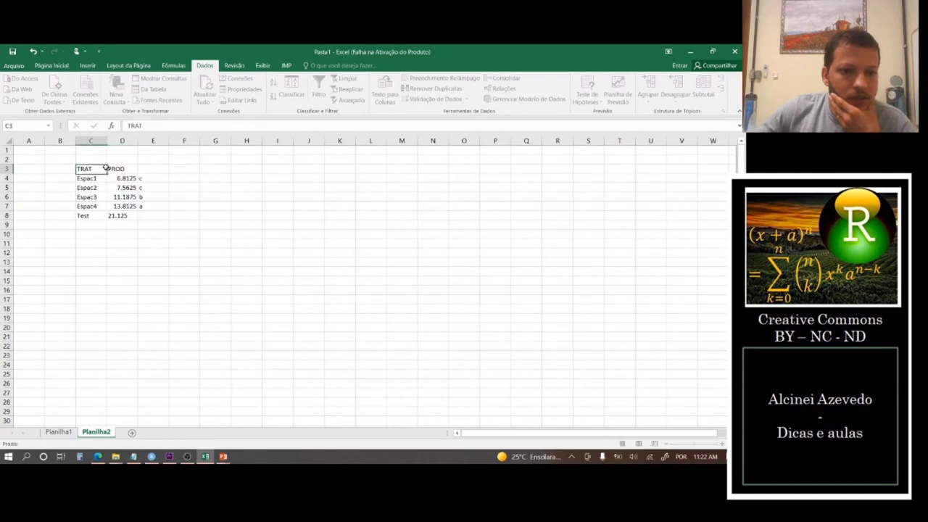
left_click(121, 168)
left_click_drag(94, 169, 129, 171)
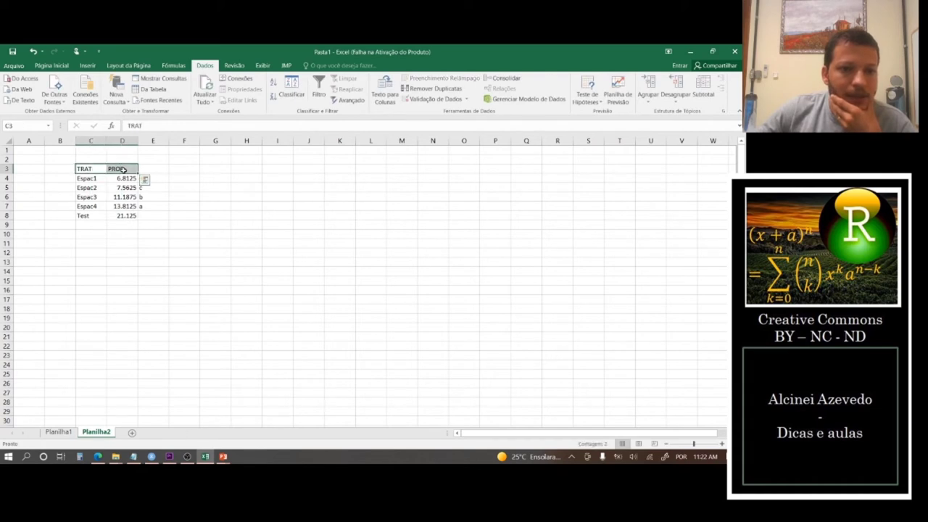
left_click(52, 65)
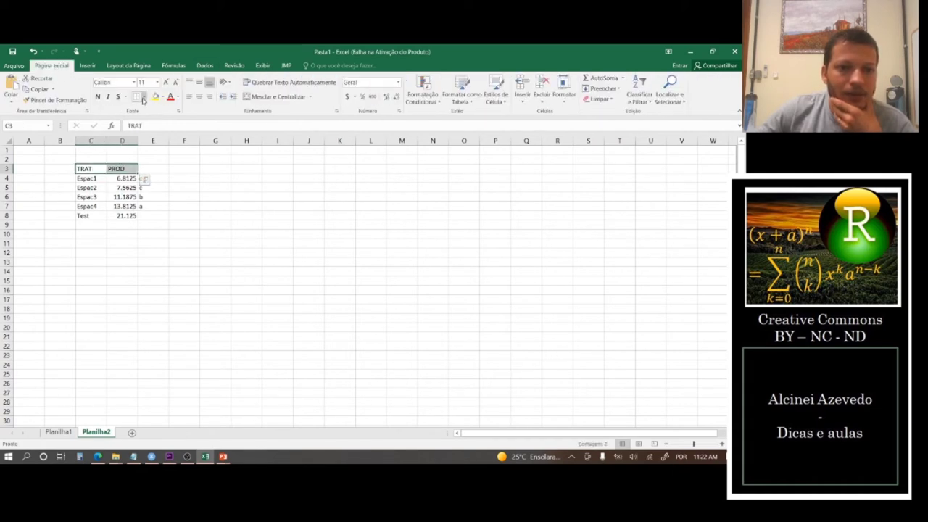
left_click(143, 97)
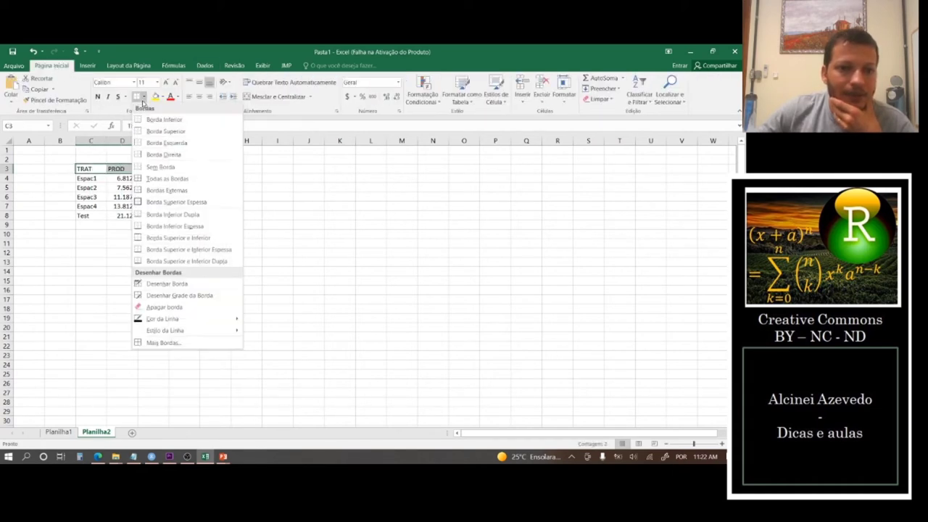
left_click(153, 228)
left_click_drag(91, 180, 153, 168)
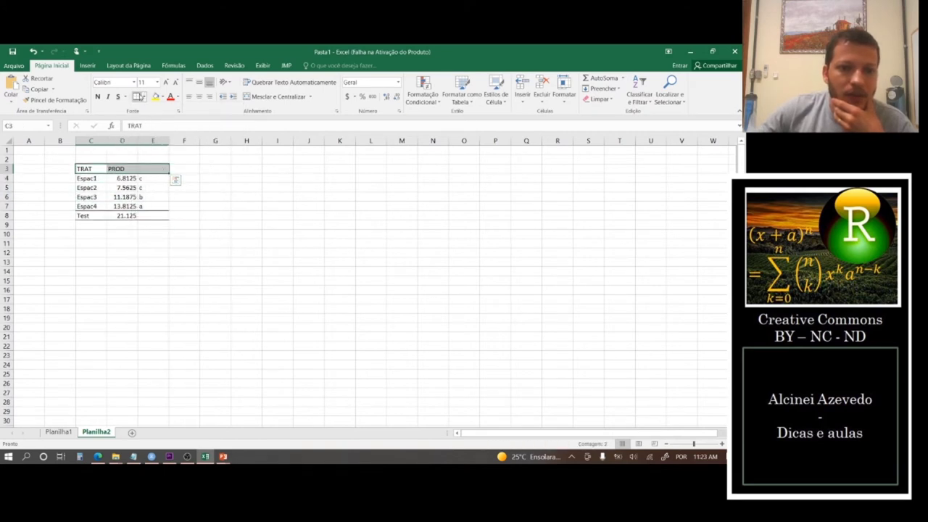
Step: Append an asterisk to the letters of Espac1 to Espac4 in E4:E7, following the Dunnett test output in RStudio
key("alt+Tab")
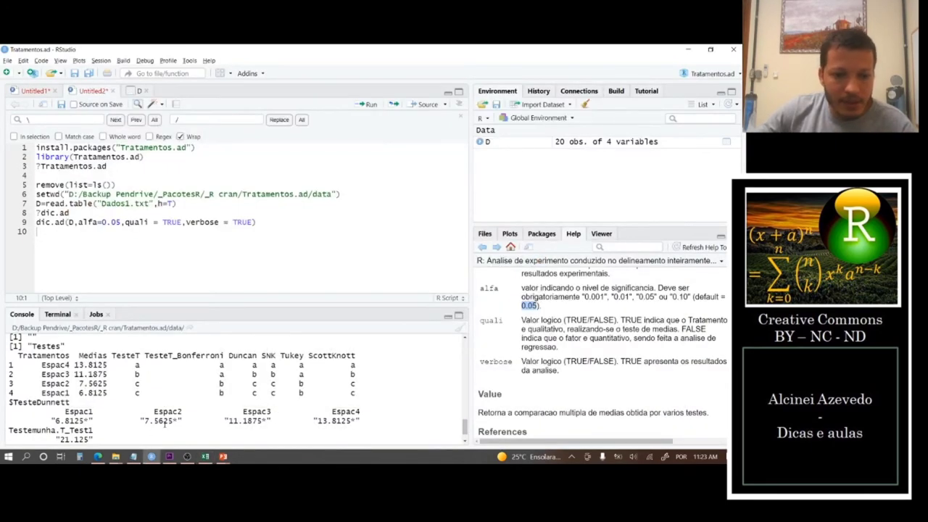
double_click(74, 440)
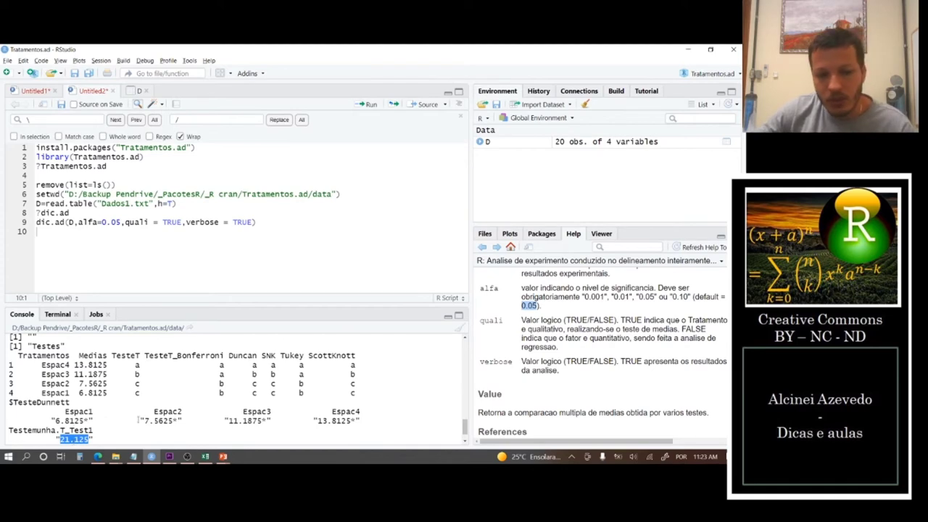
key("alt+Tab")
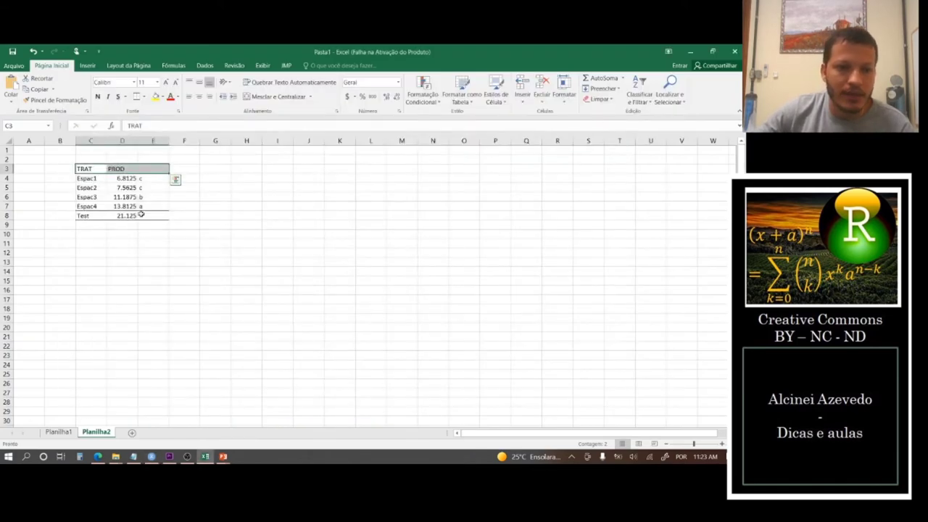
left_click(147, 179)
double_click(147, 179)
type("*")
double_click(149, 188)
type("*")
double_click(154, 196)
double_click(149, 206)
type("*")
left_click(157, 241)
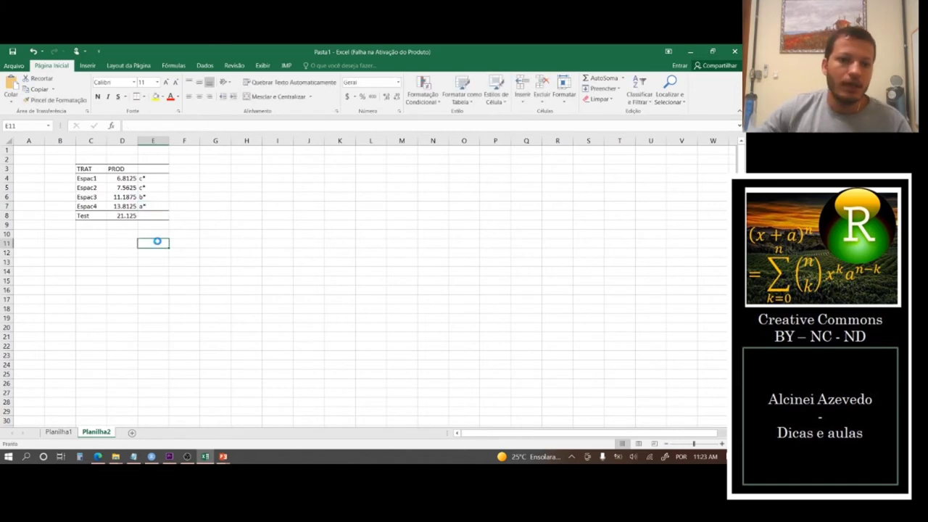
scroll(157, 240, "up", 5)
scroll(157, 240, "up", 1)
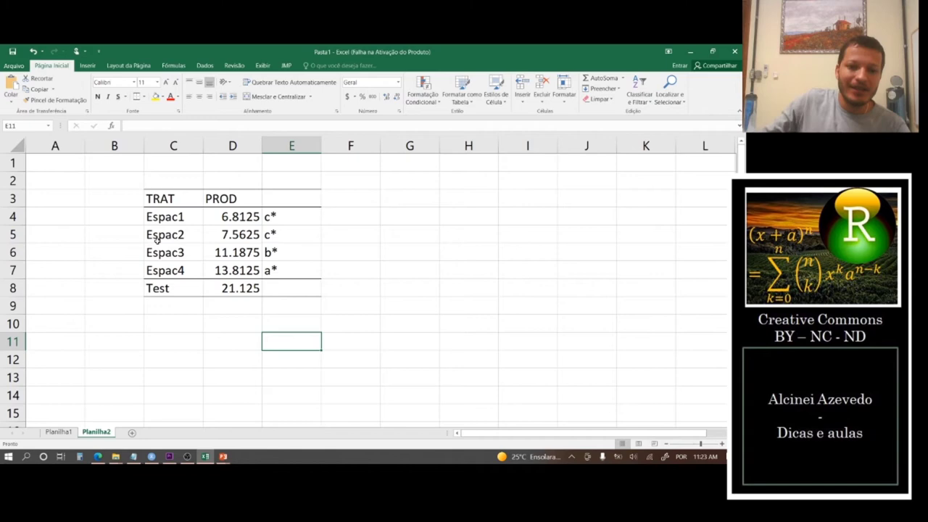
Step: Switch to RStudio, then add and run the line D2=read.table("Dados2.txt",h=T) in the script
left_click(152, 456)
left_click(52, 245)
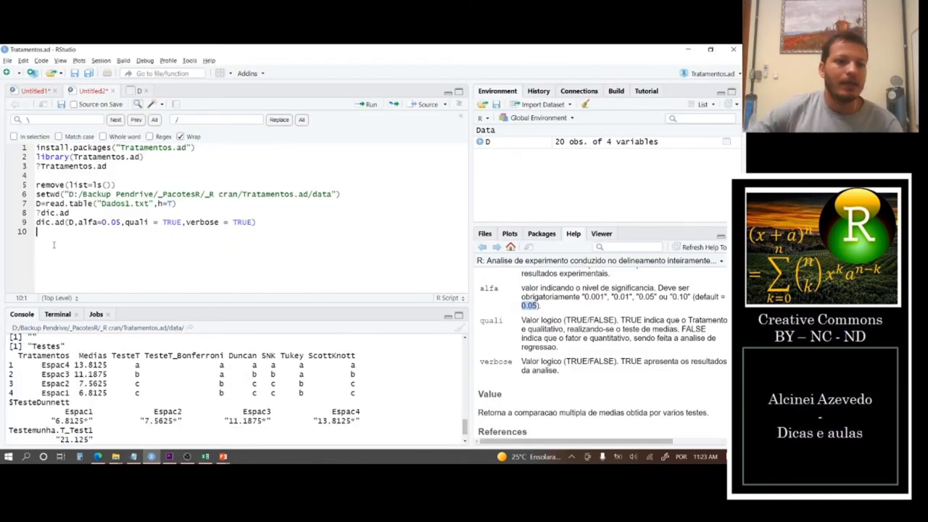
key("Return")
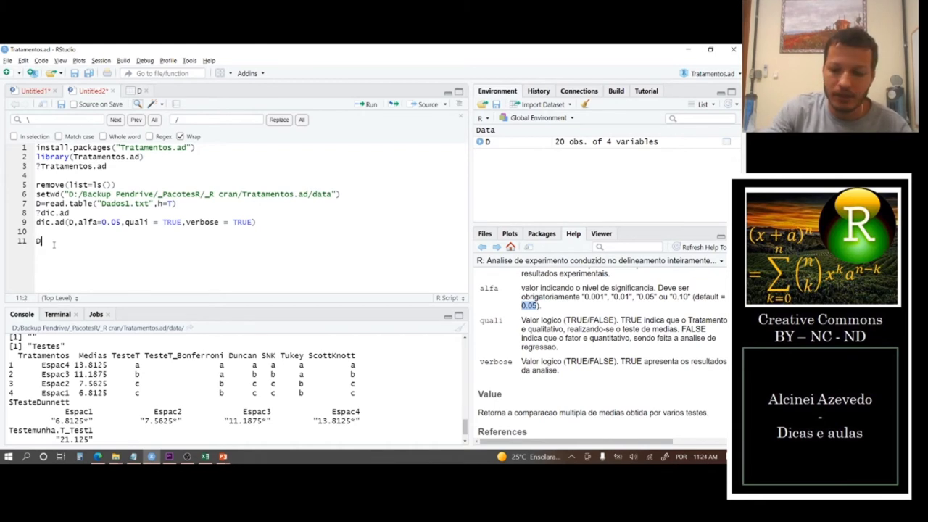
type("D2=read.ta")
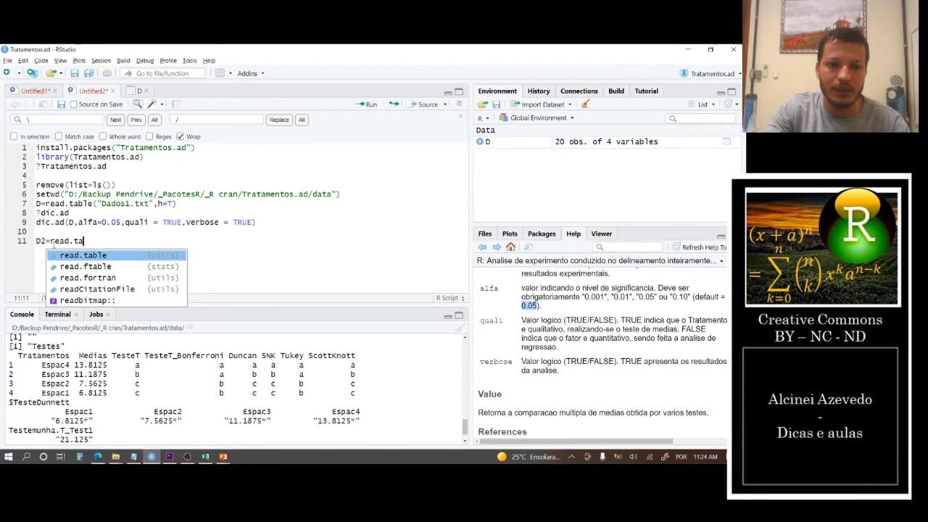
key("Tab")
type("\"")
key("Down")
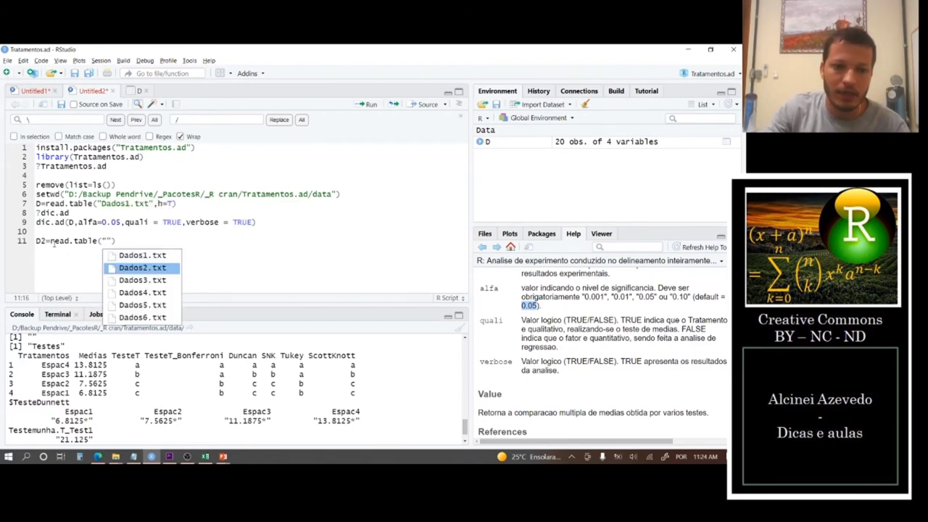
key("Return")
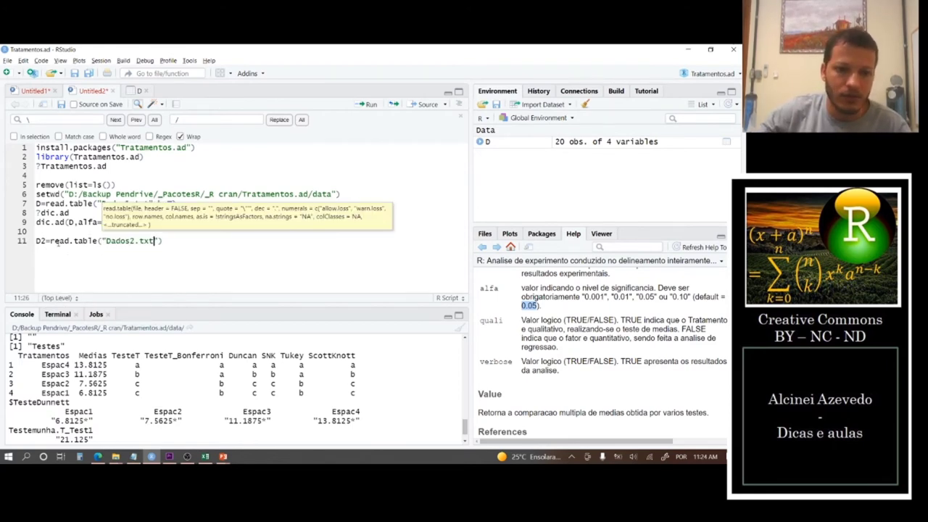
type(",")
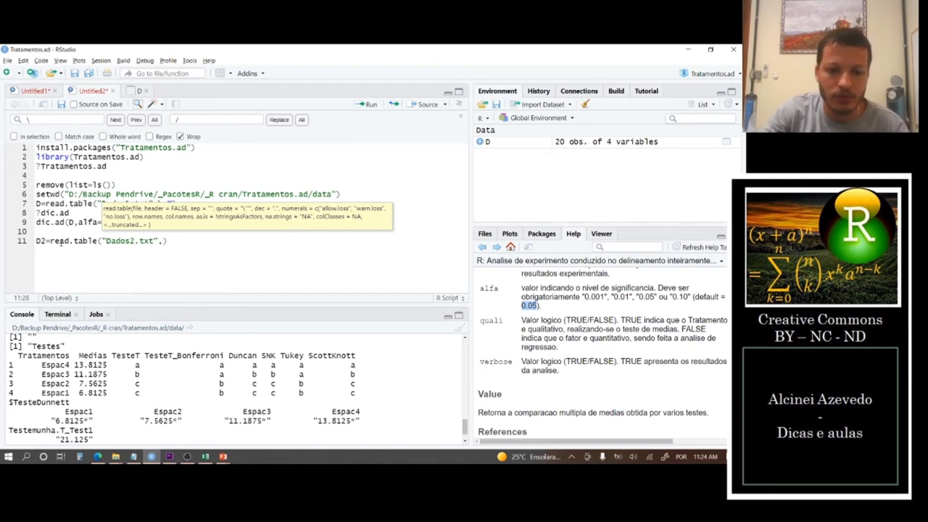
type("h=T")
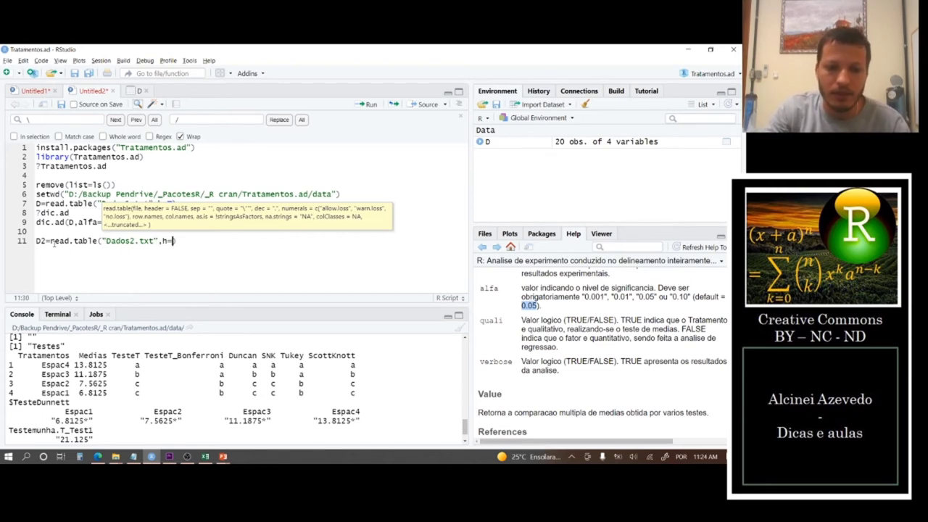
key("ctrl+Return")
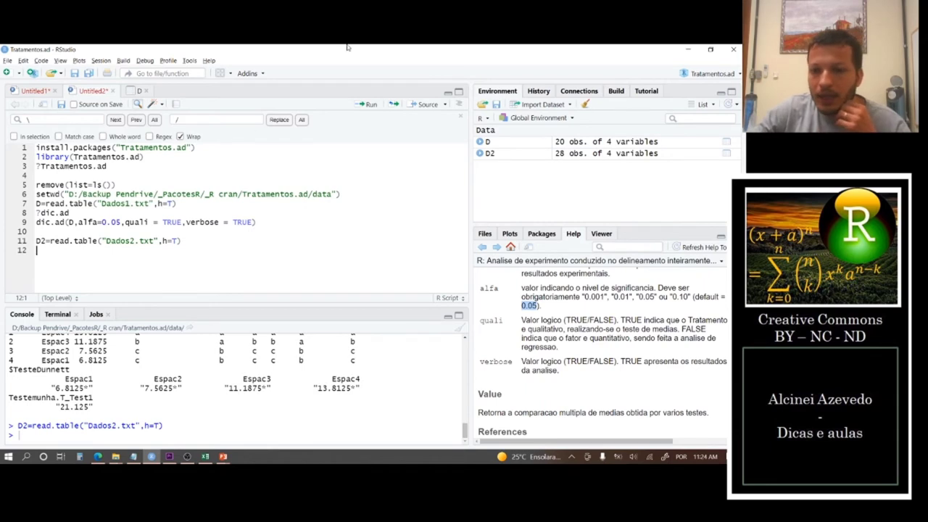
Step: View the D2 dataset and examine how the Test and Dose columns are filled for the doses and the control treatments
left_click(604, 155)
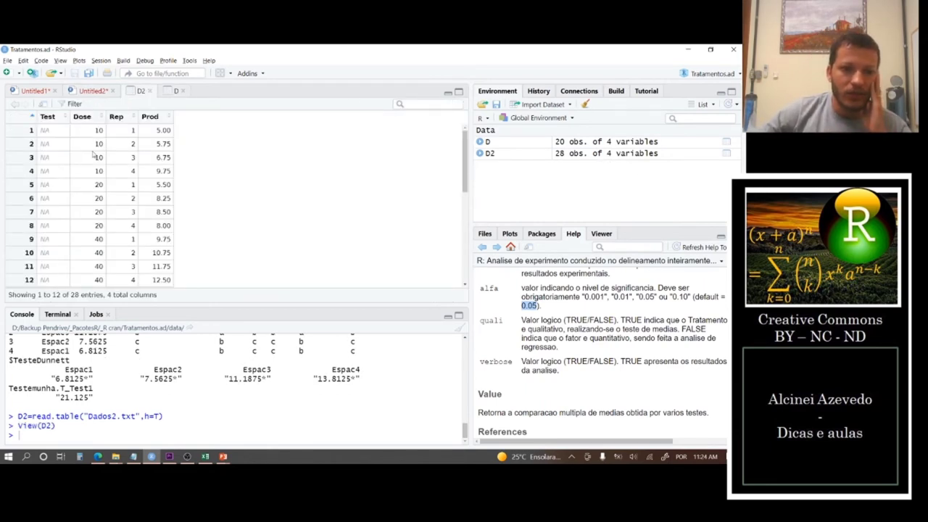
scroll(97, 230, "down", 1)
scroll(97, 231, "down", 2)
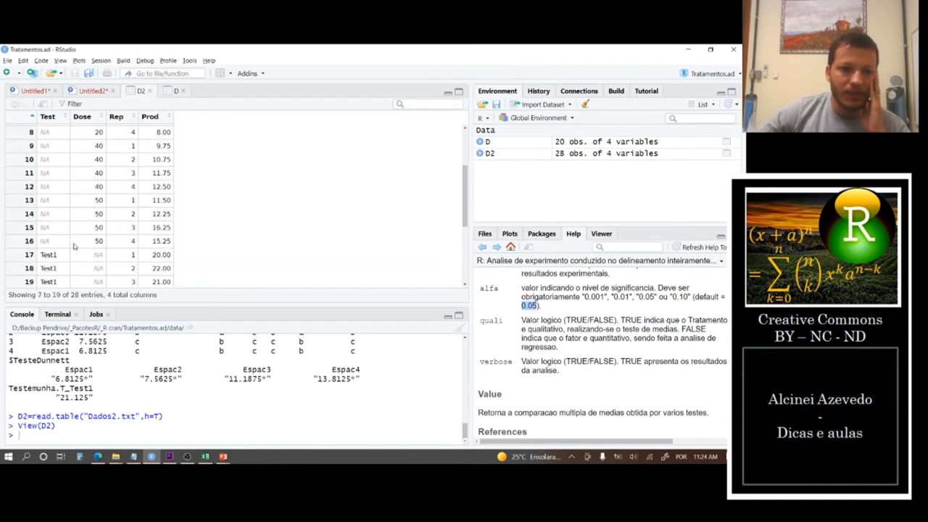
scroll(74, 248, "down", 4)
scroll(73, 247, "up", 4)
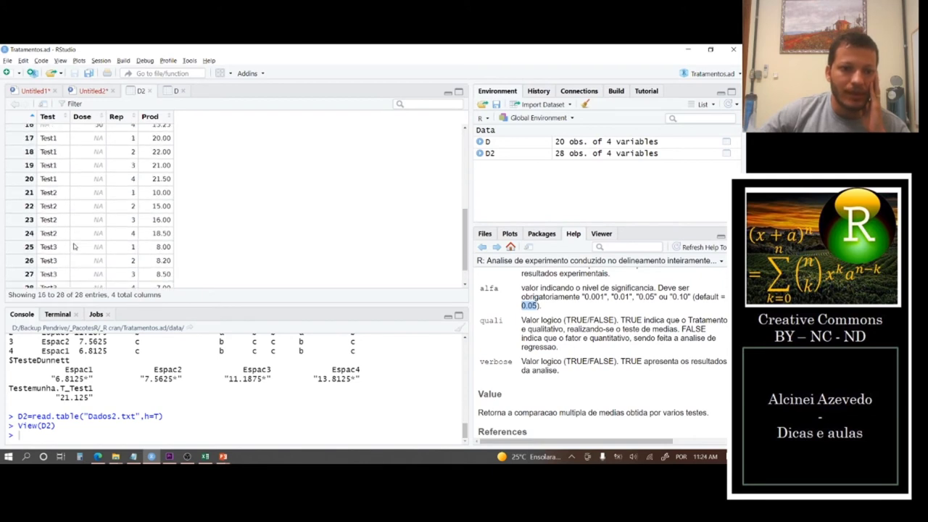
scroll(73, 247, "down", 3)
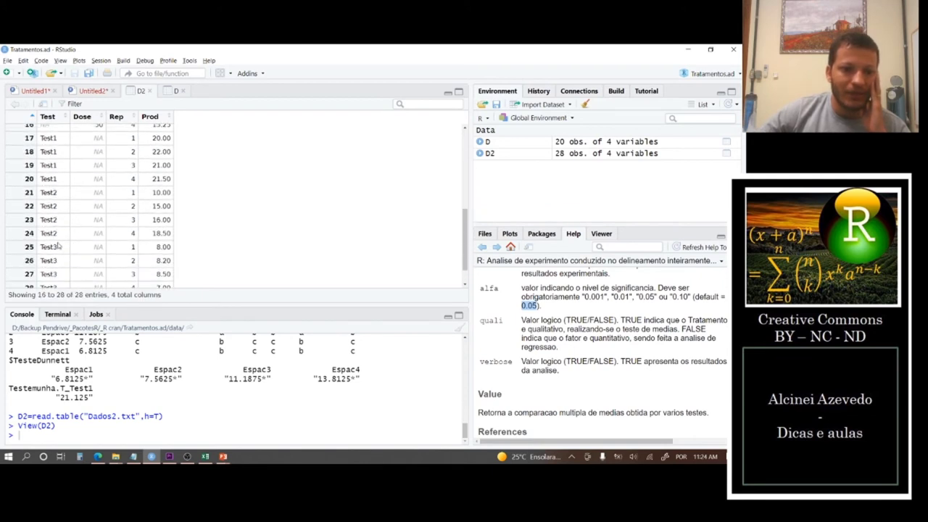
scroll(60, 273, "up", 4)
scroll(60, 273, "down", 4)
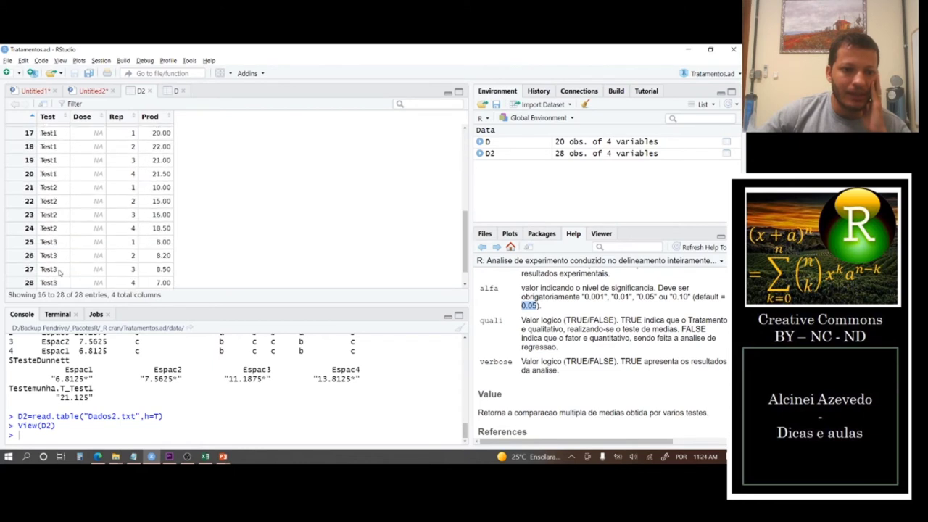
scroll(70, 182, "up", 1)
left_click_drag(85, 179, 86, 264)
scroll(96, 189, "up", 4)
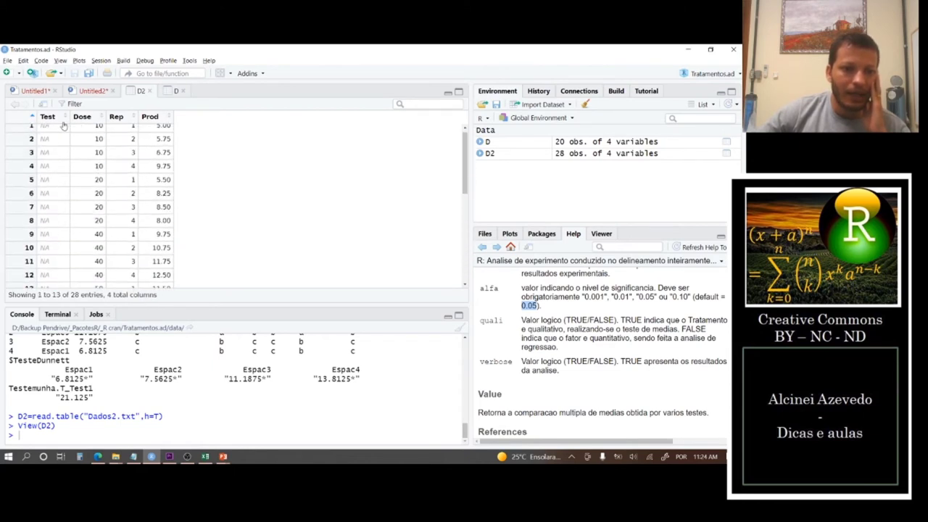
scroll(45, 151, "up", 1)
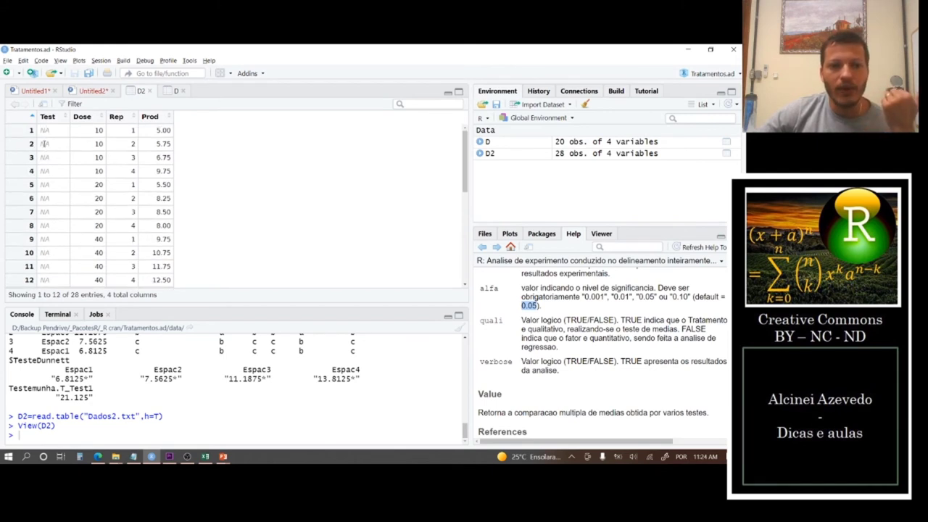
scroll(102, 246, "down", 5)
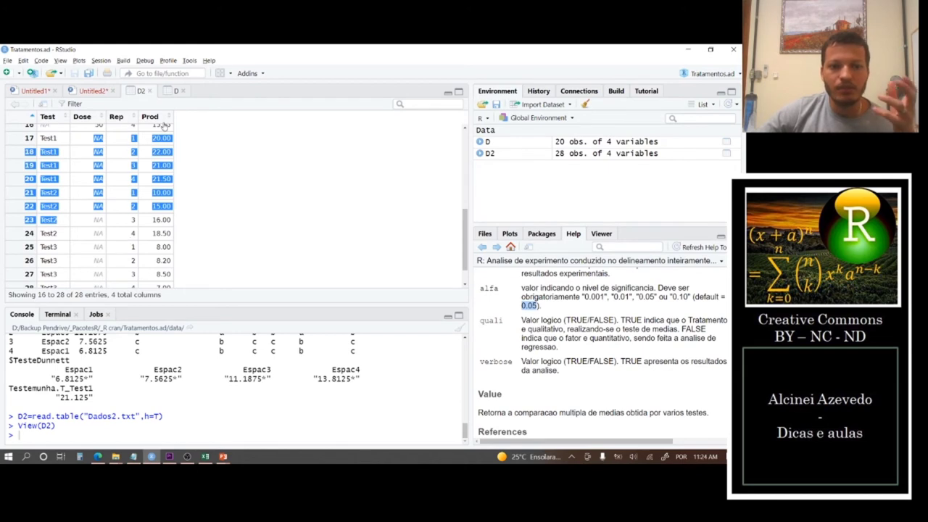
Step: Copy the dic.ad call below the D2 line, set its data to D2 and quali to FALSE, and run it
left_click(81, 91)
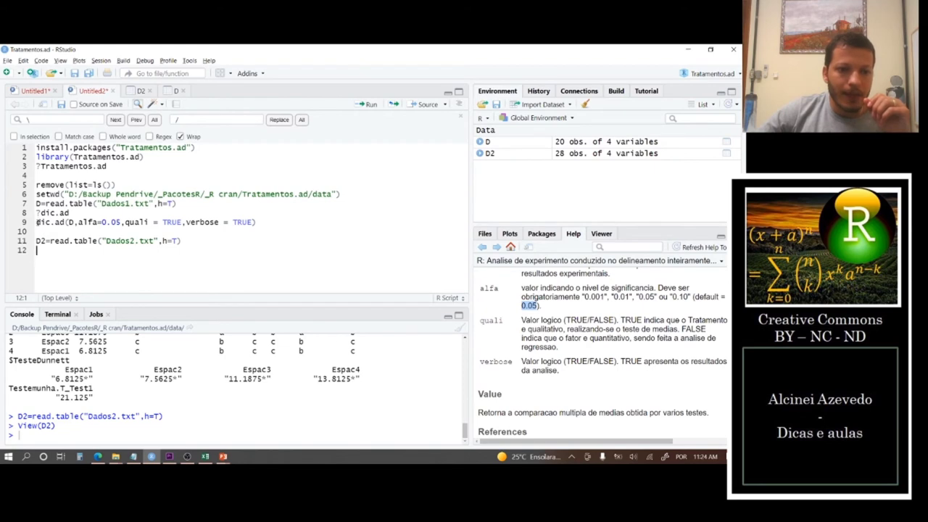
left_click_drag(37, 222, 36, 231)
key("ctrl+c")
left_click(46, 247)
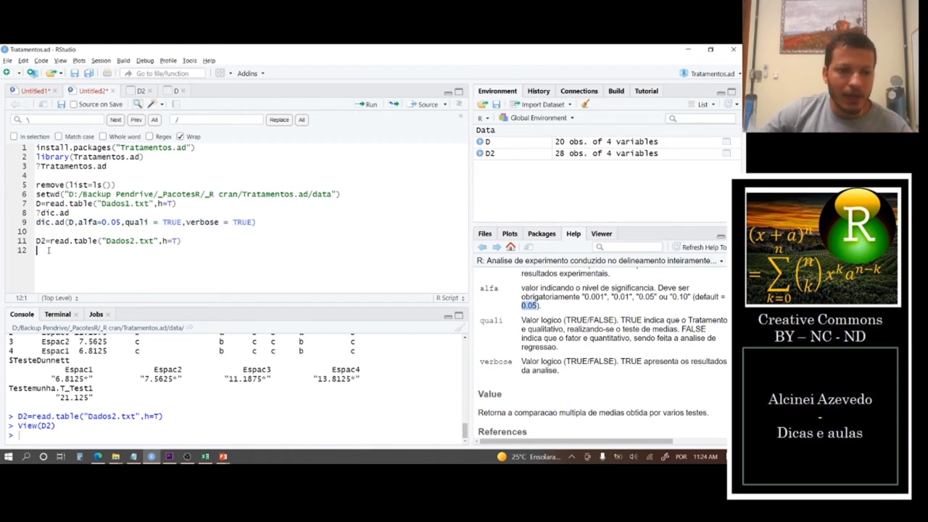
key("ctrl+v")
left_click(74, 250)
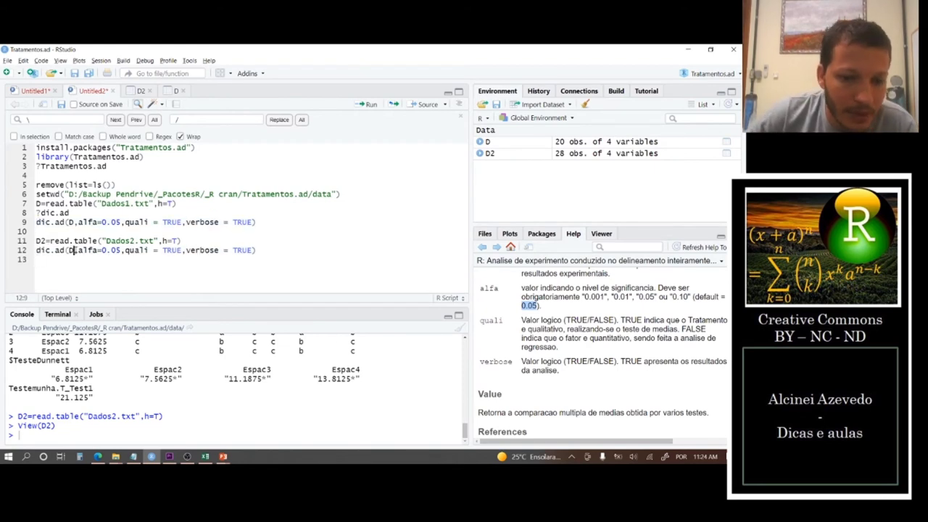
type("2")
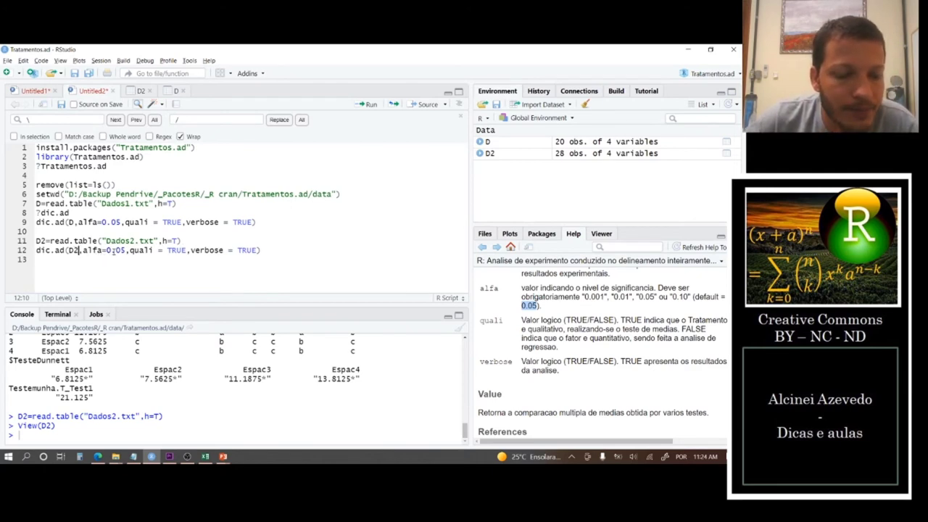
double_click(176, 251)
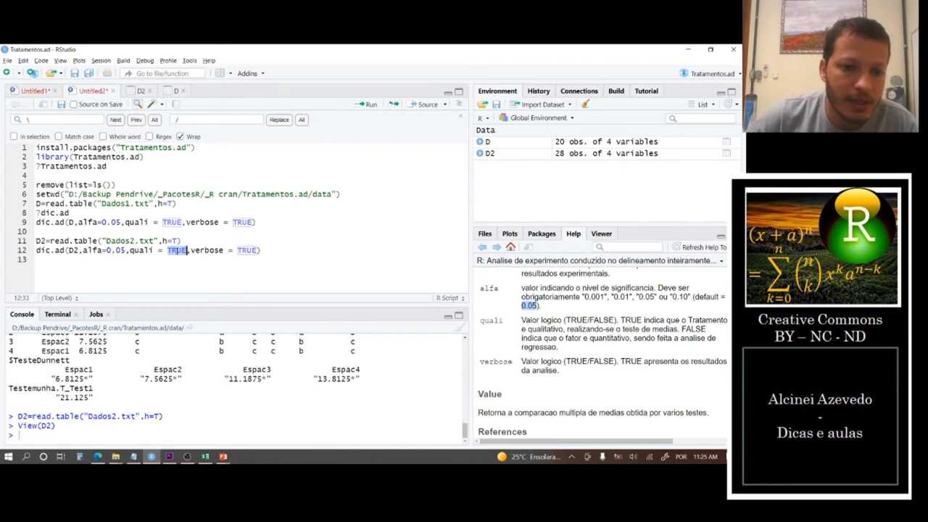
type("FALSE")
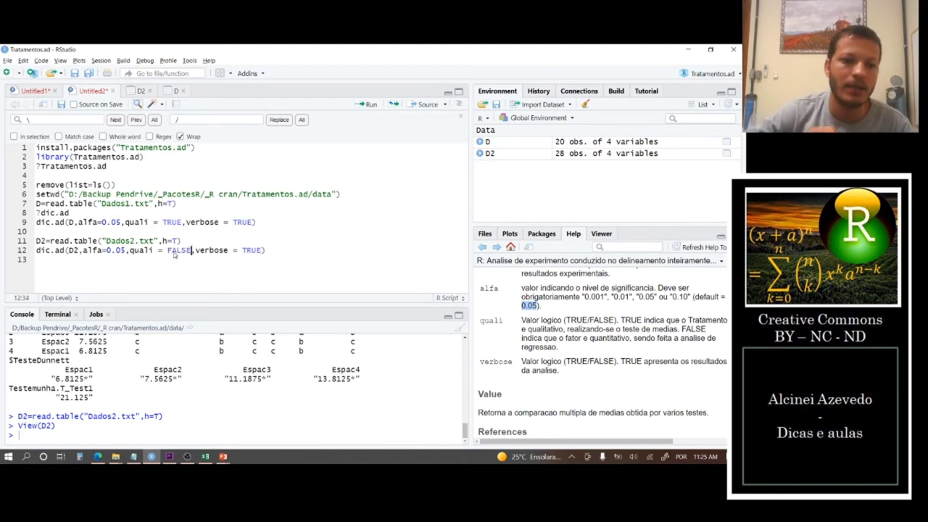
key("ctrl+Return")
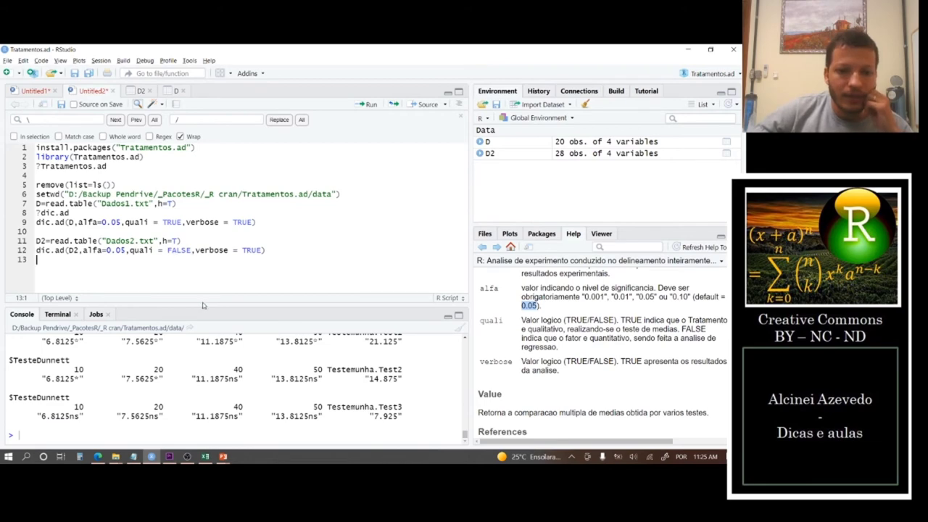
Step: Enlarge the console and examine the Trat, Comum and Testemunha rows of the D2 analysis of variance
left_click_drag(202, 304, 203, 215)
scroll(212, 337, "up", 5)
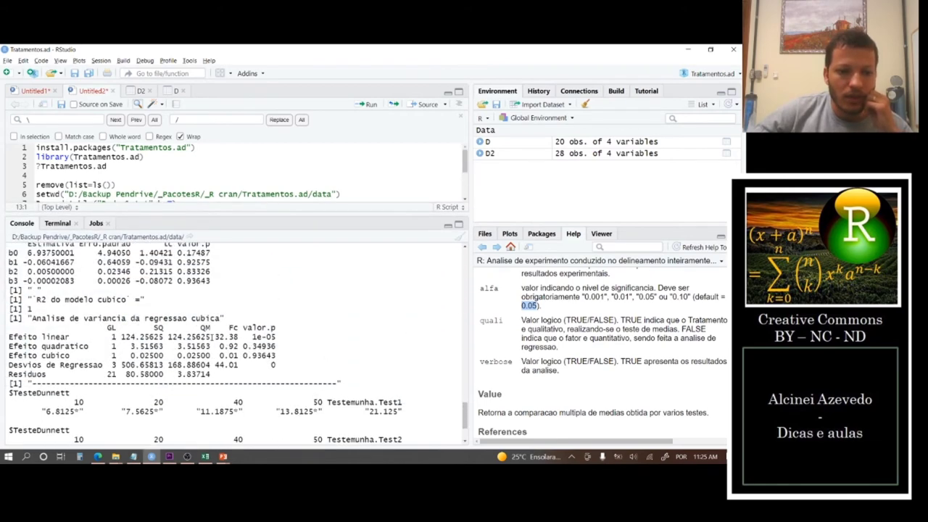
scroll(212, 337, "up", 10)
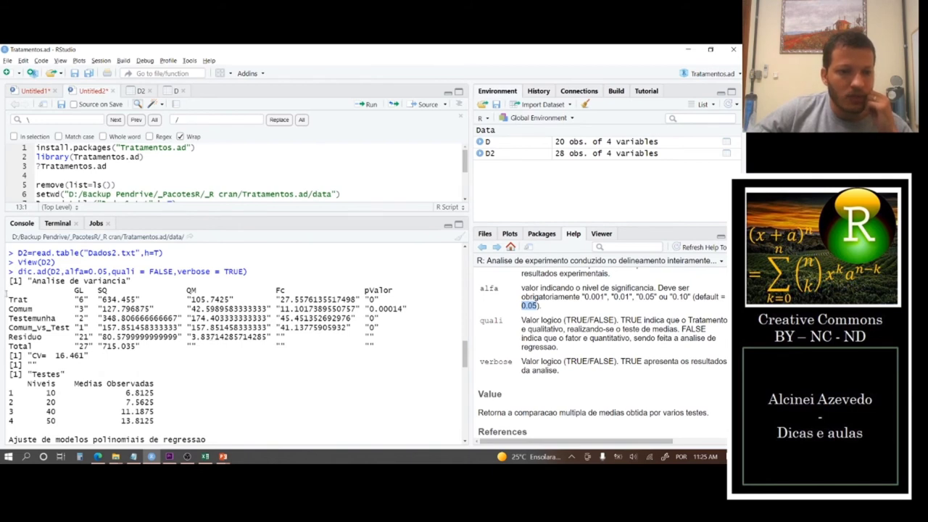
left_click_drag(9, 300, 377, 300)
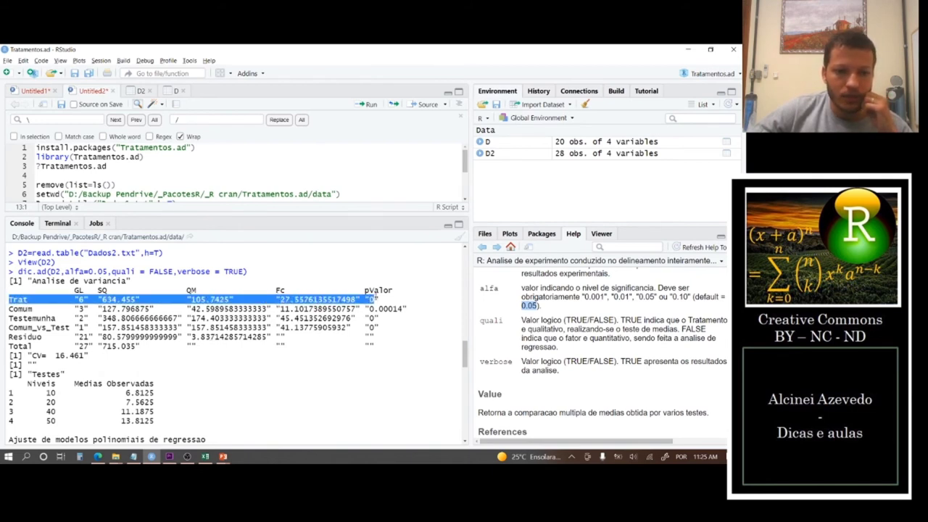
left_click_drag(9, 309, 358, 309)
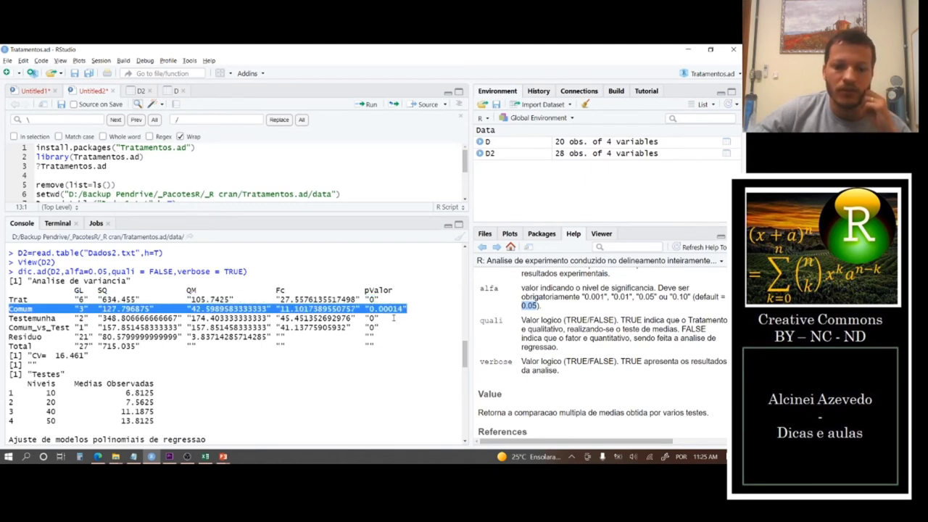
left_click_drag(392, 317, 8, 319)
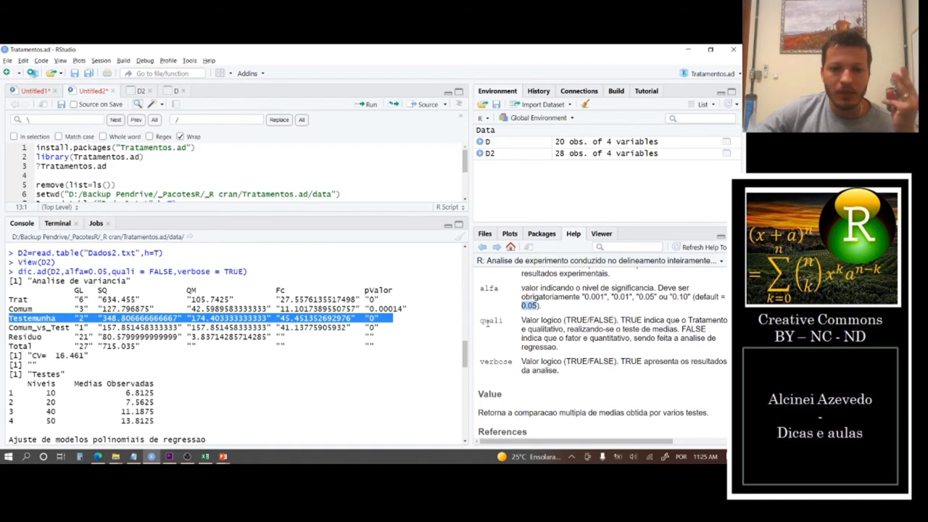
left_click(371, 319)
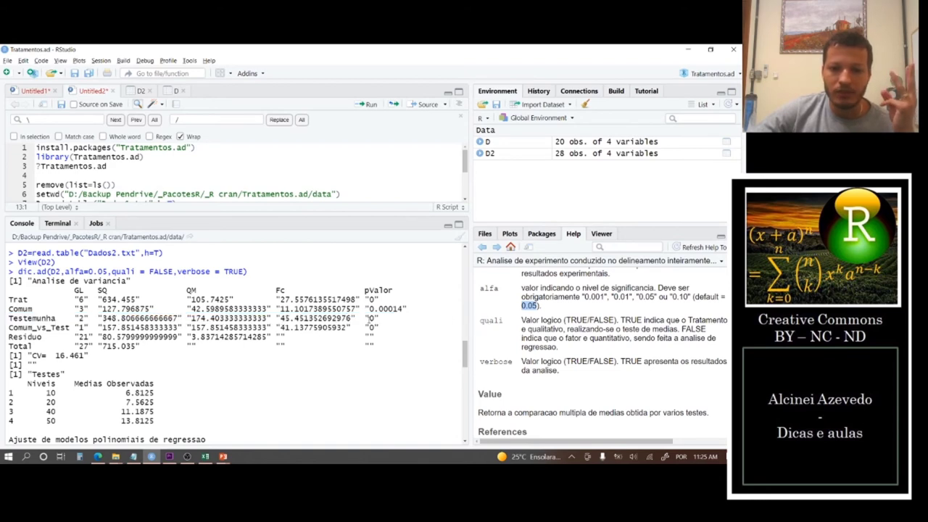
double_click(371, 319)
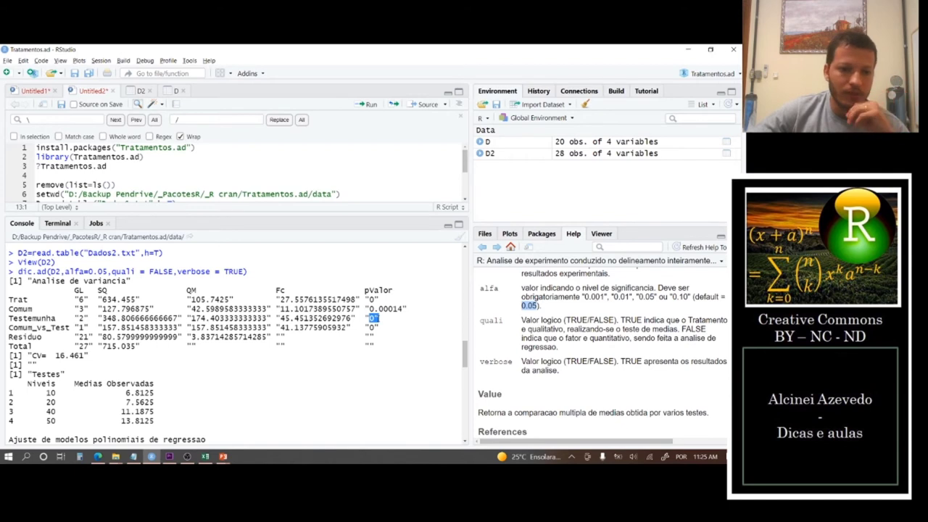
Step: Examine the p-value of the Comum_vs_Test row in the D2 analysis of variance
left_click_drag(383, 328, 365, 328)
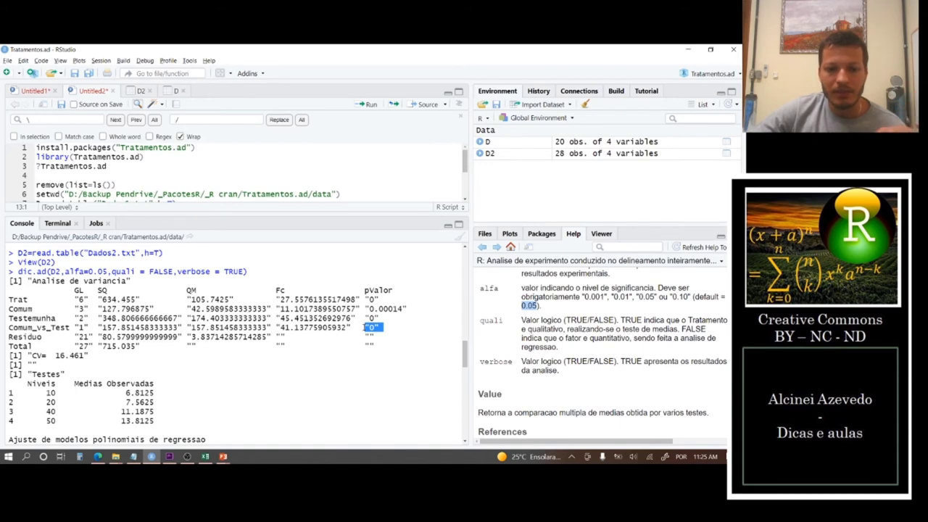
left_click(367, 328)
left_click_drag(379, 328, 365, 328)
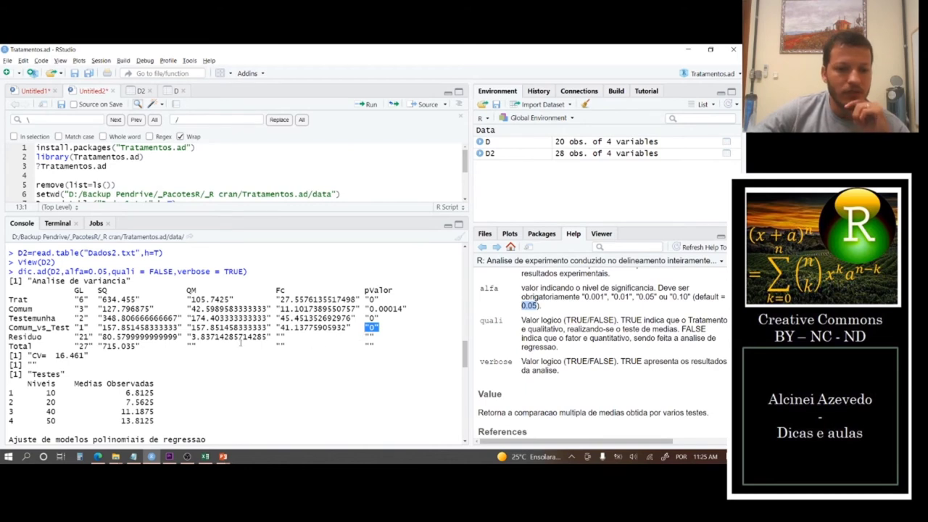
Step: Copy the four dose levels with their observed means from the console and paste them at C4 of a new Excel sheet
scroll(240, 341, "down", 2)
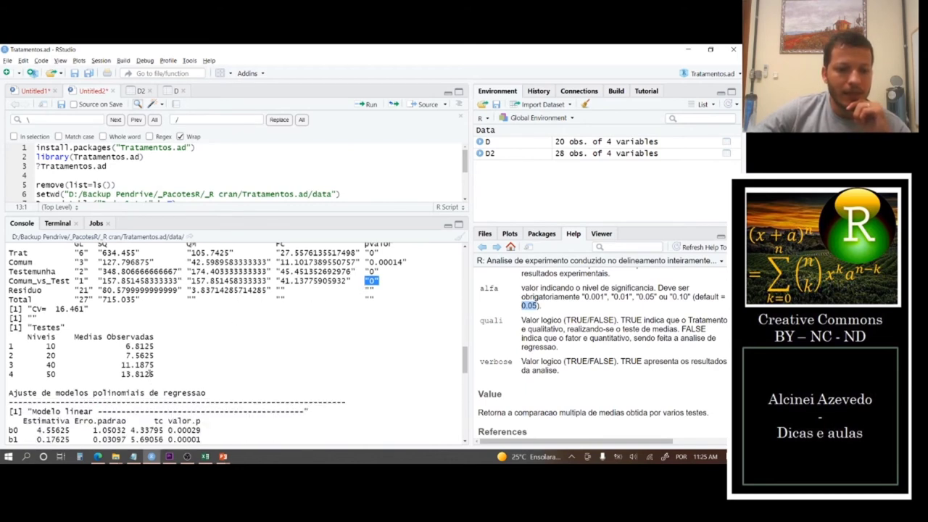
left_click_drag(155, 372, 7, 347)
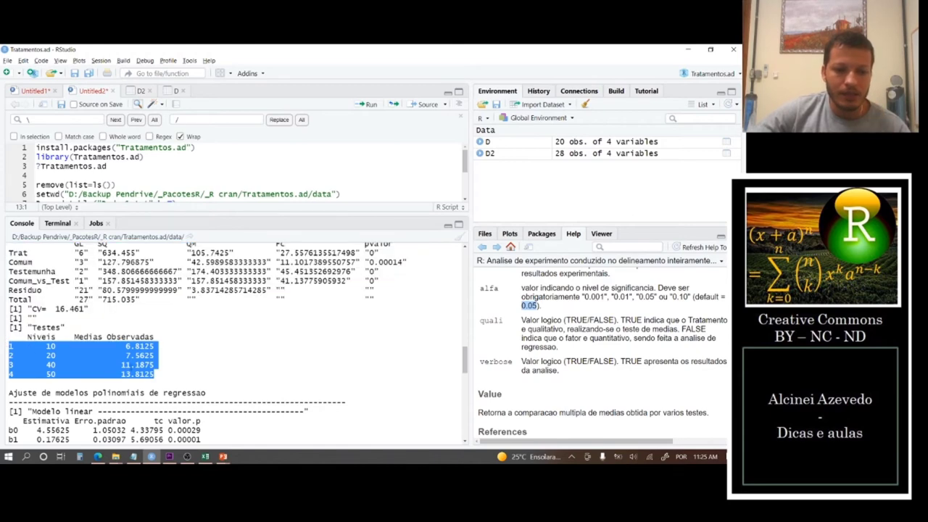
left_click(206, 456)
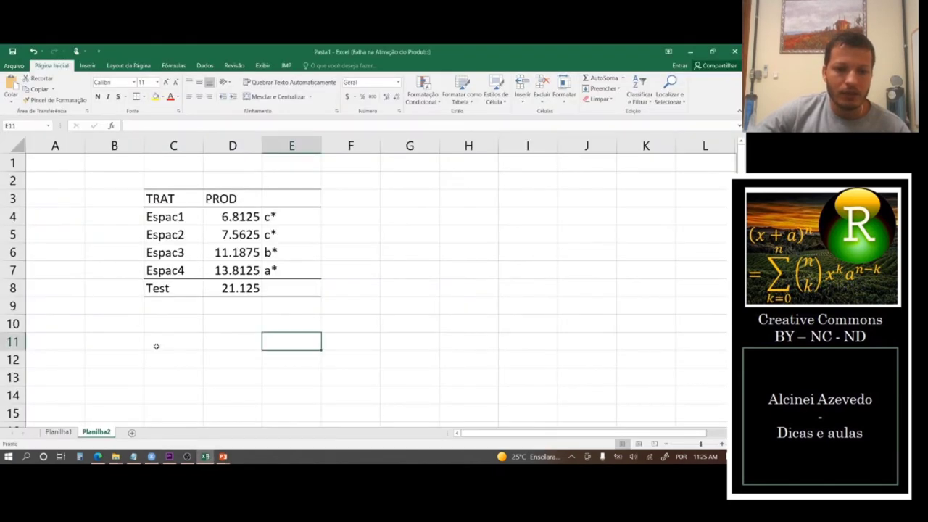
left_click(132, 432)
left_click(91, 178)
type("1     10  6.8125 2     20  7.5625 3     40 11.1875 4     50 13.8125")
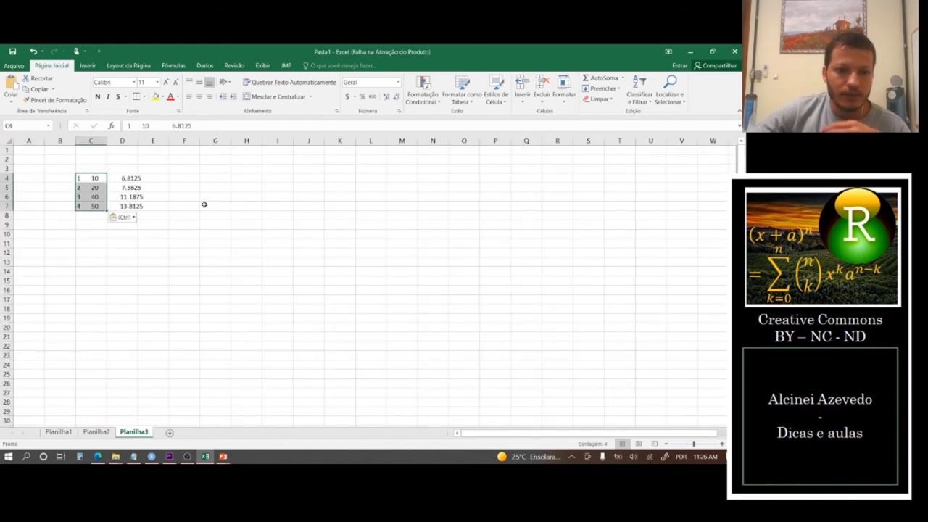
Step: Split the pasted rows C4:C7 into separate columns with the fixed-width text-to-columns conversion
left_click(206, 65)
left_click(390, 91)
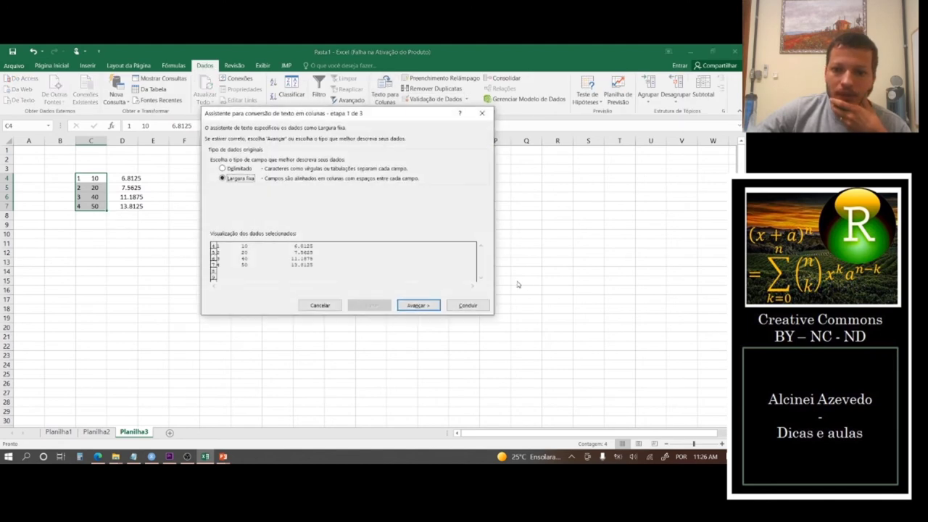
left_click(406, 307)
left_click(468, 306)
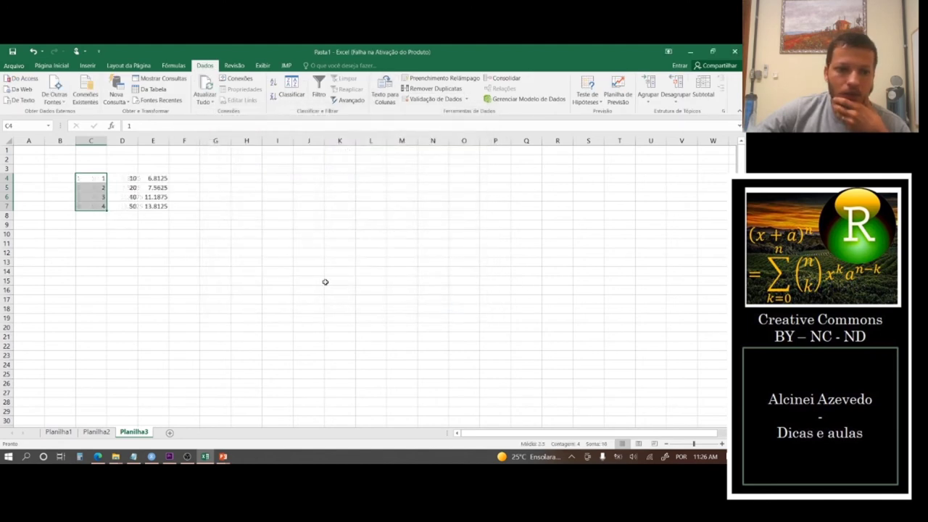
Step: Insert a scatter chart with markers only from the doses and means in D4:E7
left_click_drag(122, 179, 169, 209)
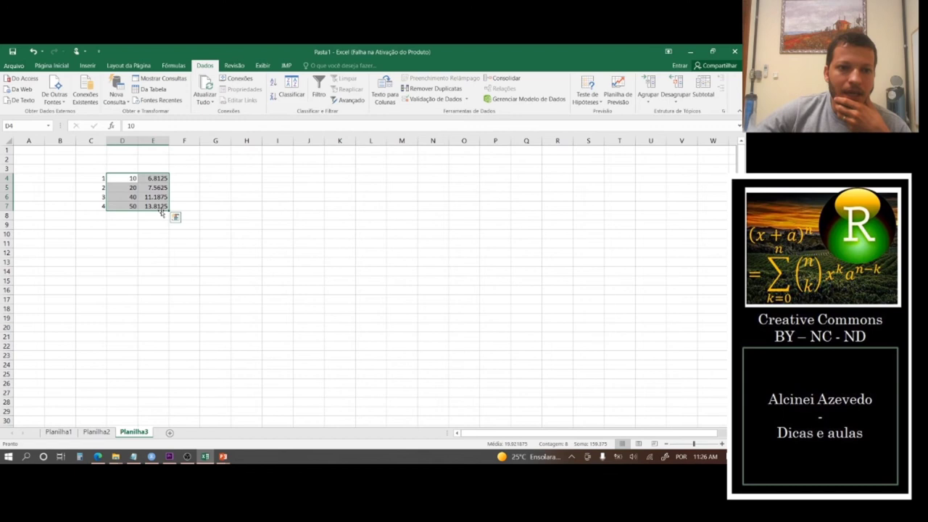
left_click(93, 65)
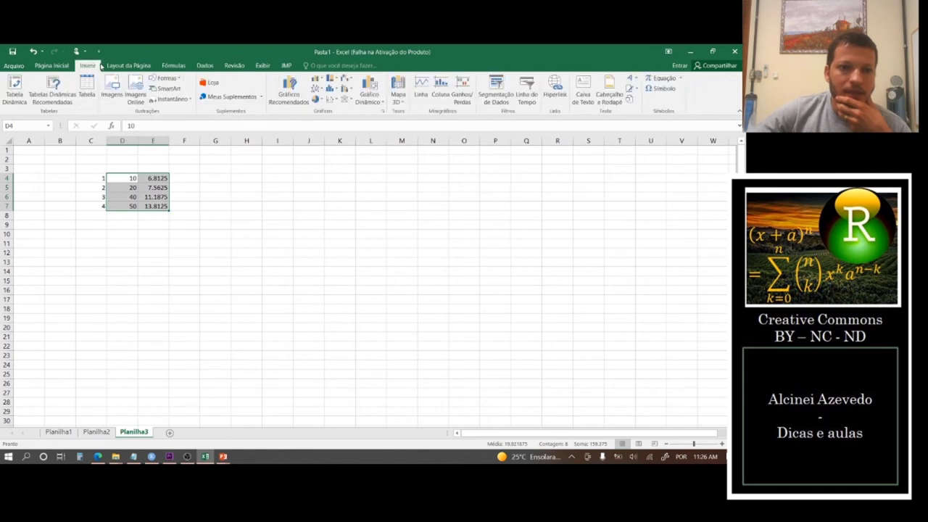
left_click(327, 103)
left_click(337, 128)
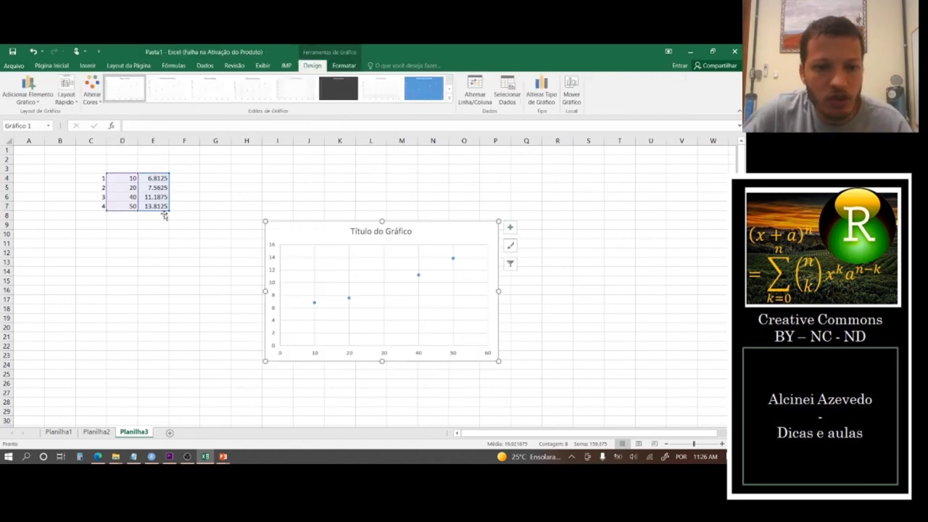
right_click(419, 275)
left_click(269, 285)
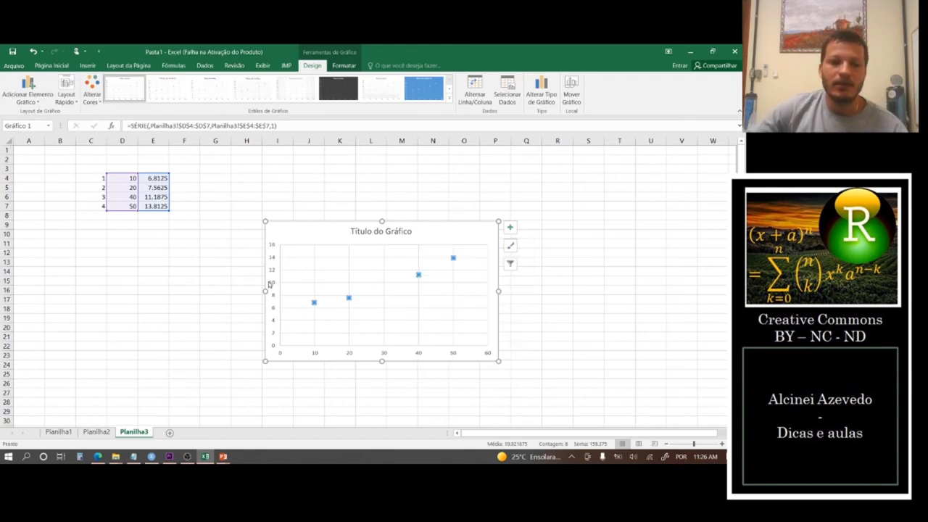
Step: Switch to RStudio and then to the browser, and look through the experimental statistics playlist for the regression analysis lessons
key("alt+Tab")
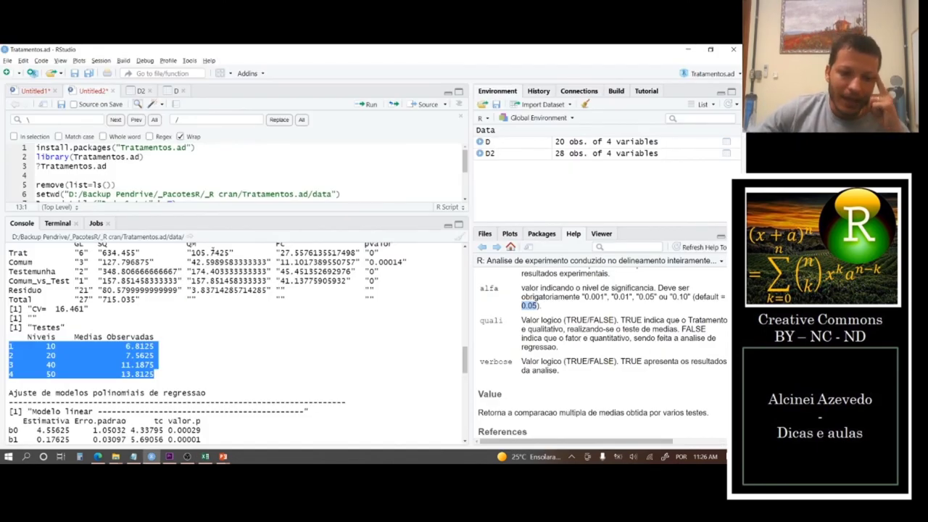
scroll(151, 319, "down", 2)
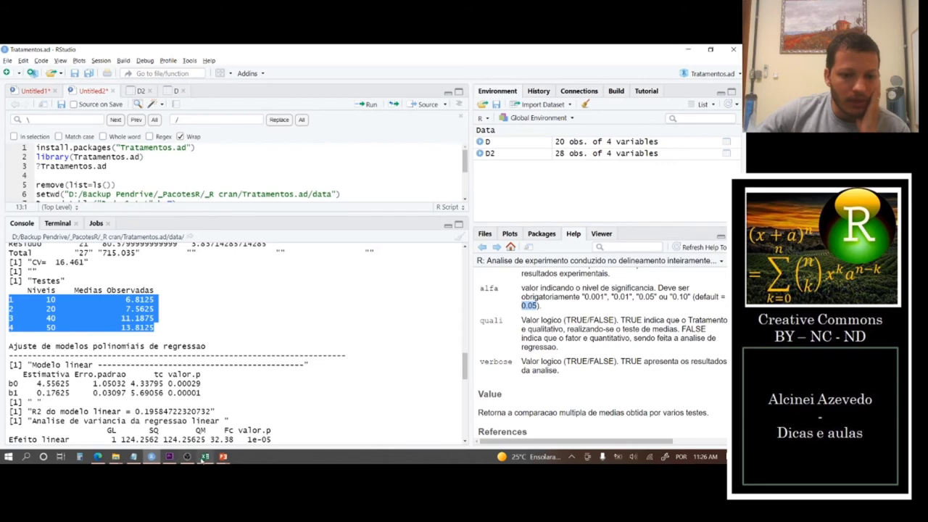
left_click(98, 456)
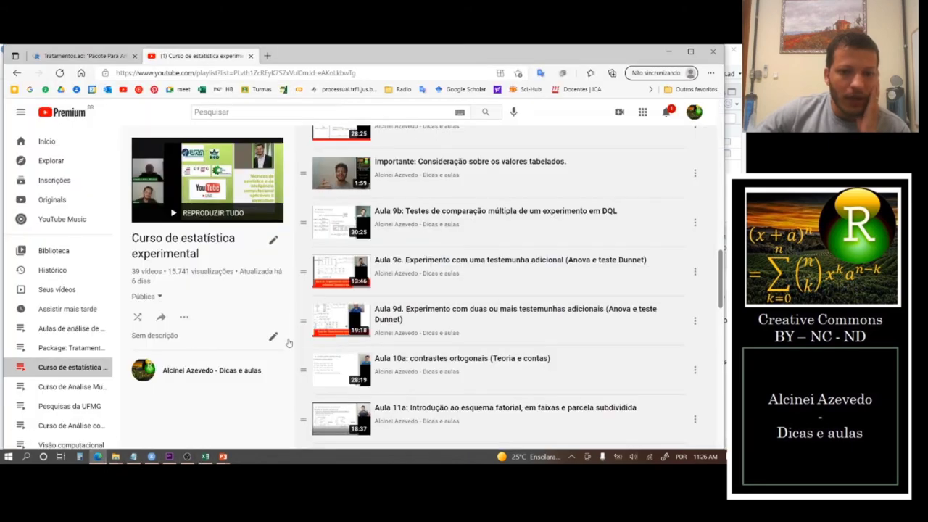
scroll(461, 320, "down", 5)
scroll(461, 320, "down", 3)
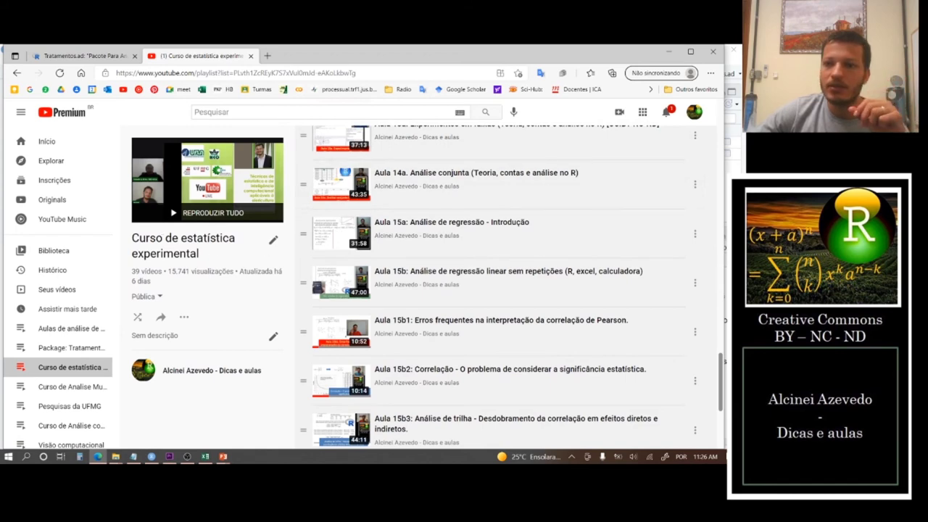
left_click(670, 53)
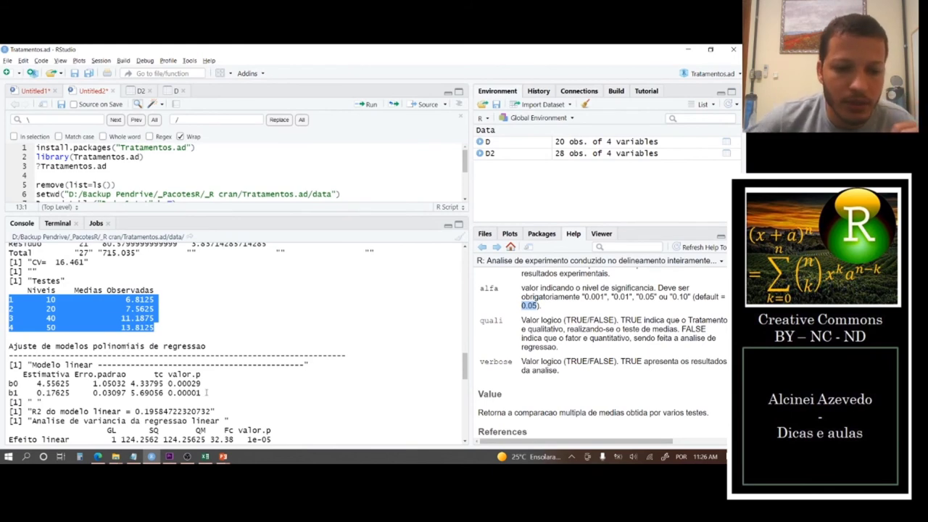
Step: Examine in the RStudio console the significance of b1 in the linear, b2 in the quadratic and b3 in the cubic model
left_click_drag(207, 392, 9, 392)
scroll(9, 392, "down", 2)
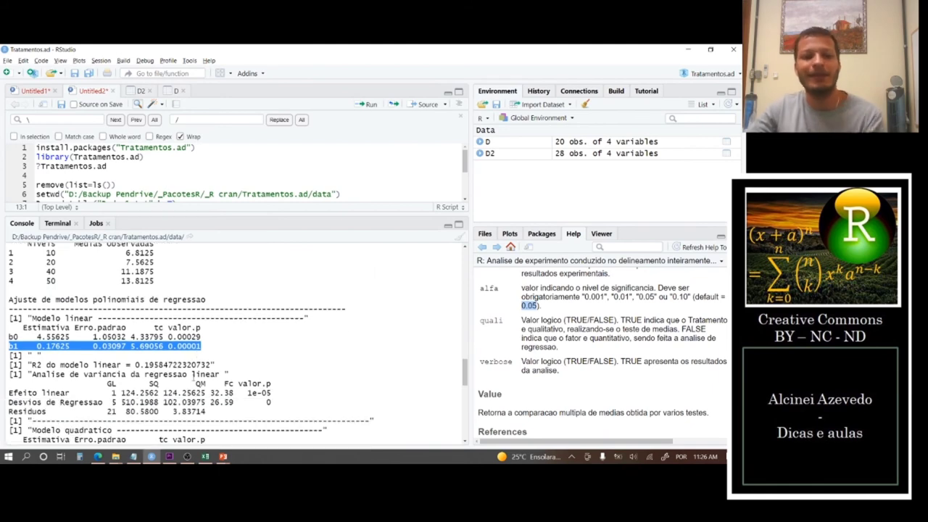
scroll(215, 374, "down", 4)
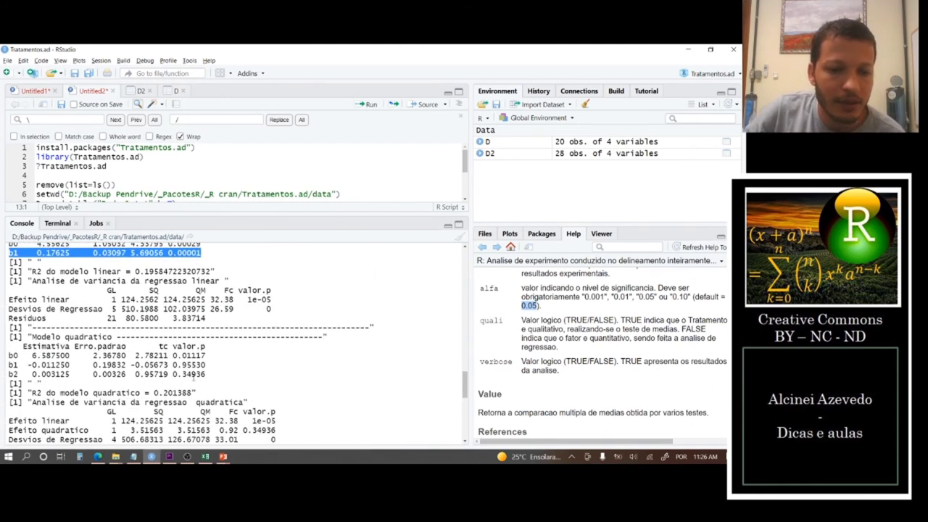
left_click_drag(215, 374, 9, 374)
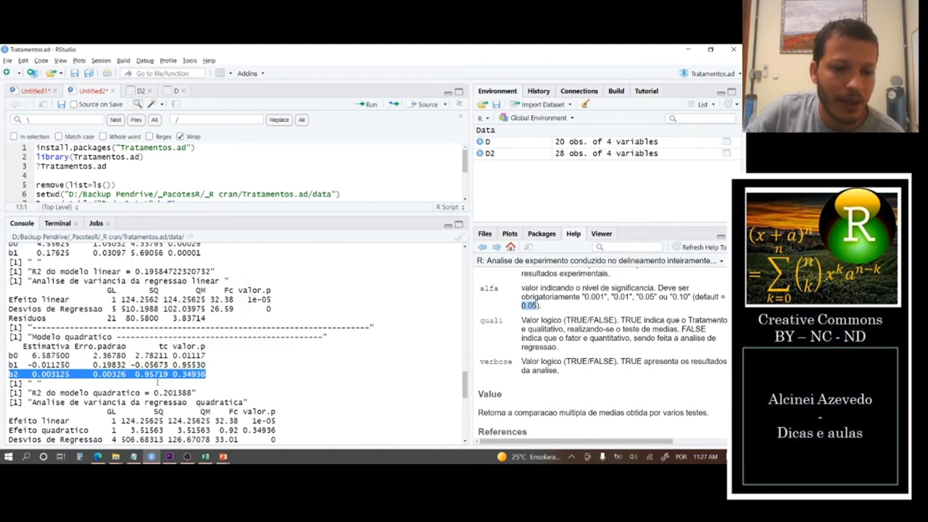
double_click(196, 374)
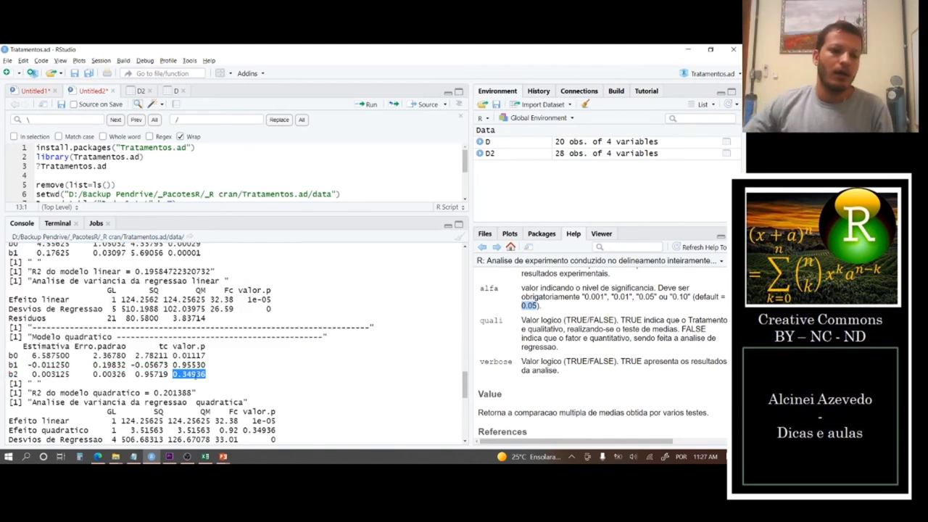
left_click(208, 375)
left_click_drag(84, 374, 10, 375)
scroll(56, 371, "down", 3)
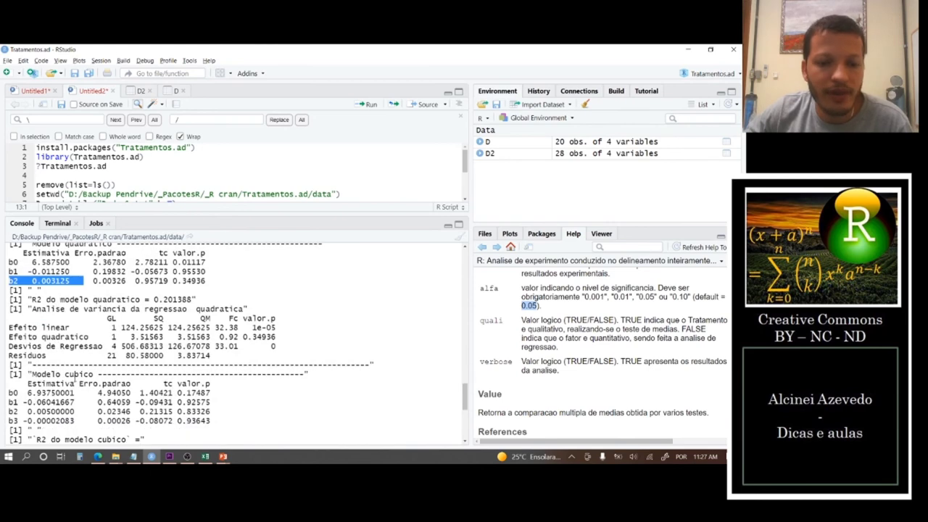
left_click_drag(209, 421, 17, 421)
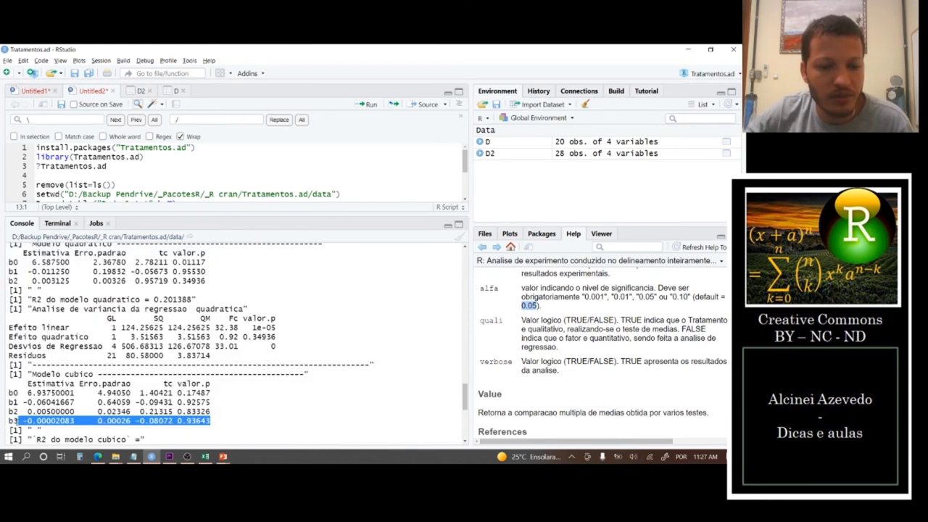
Step: Review the linear model's b1 p-value again, together with the observed dose means above it
scroll(187, 420, "up", 4)
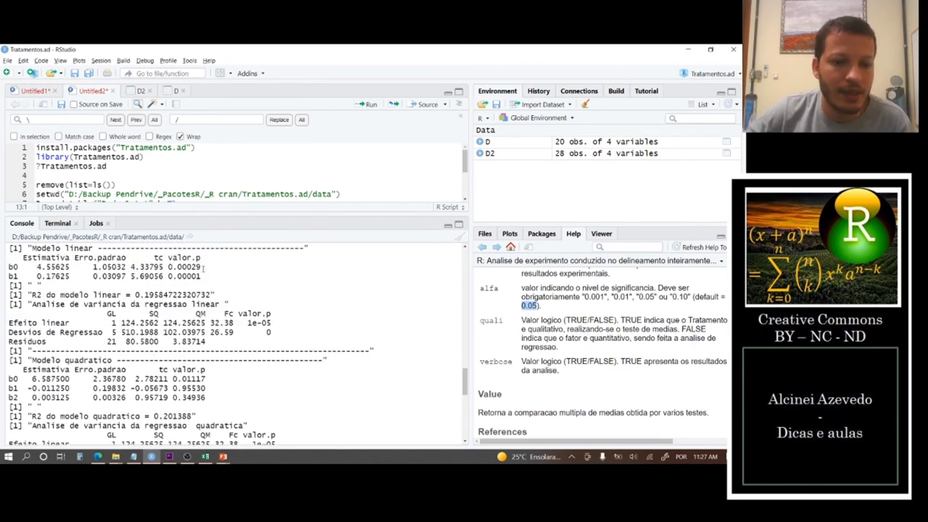
left_click_drag(206, 275, 168, 276)
scroll(168, 277, "up", 2)
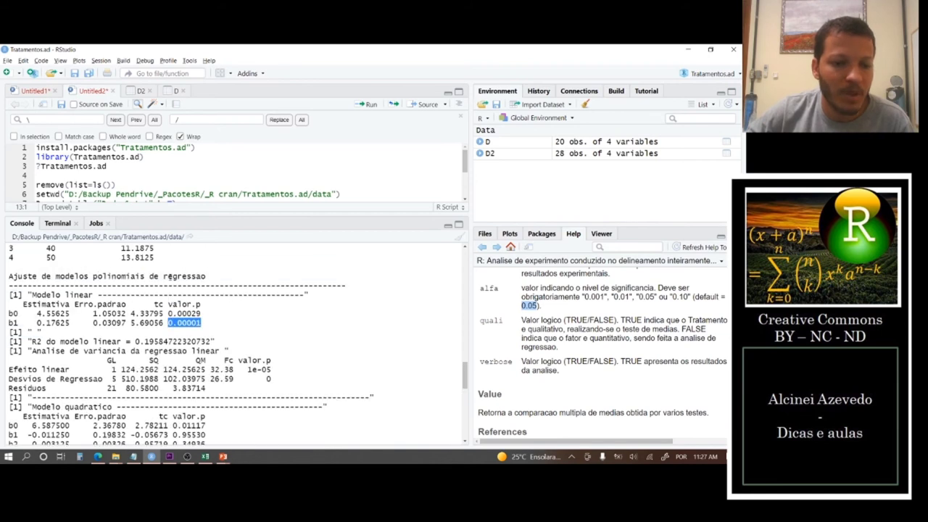
scroll(168, 277, "up", 2)
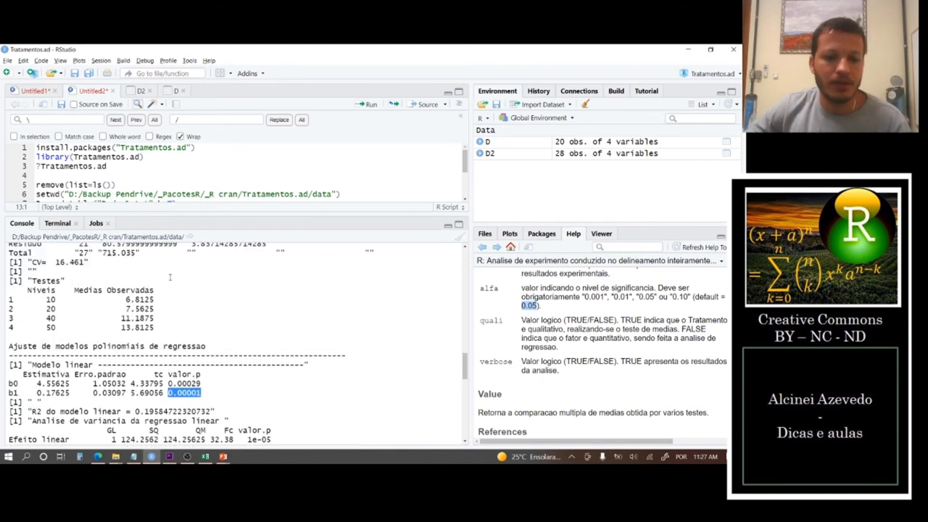
scroll(170, 277, "down", 1)
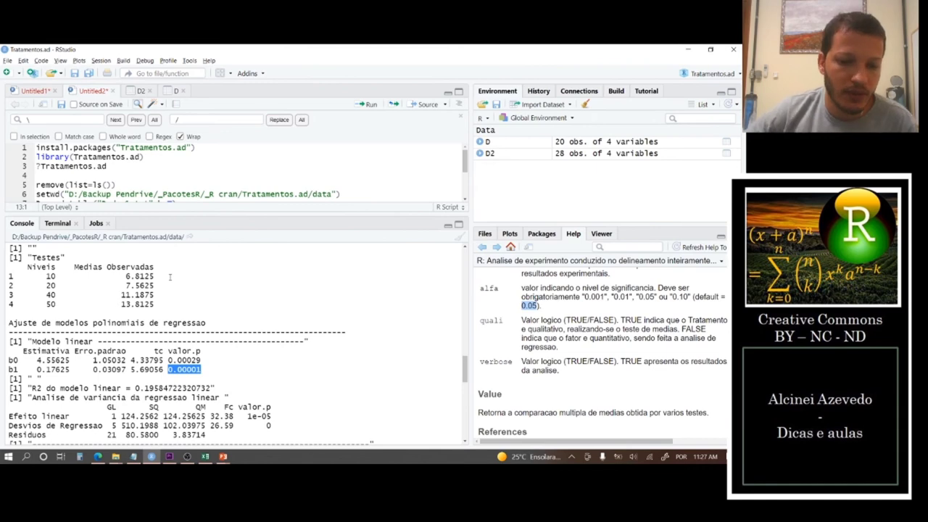
scroll(170, 277, "down", 1)
scroll(168, 278, "down", 1)
Step: Switch to Excel and add a linear trendline to the dose series, displaying its equation and R-squared value on the chart
key("alt+Tab")
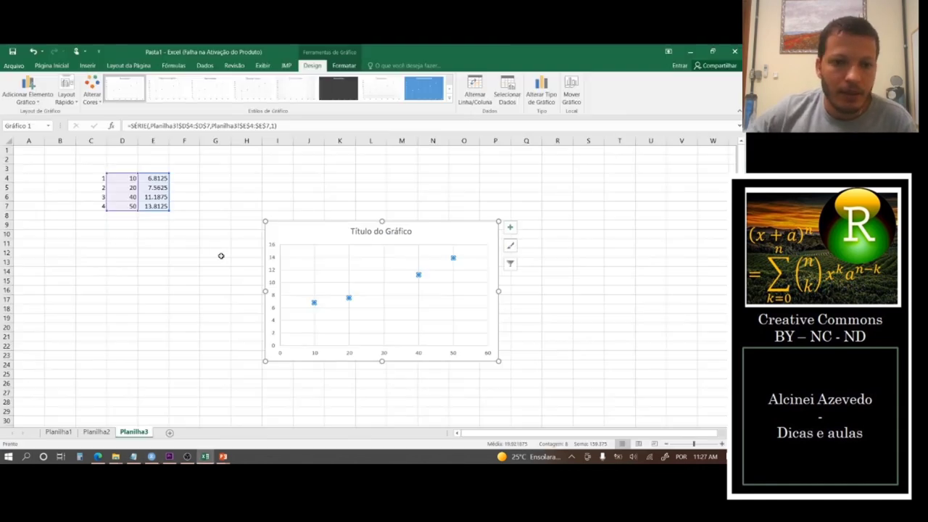
right_click(348, 298)
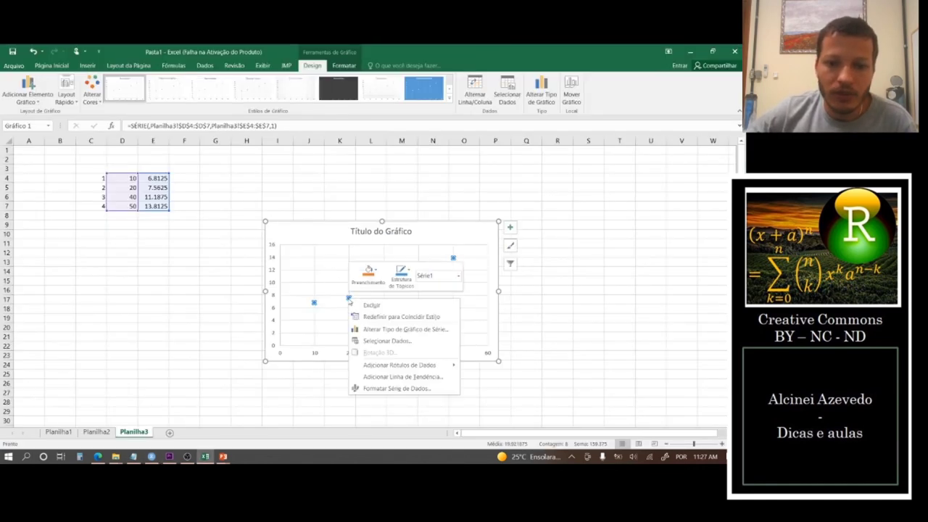
left_click(390, 377)
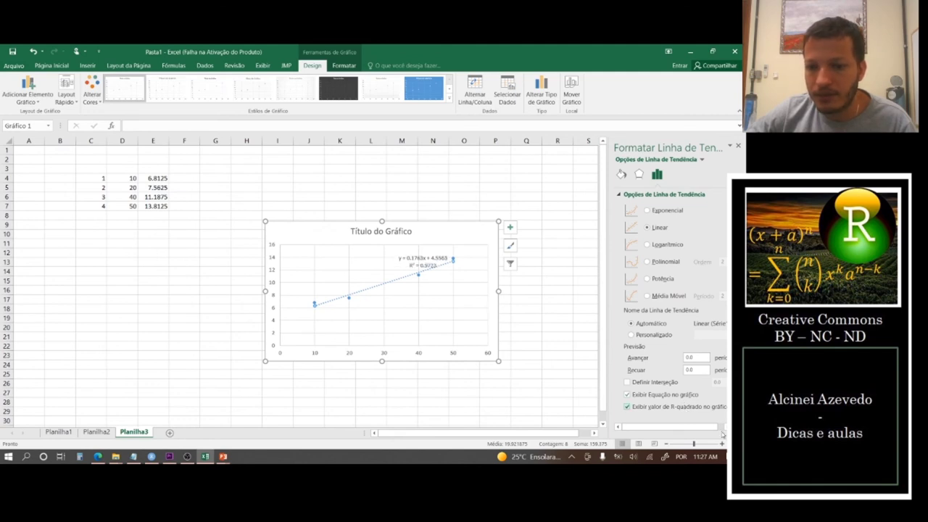
left_click(738, 146)
Step: Move the trendline equation label away from the data points, to the clear area above the line
left_click(444, 255)
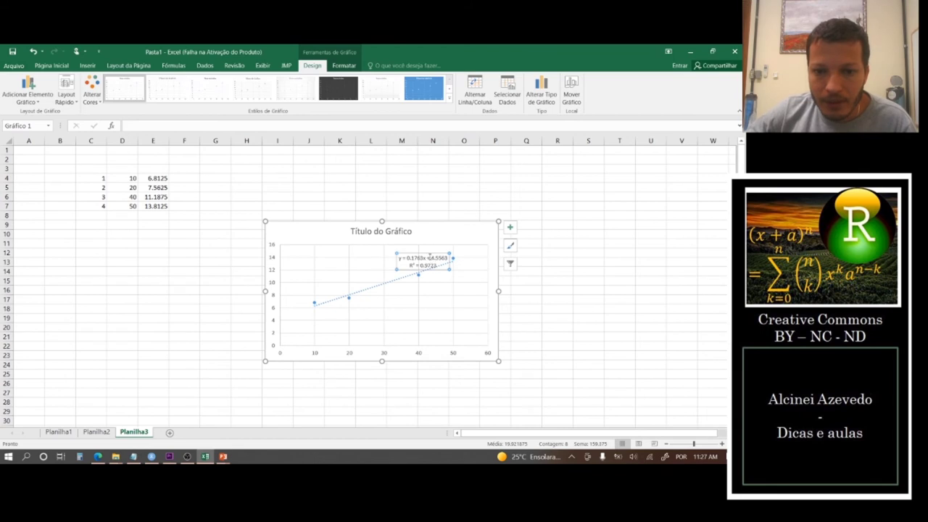
left_click(407, 262)
left_click(411, 254)
left_click_drag(408, 254, 368, 250)
Step: Check the b0 and b1 p-values in RStudio and add ** after the slope and the intercept in the Excel trendline equation label
key("alt+Tab")
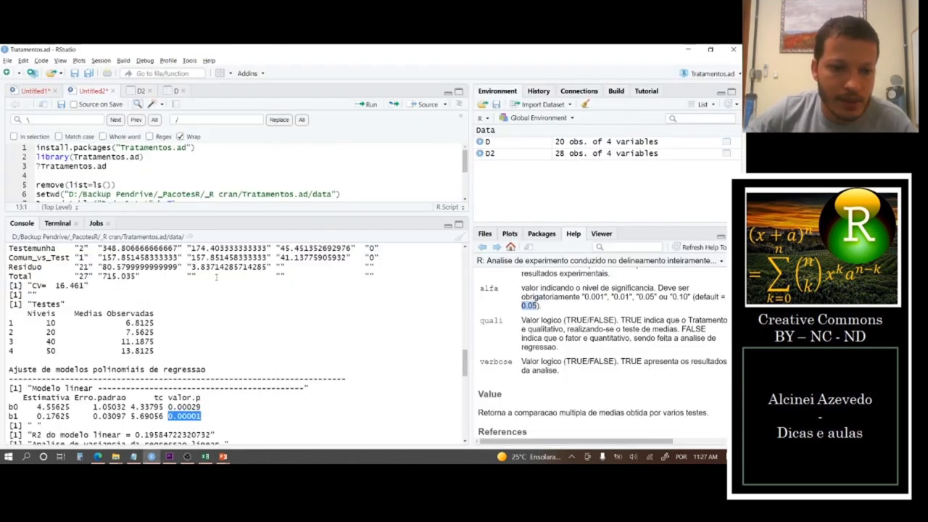
left_click_drag(59, 407, 67, 417)
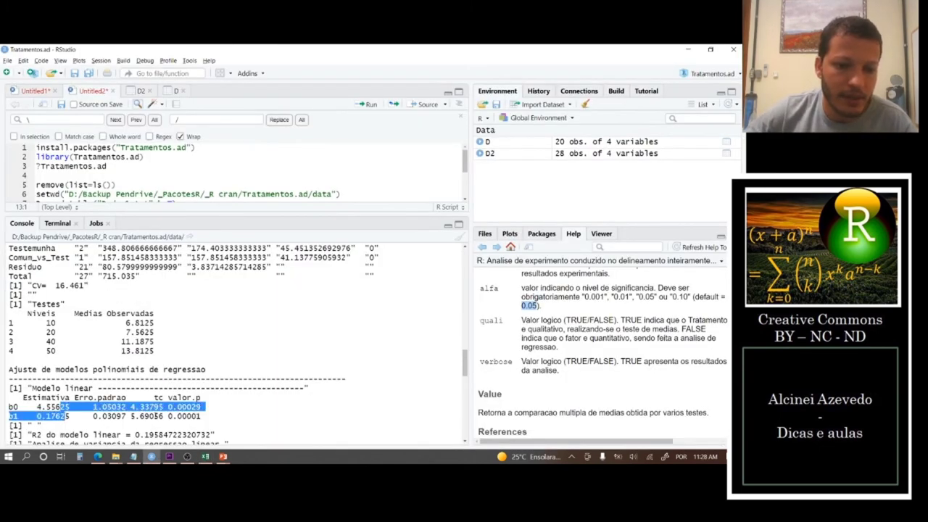
key("alt+Tab")
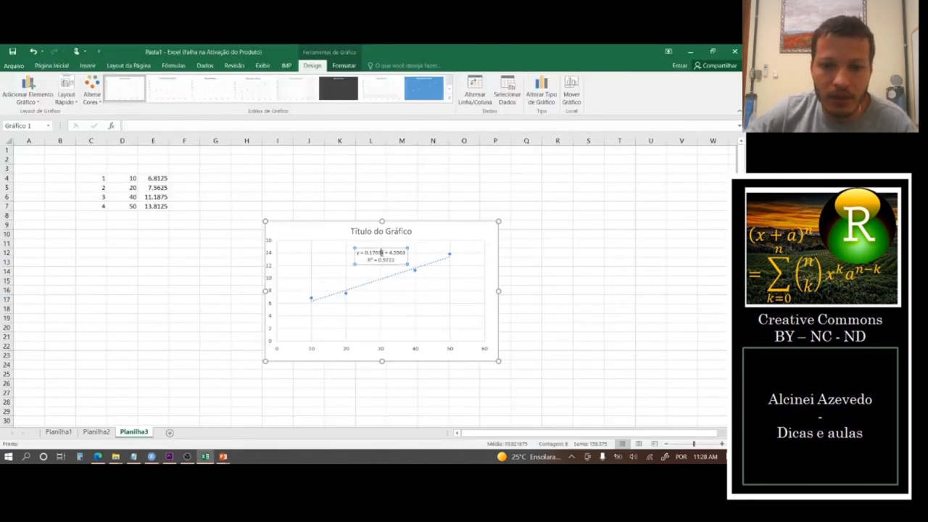
left_click(382, 252)
type("*")
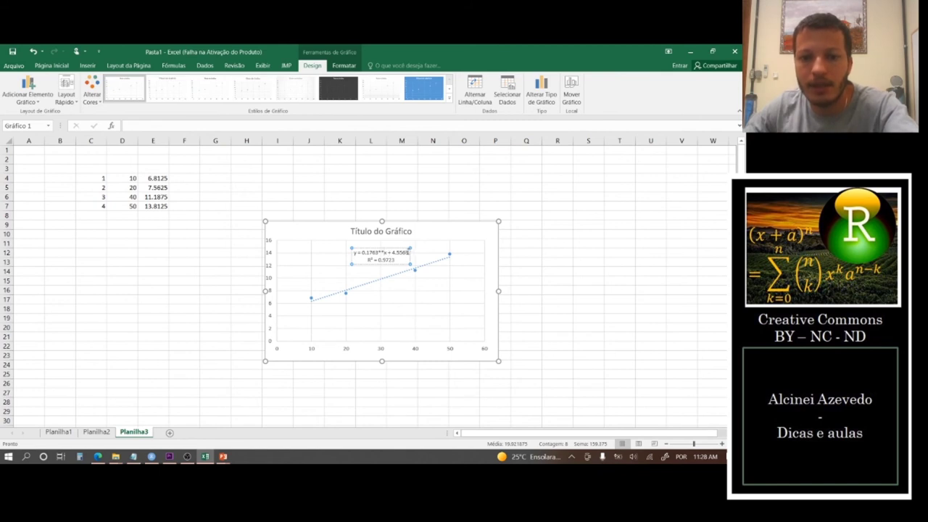
type("*")
left_click(549, 276)
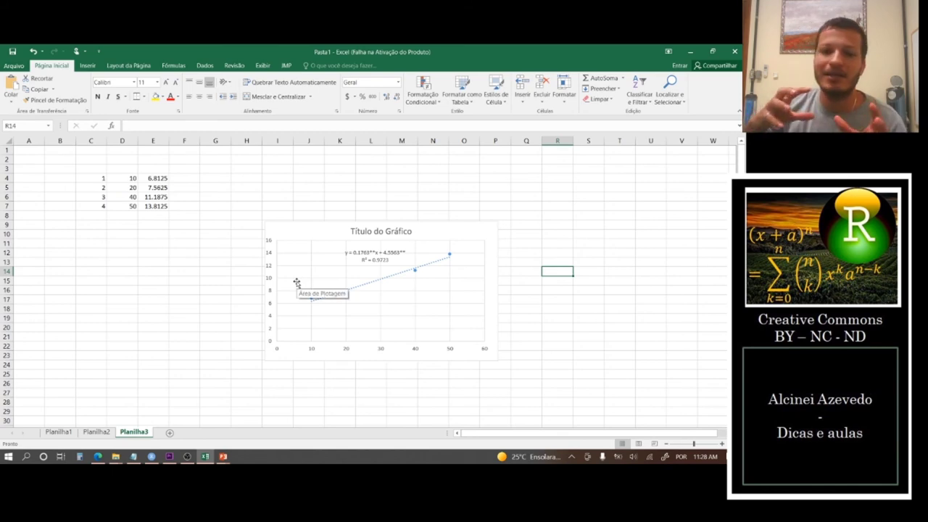
scroll(297, 282, "up", 3)
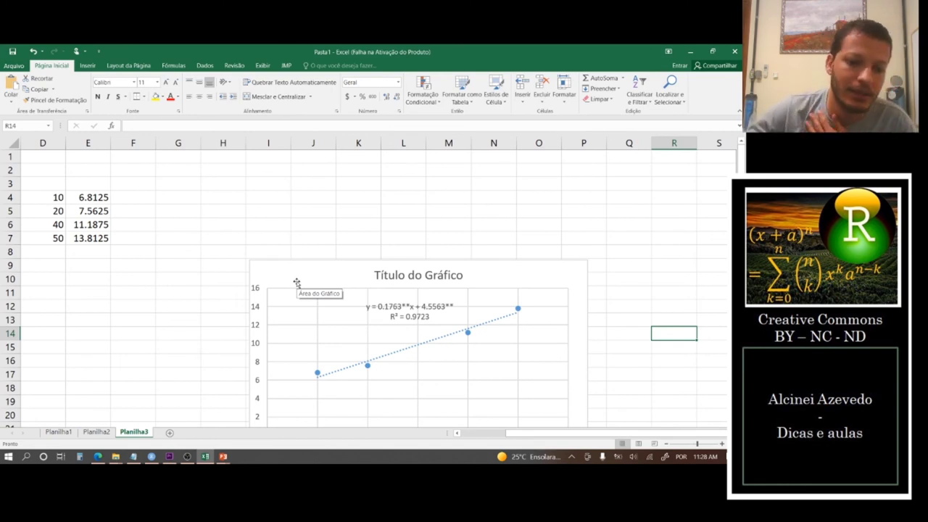
mouse_move(153, 467)
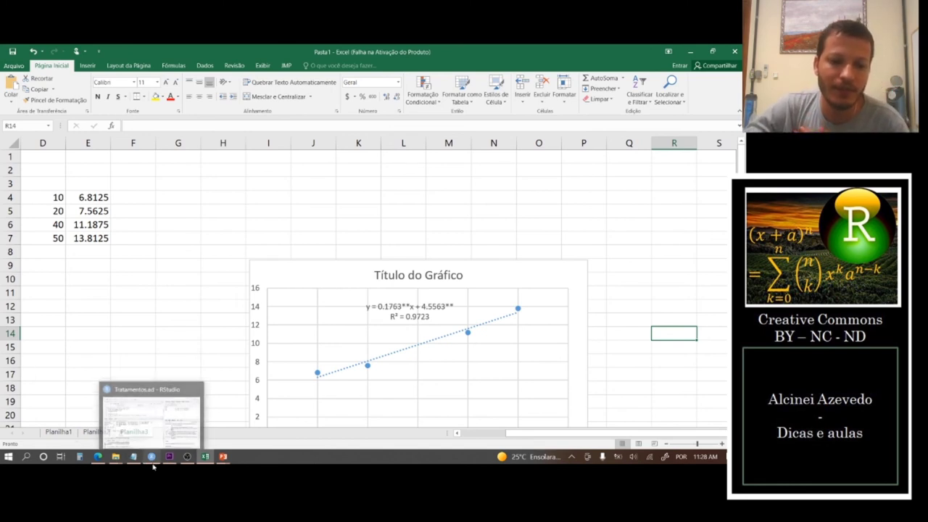
left_click(153, 461)
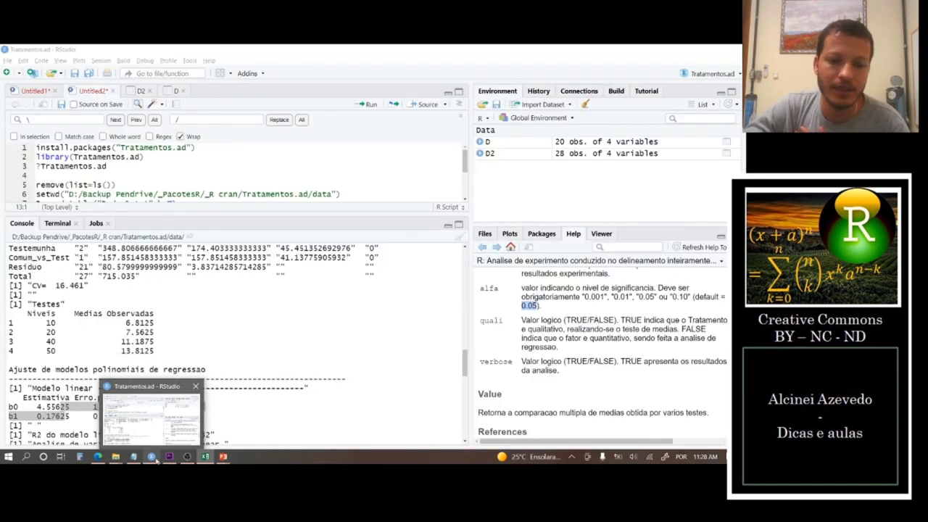
left_click(155, 461)
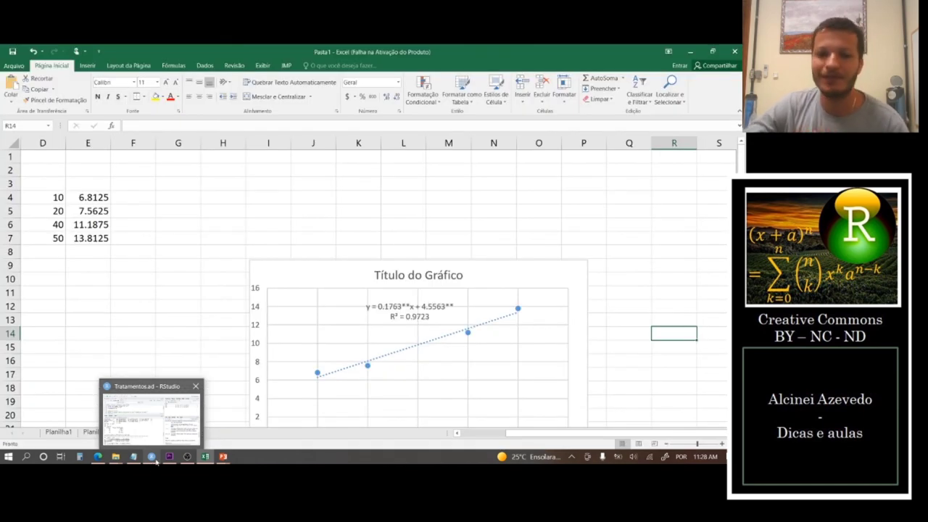
left_click(145, 296)
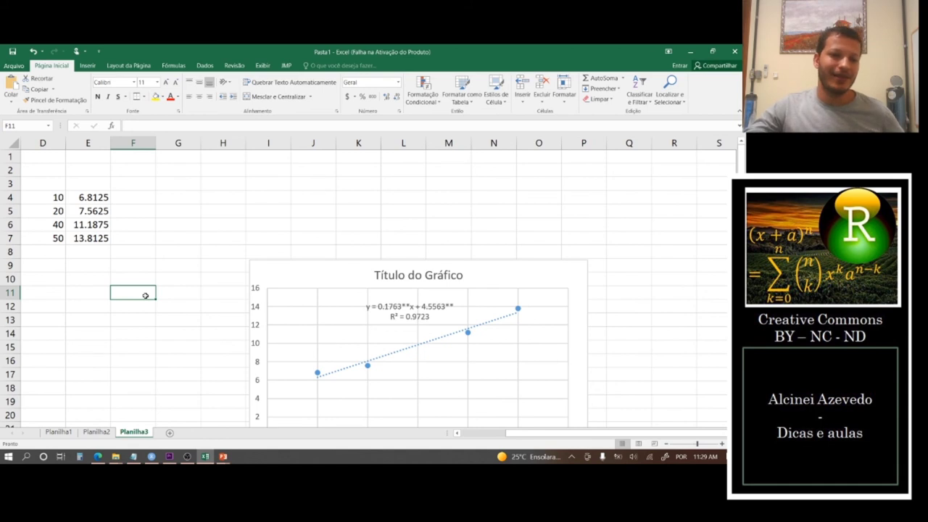
Step: Label the three controls Test1, Test2 and Test3 in cells D8 to D10, below the doses
left_click(32, 252)
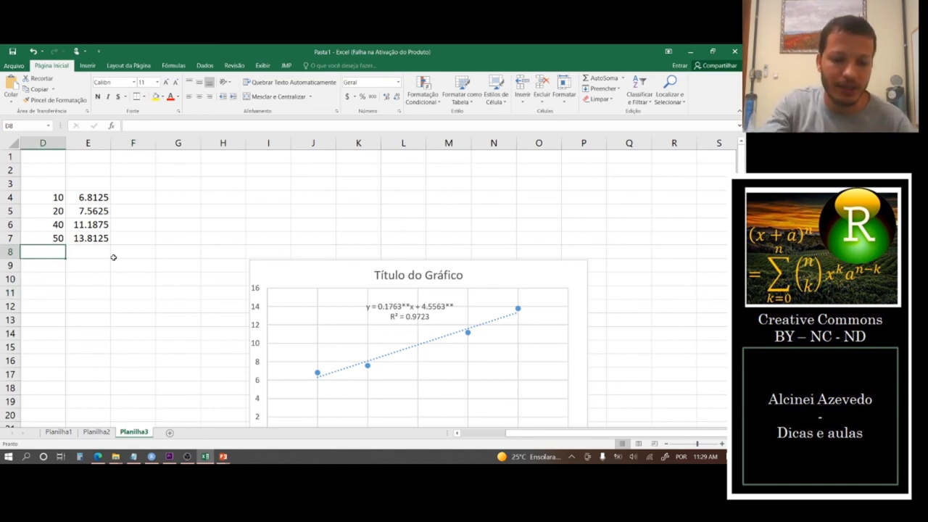
type("Test1")
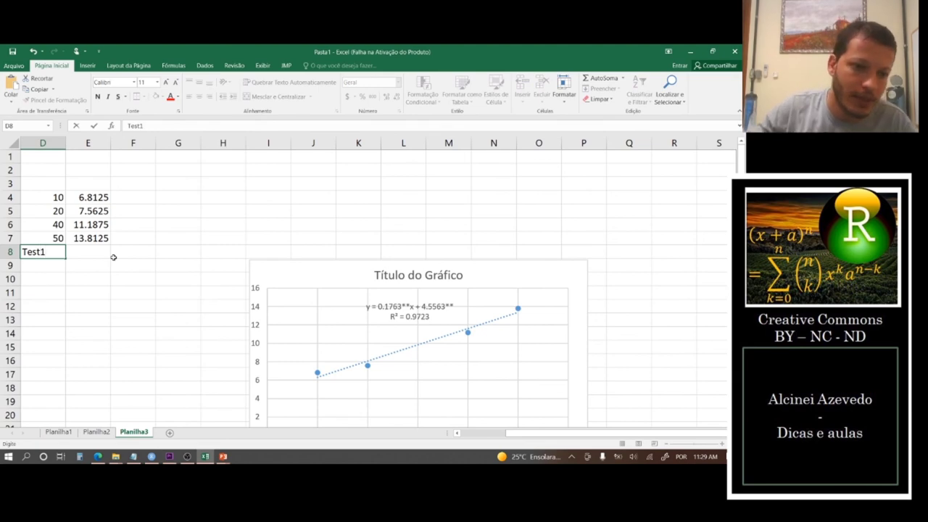
left_click_drag(65, 258, 64, 288)
Step: Look up the Test1 control mean in RStudio's Dunnett output and enter 21.125 in Excel cell E8
left_click(89, 254)
left_click(127, 323)
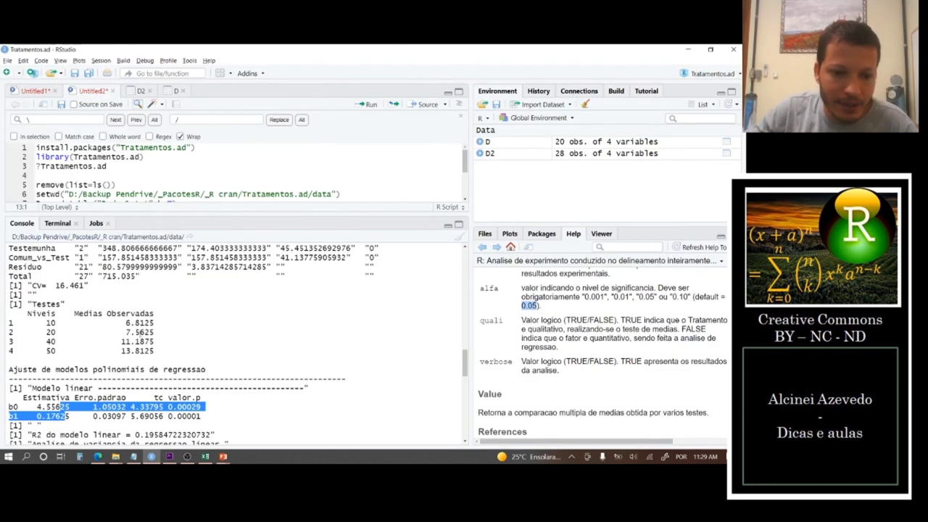
scroll(456, 338, "down", 10)
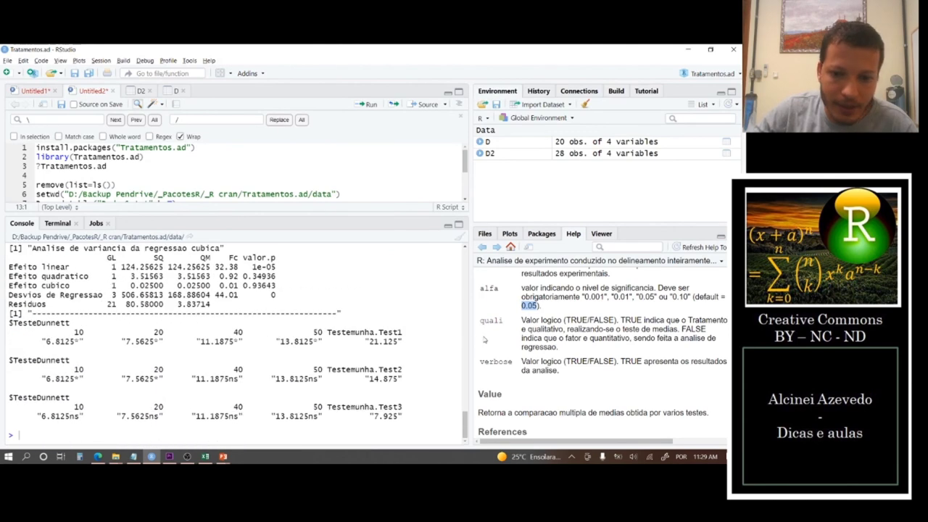
key("alt+Tab")
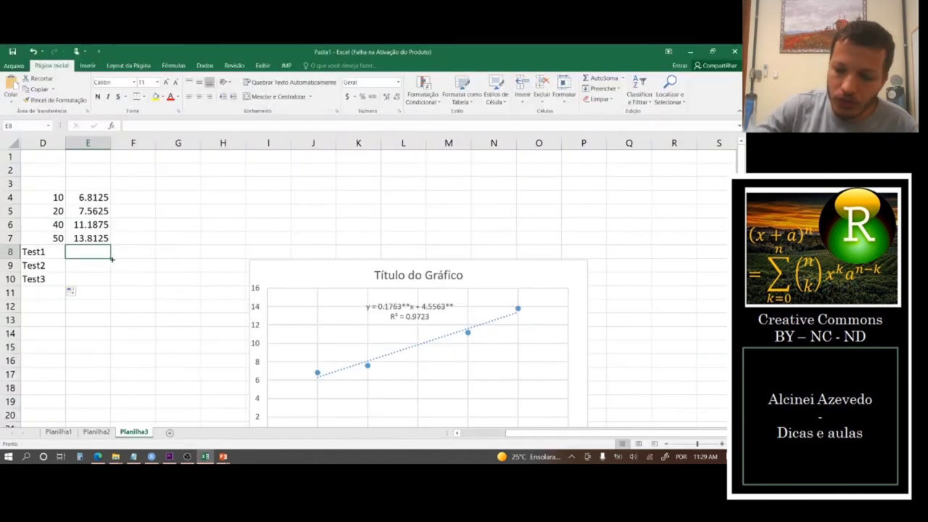
type("21.125")
key("Return")
Step: Look up the Test2 control mean in RStudio and enter 14.875 beside Test2 in Excel cell E9
key("alt+Tab")
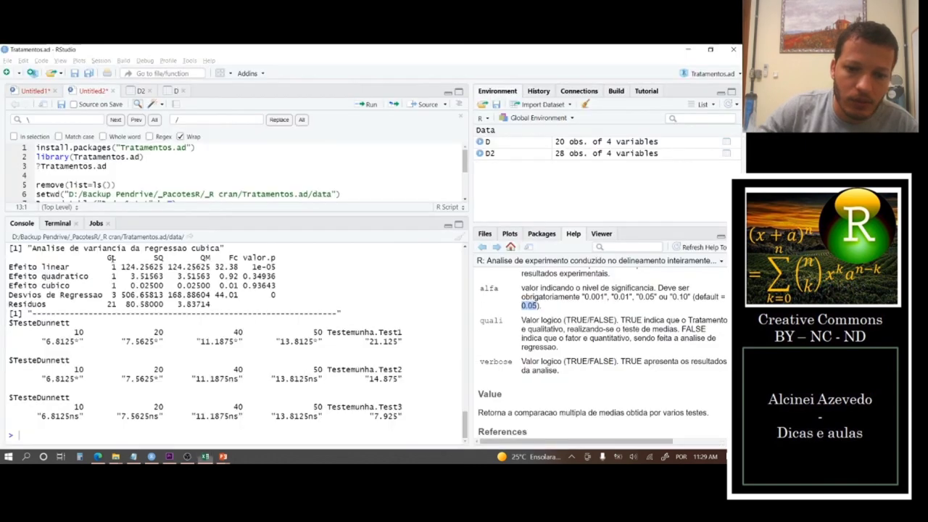
key("alt+Tab")
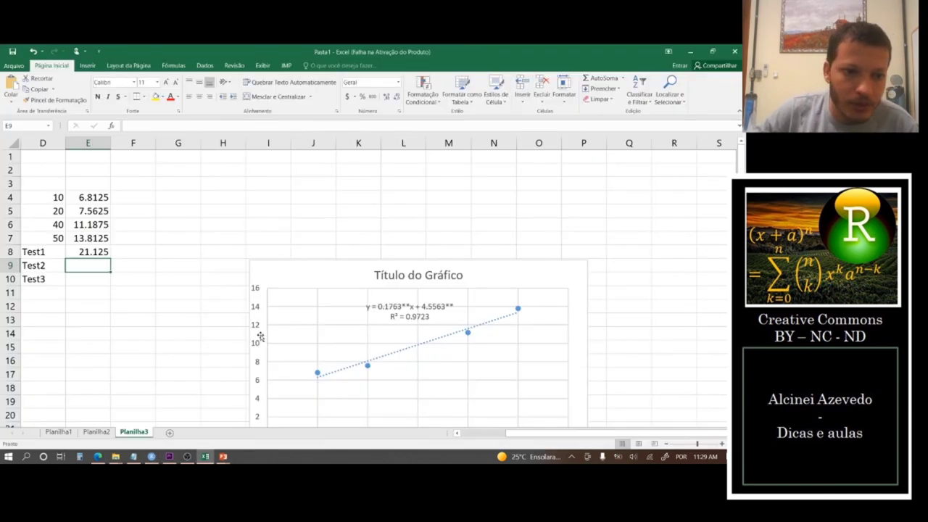
type("14")
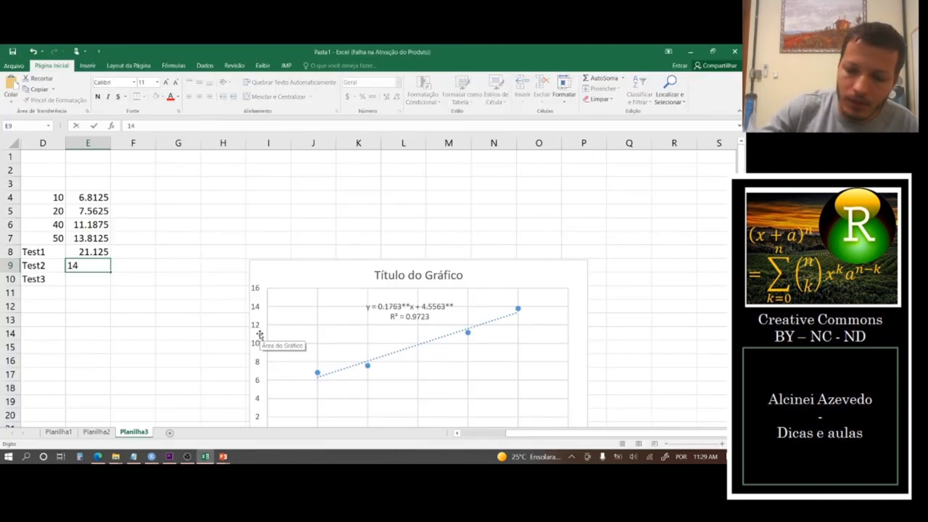
type(".875")
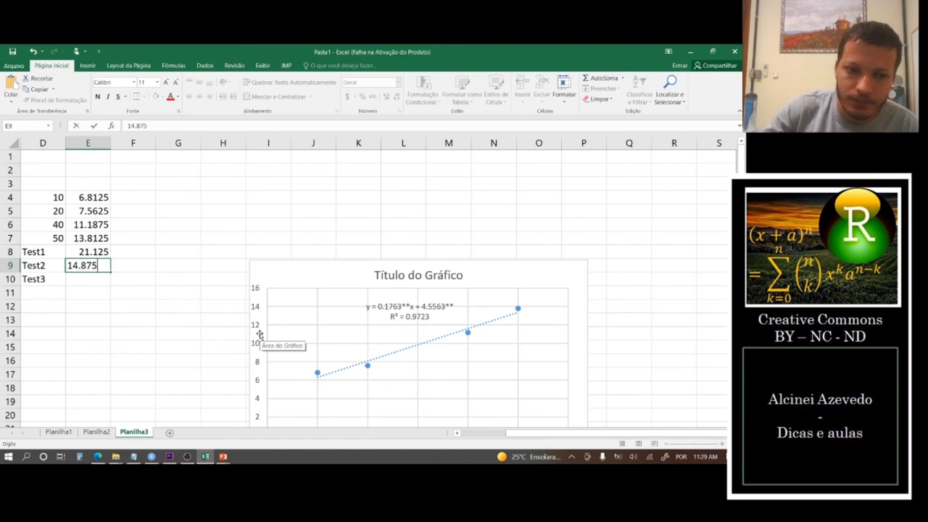
key("Return")
Step: Look up the Test3 control mean in RStudio and enter 7.925 beside Test3 in Excel cell E10
key("alt+Tab")
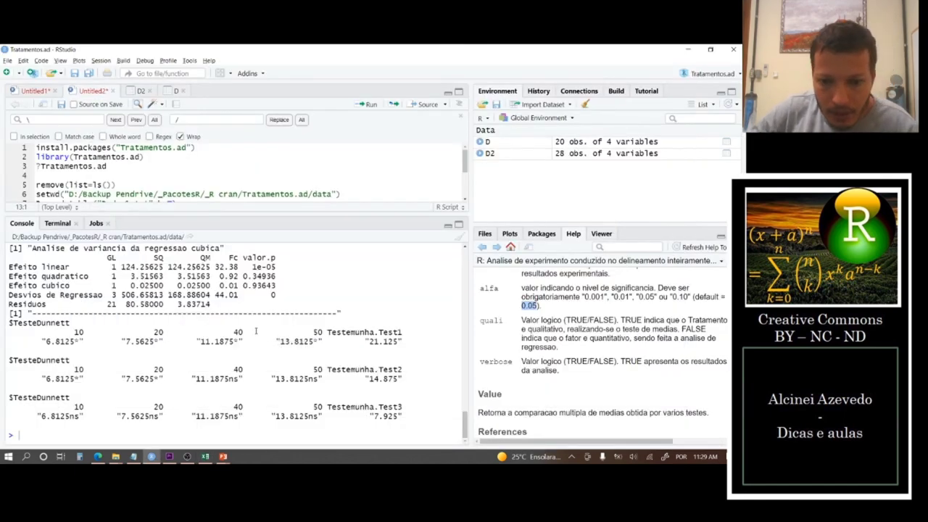
key("alt+Tab")
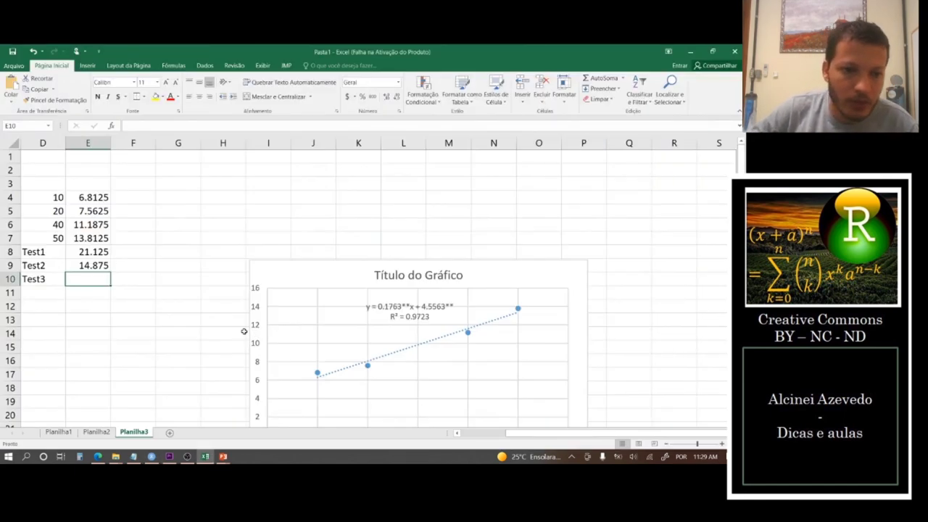
type("7.9")
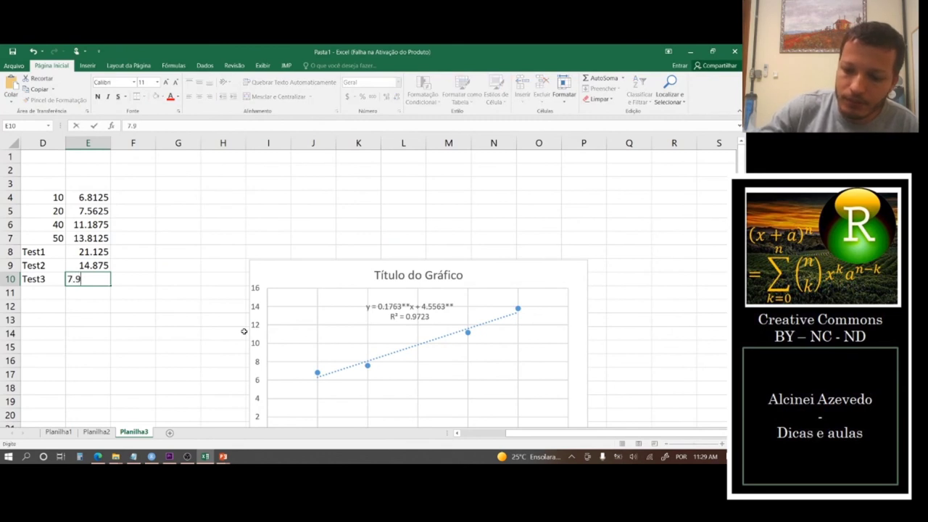
type("25")
key("Return")
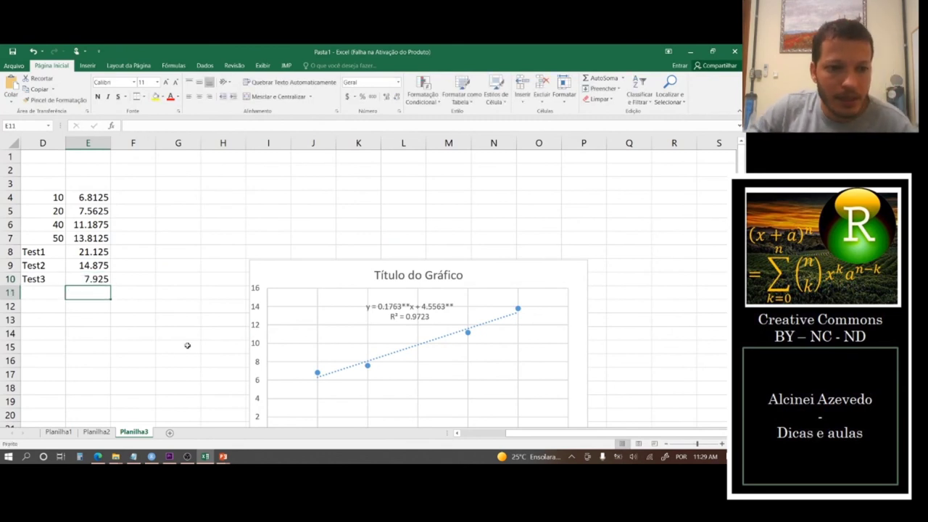
Step: Check the Dunnett comparison with Test1 in RStudio and mark doses 10, 20, 40 and 50 with * in Excel column F
left_click(87, 251)
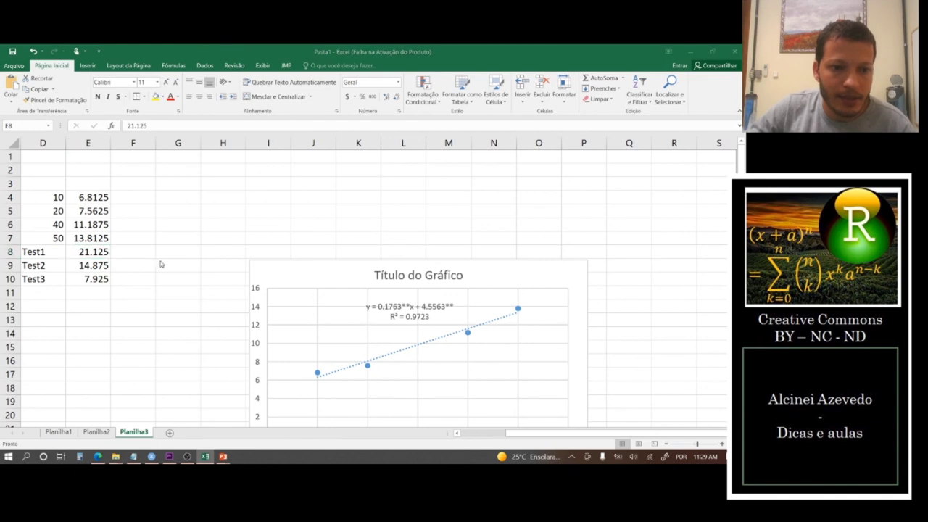
key("alt+Tab")
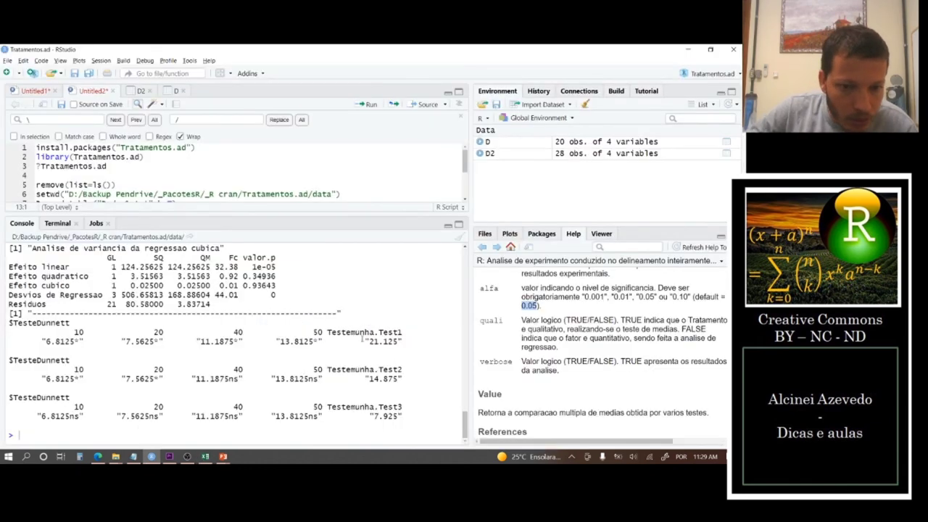
key("alt+Tab")
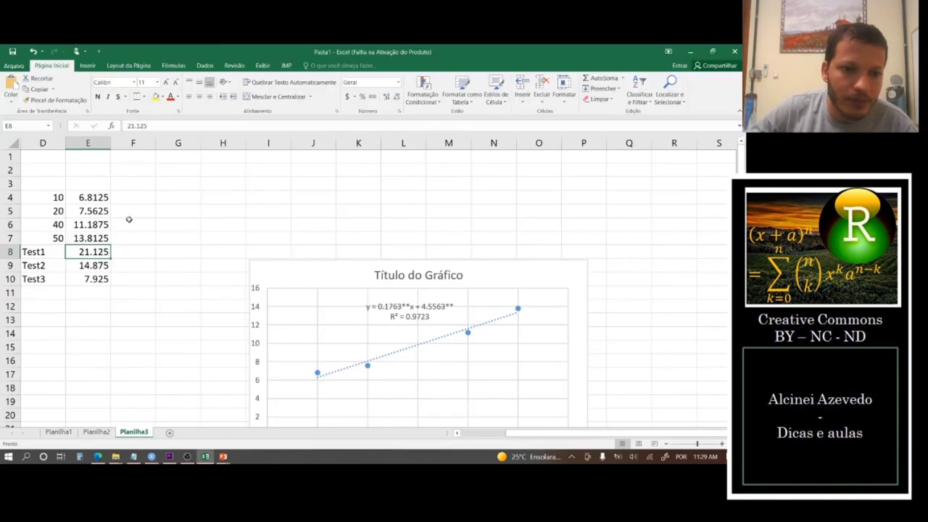
left_click(120, 199)
type("*")
key("Return")
type("*")
key("Return")
type("*")
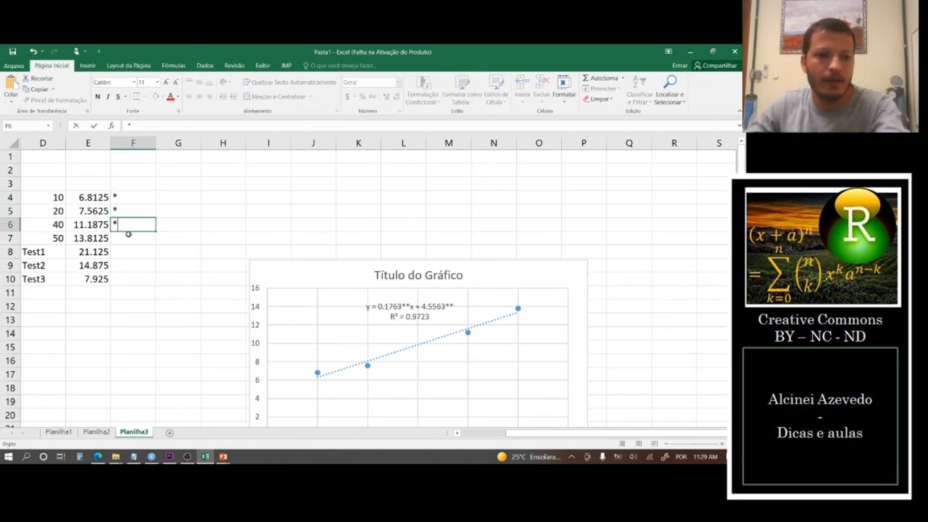
key("Return")
type("*")
Step: Add + to the marks of doses 10 and 20 according to RStudio's Test2 Dunnett comparison, and check the Test3 comparison
key("alt+Tab")
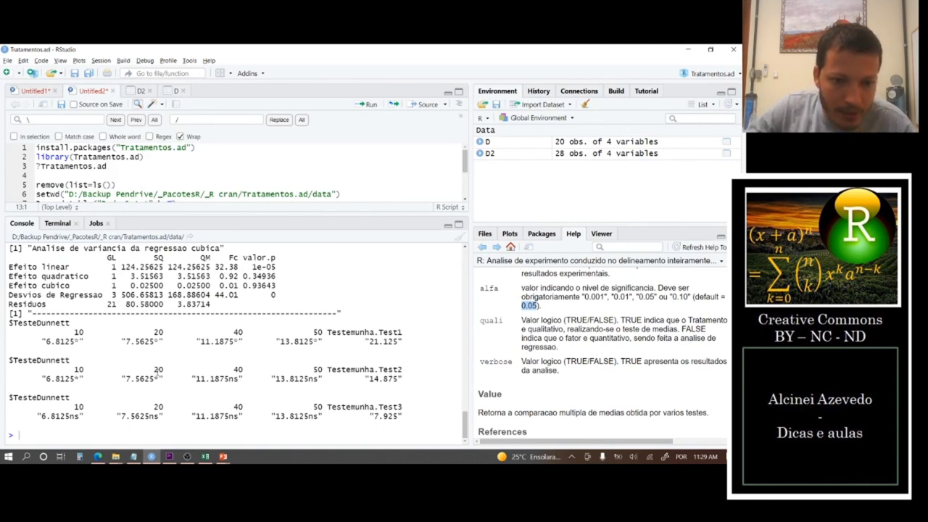
key("alt+Tab")
key("Up")
double_click(136, 210)
double_click(136, 196)
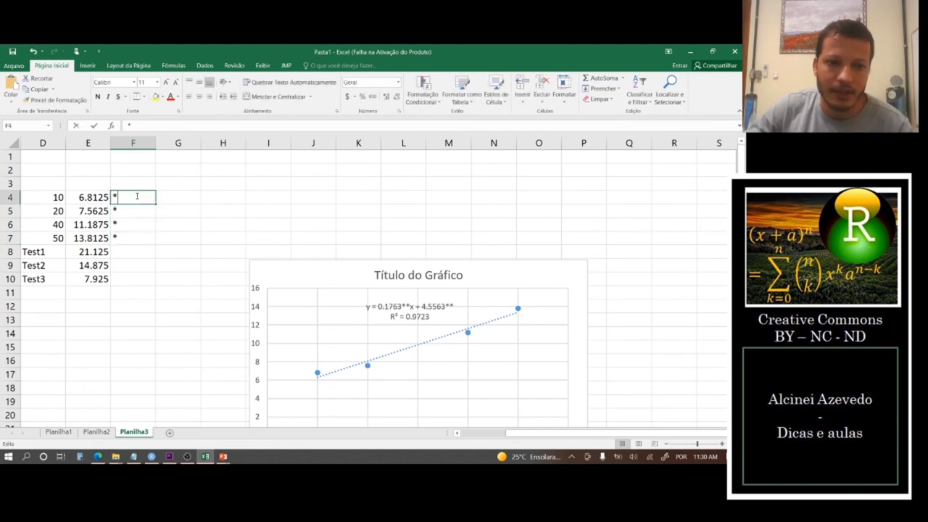
type("+")
double_click(133, 211)
type("+")
left_click(166, 293)
key("alt+Tab")
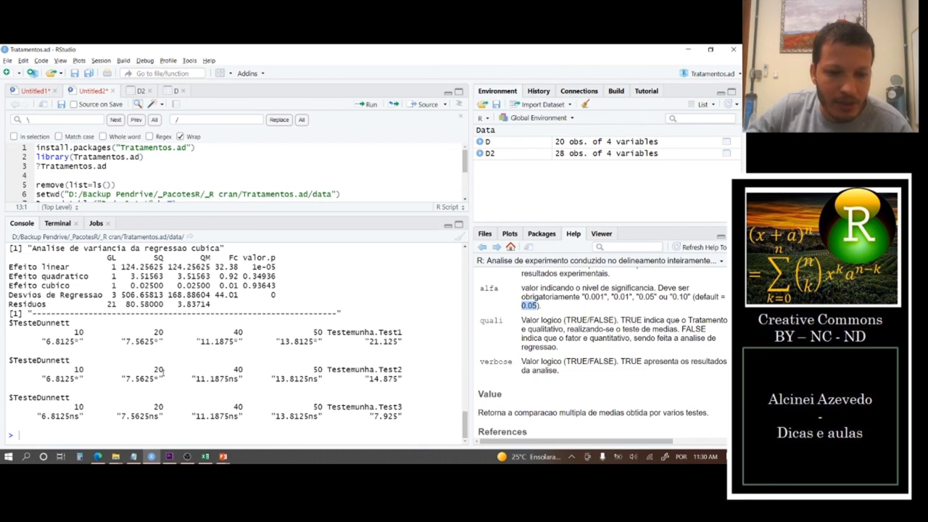
key("alt+Tab")
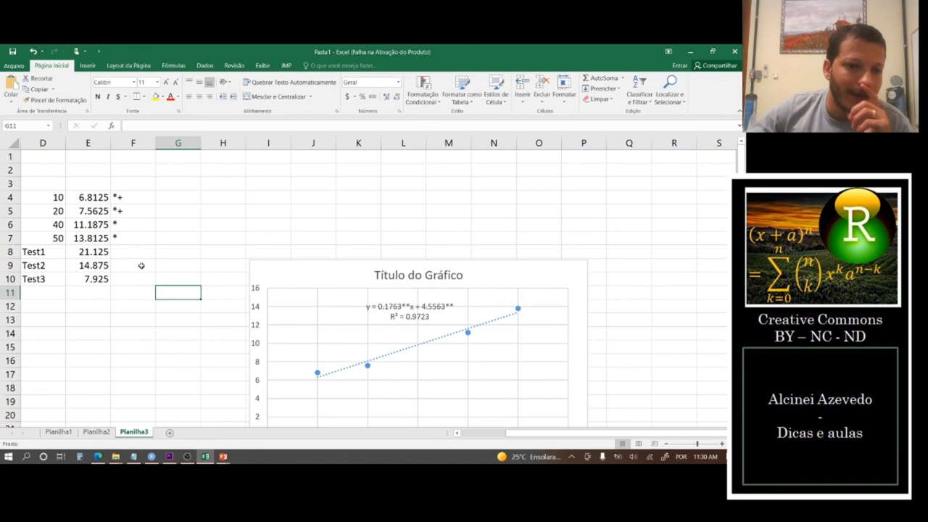
Step: Enter the column headers Trat in D3 and prod in E3 above the treatments and means
left_click(43, 183)
double_click(42, 183)
type("Trat")
left_click(92, 189)
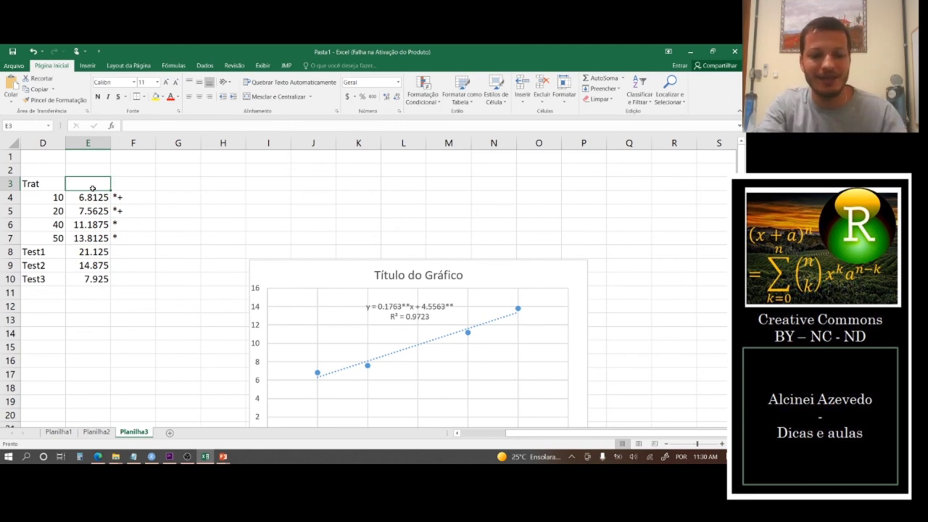
type("prod")
key("Tab")
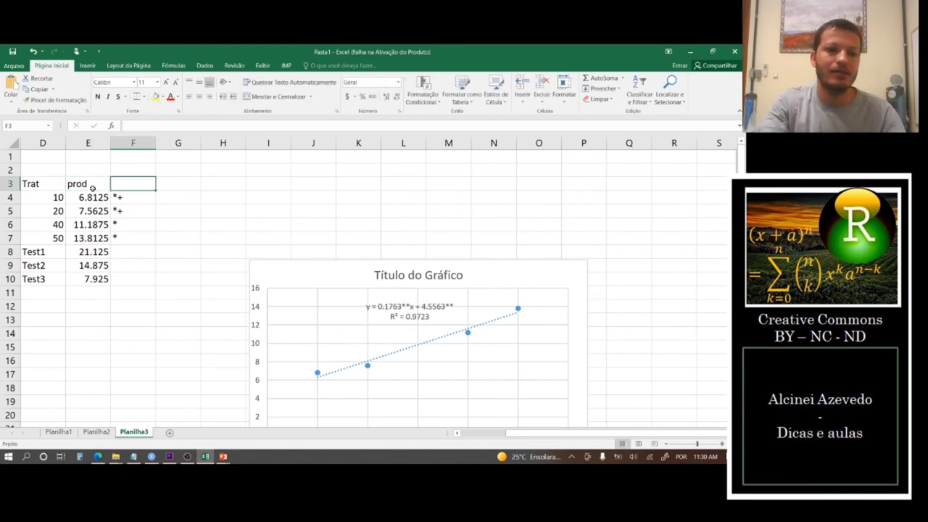
left_click_drag(62, 184, 101, 184)
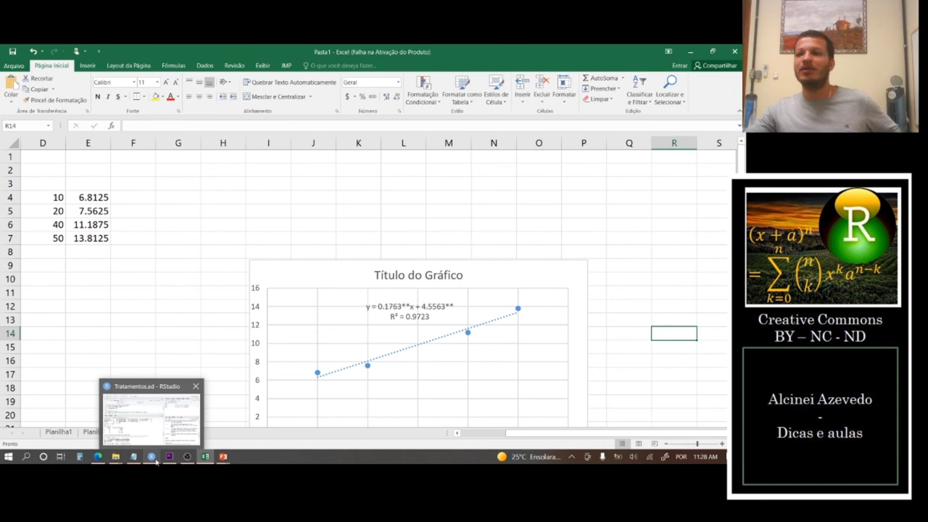